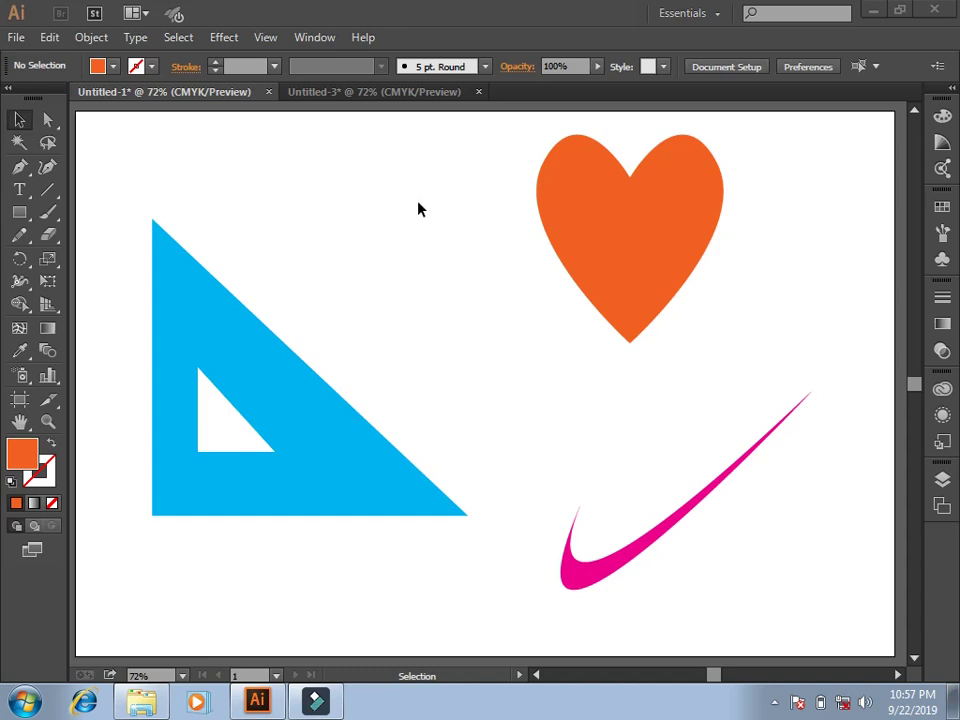
Switch from the finished example shapes to the blank Untitled-3 document.
left_click(416, 95)
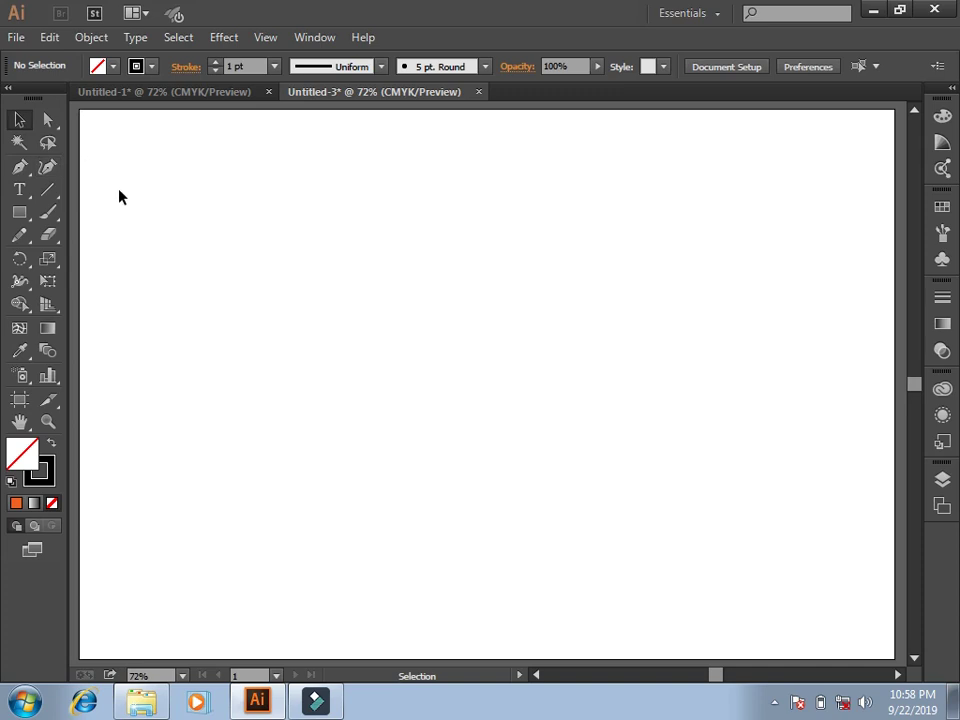
Choose the Pen Tool (P) from the path-drawing tools flyout.
left_click(22, 172)
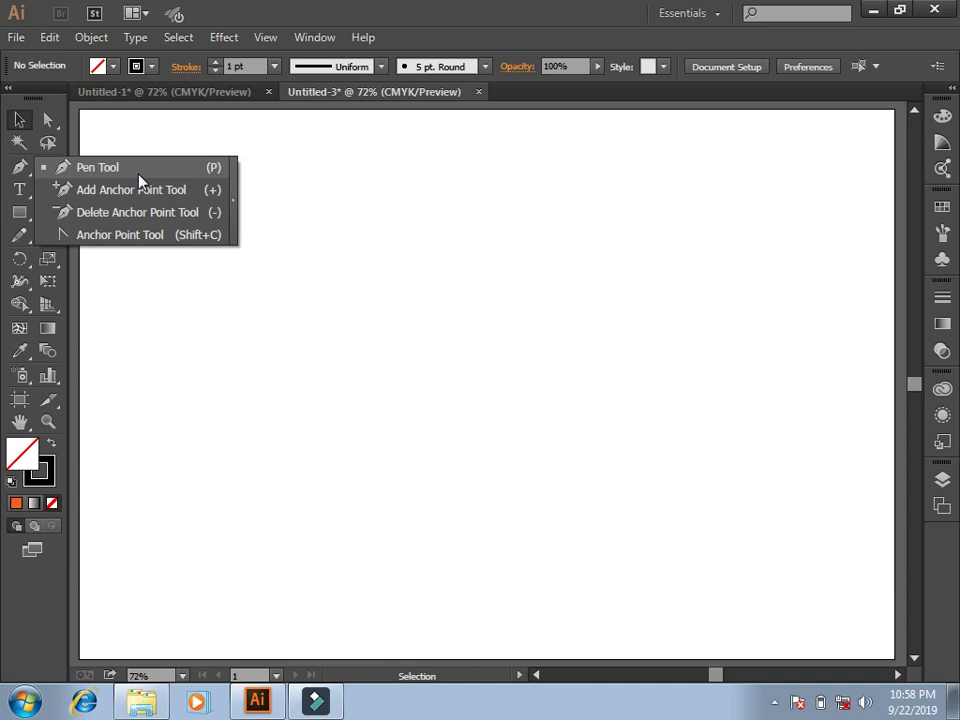
left_click(139, 173)
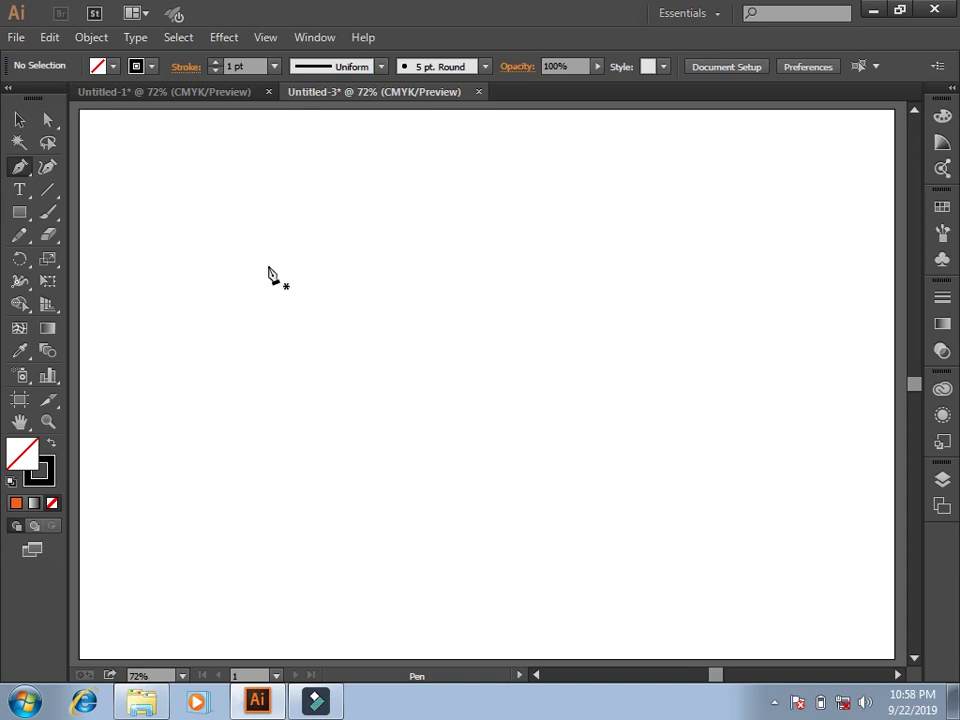
left_click_drag(267, 267, 441, 388)
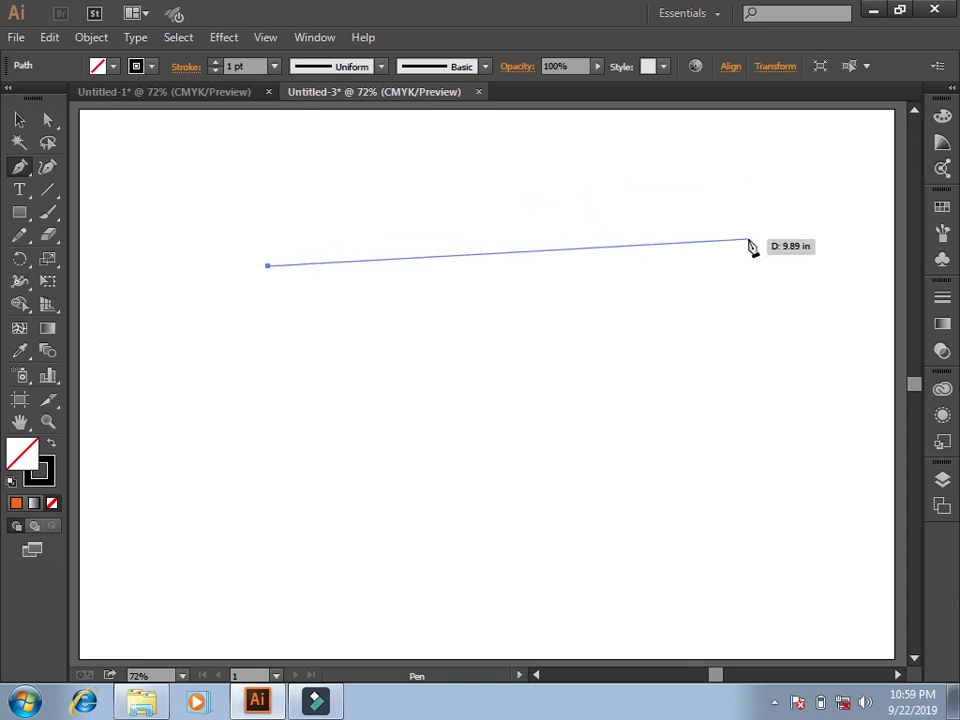
left_click(748, 240)
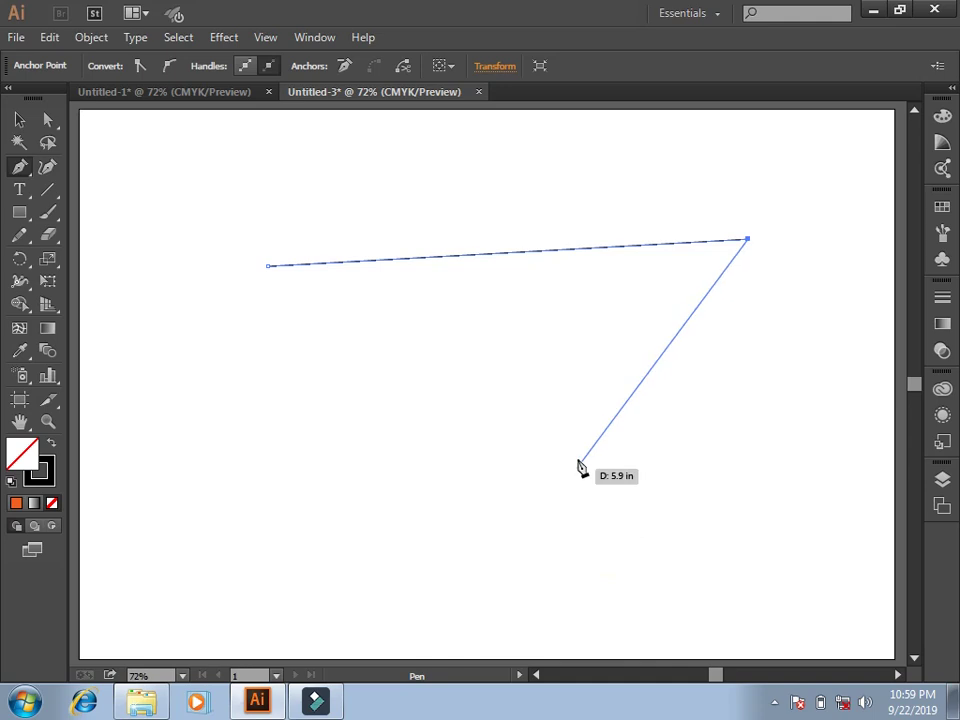
left_click(502, 476)
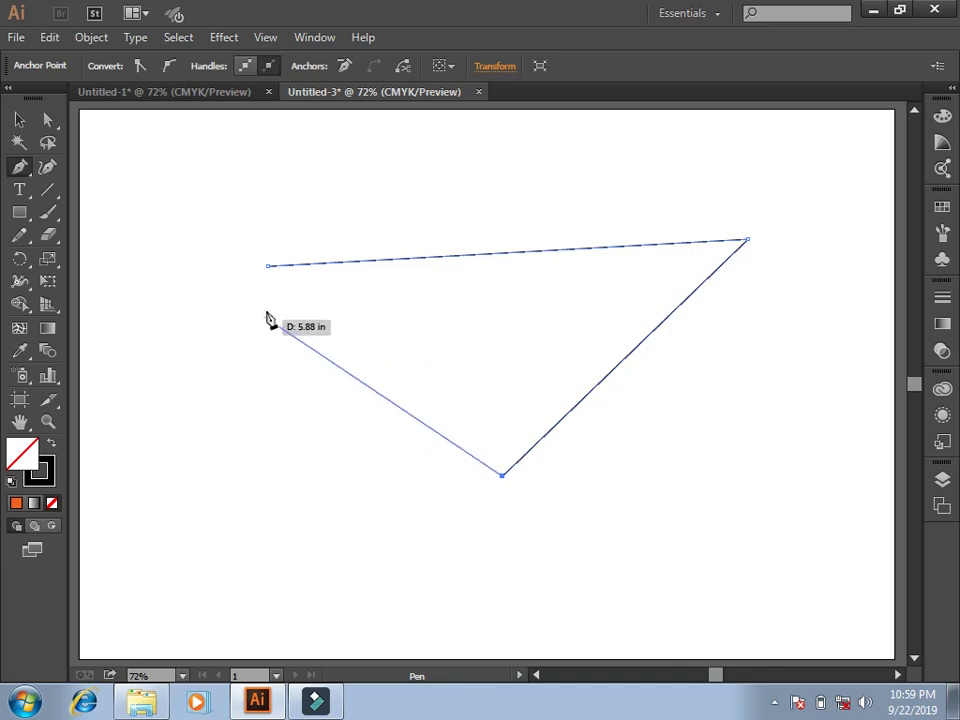
left_click(267, 267)
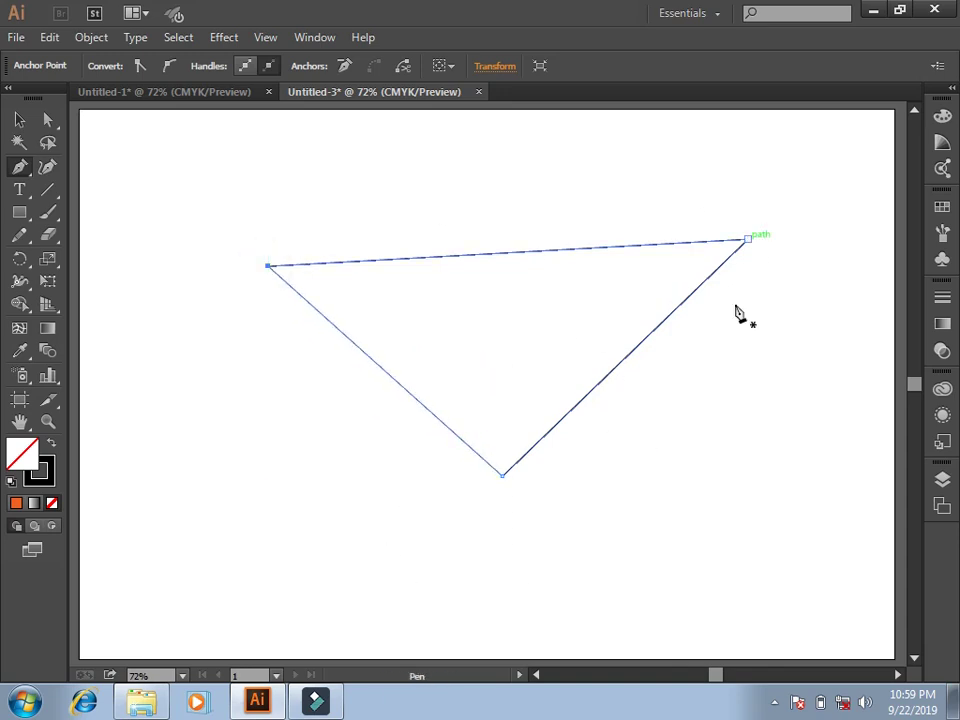
key("ctrl+z")
key("ctrl+z")
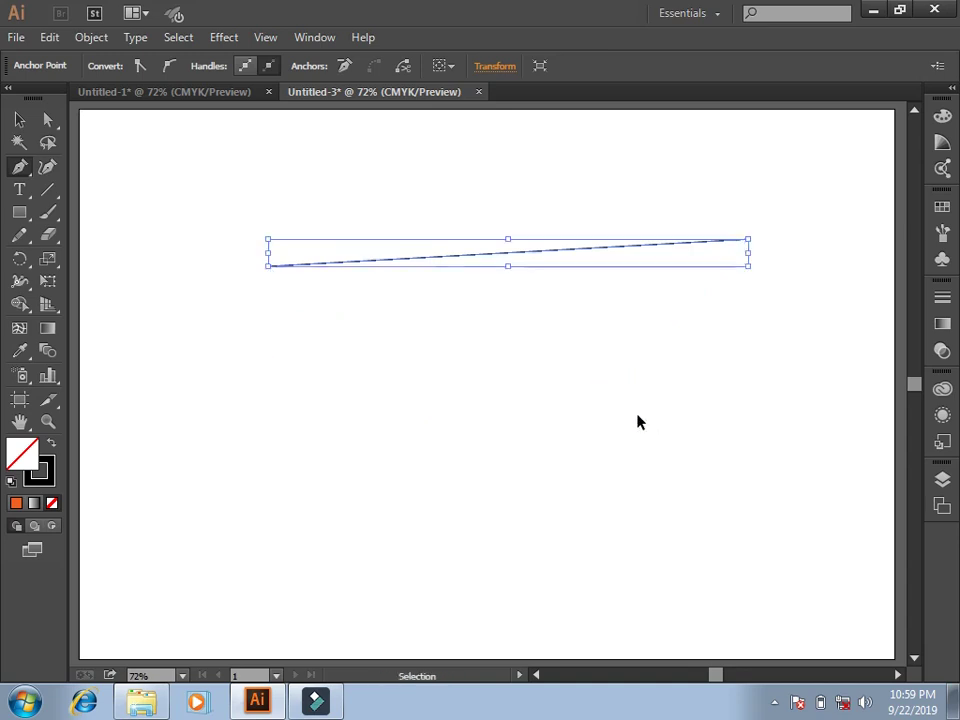
key("ctrl+z")
key("ctrl+z")
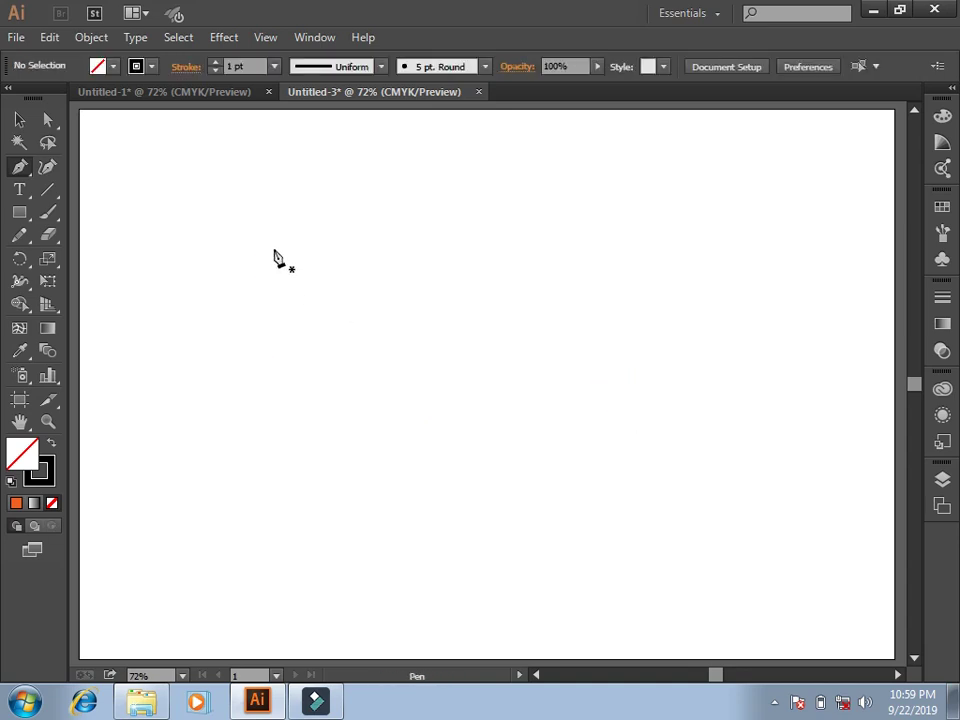
Draw the upper steps of a right-angle staircase path with Pen anchors.
left_click(246, 235)
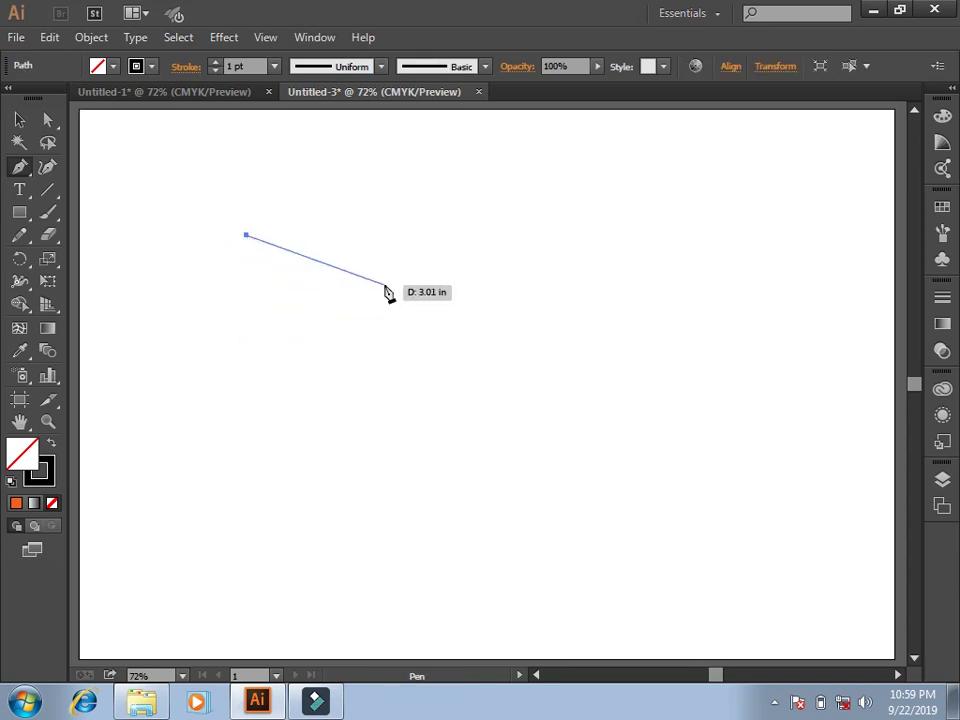
left_click(247, 315)
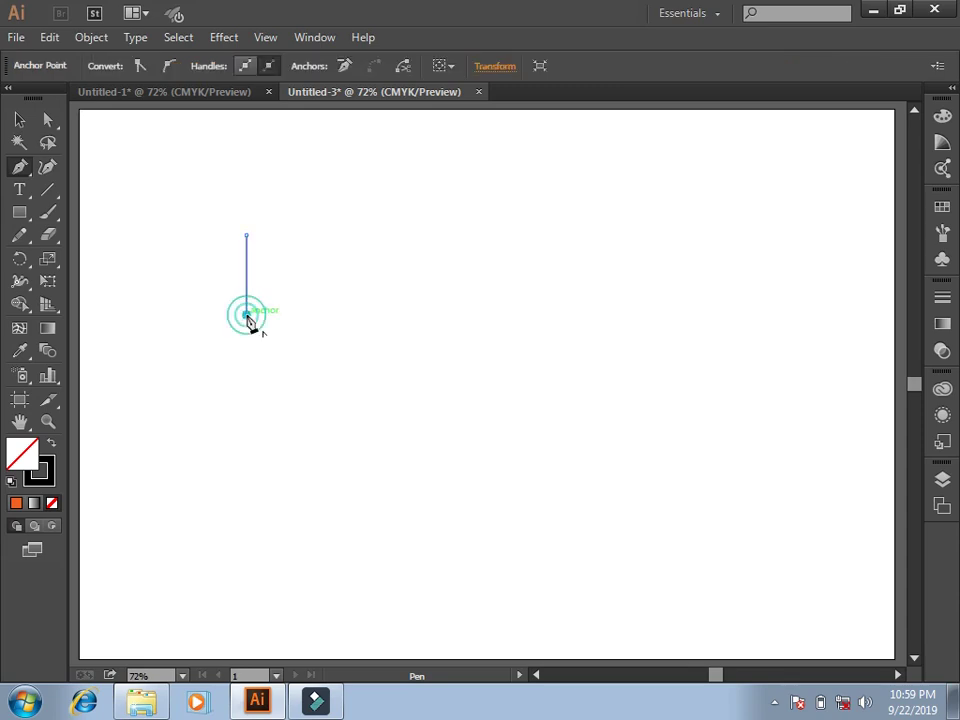
left_click(339, 314)
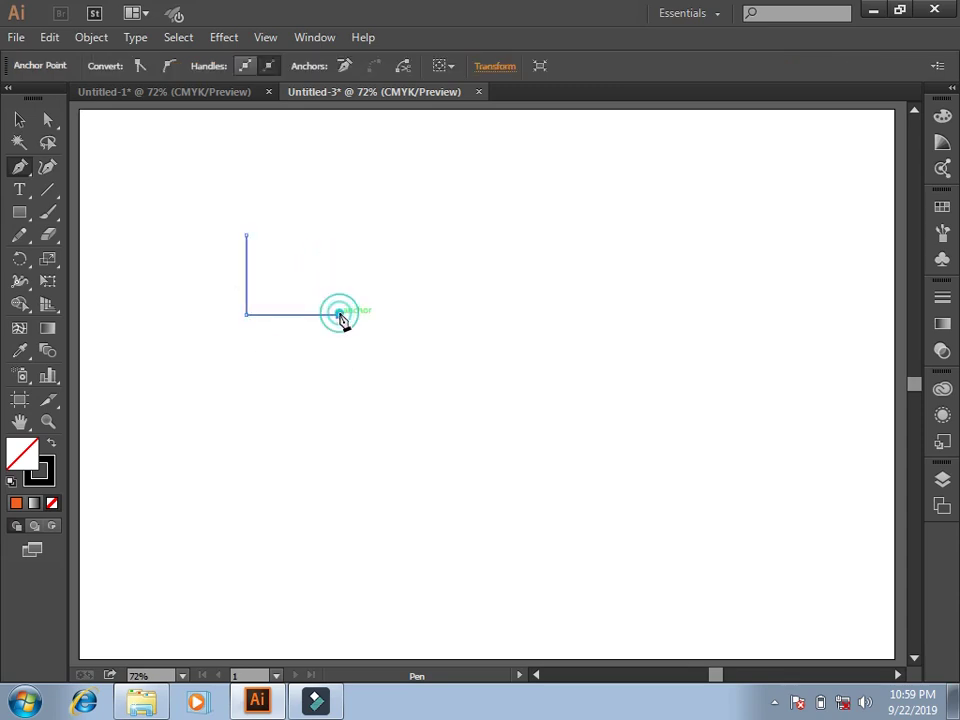
left_click(339, 405)
left_click(425, 406)
left_click(425, 501)
Add the staircase's last step and bottom edge, then undo the last two corners.
left_click(523, 502)
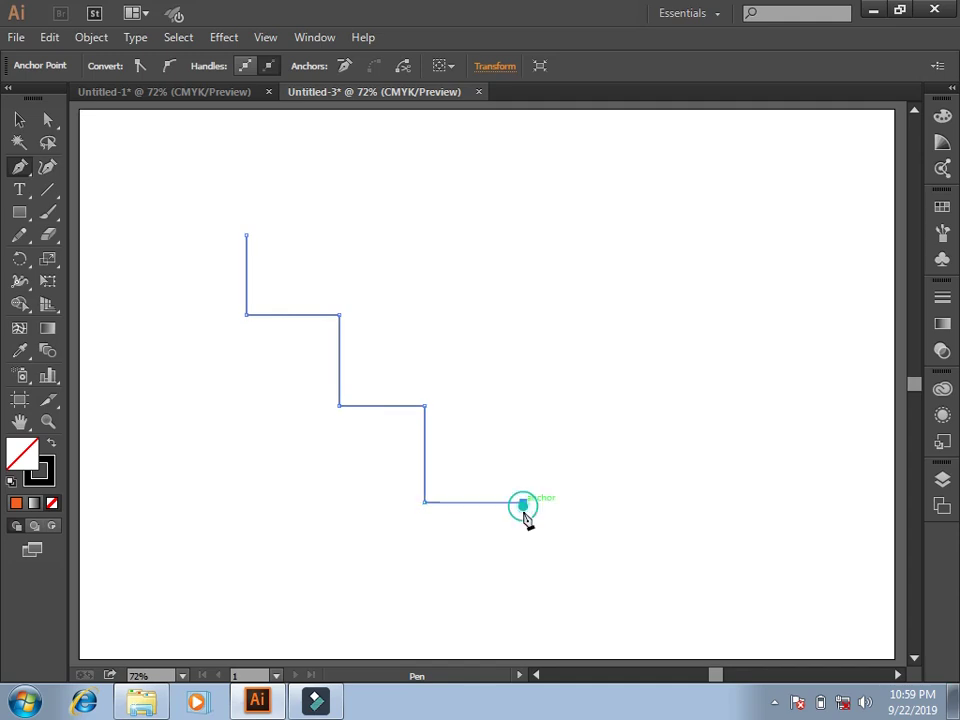
left_click(523, 596)
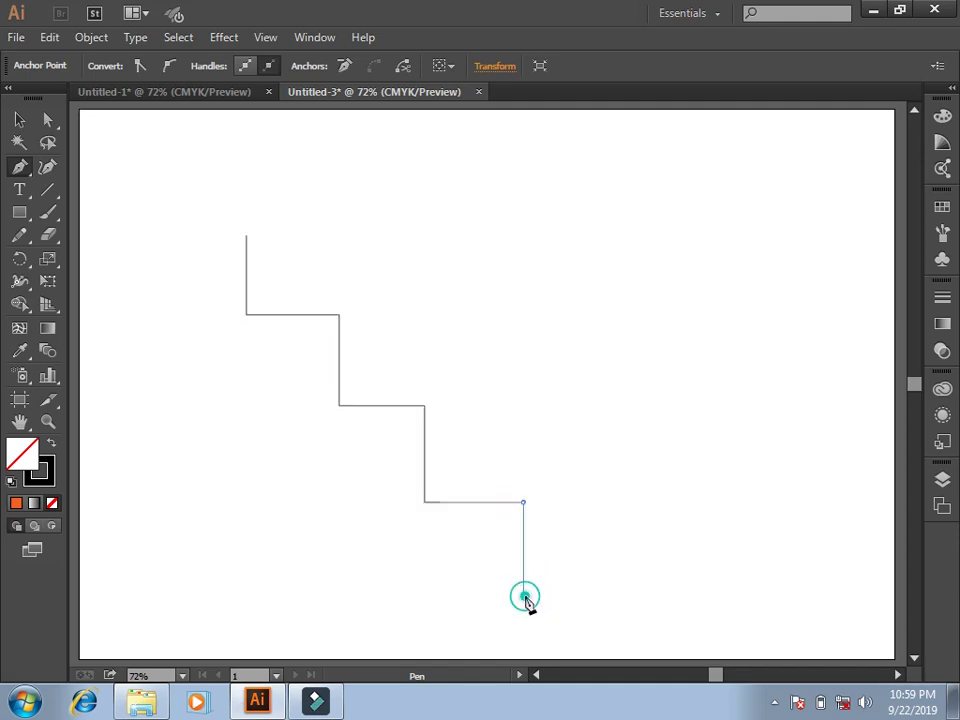
left_click(630, 596)
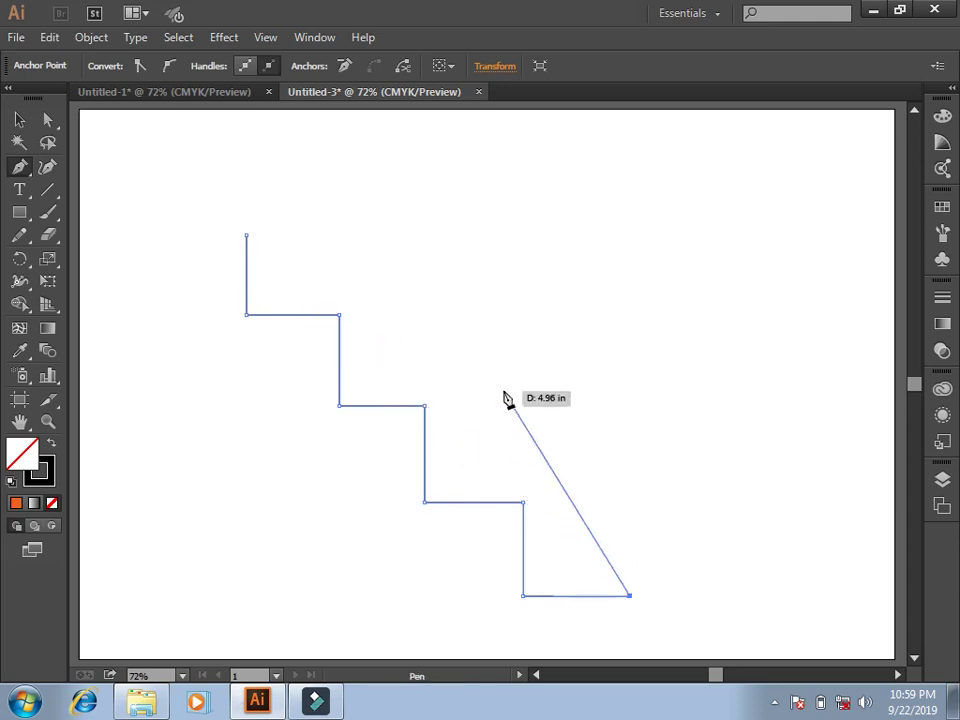
key("ctrl+z")
key("ctrl+z")
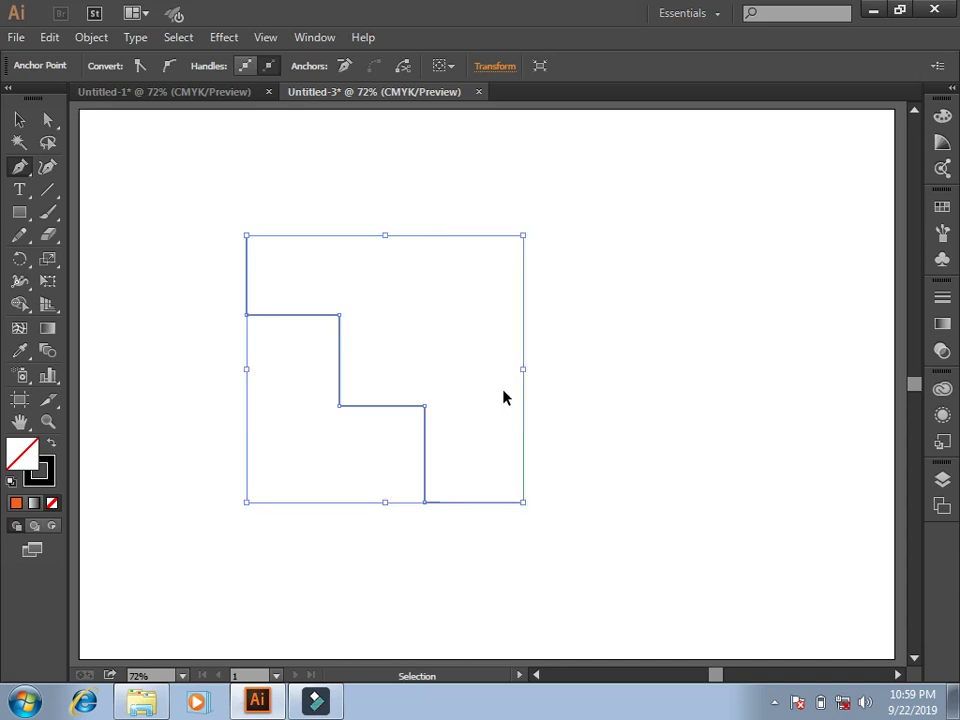
key("ctrl+z")
key("ctrl+z")
key("ctrl+z")
key("ctrl+z")
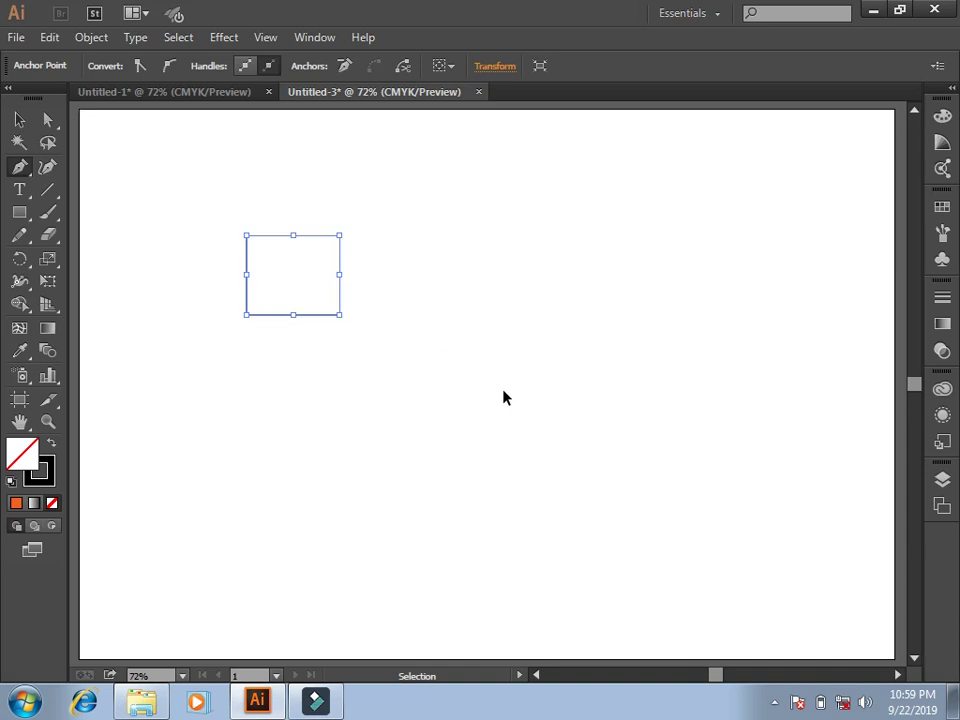
Undo the rest of the staircase path until nothing remains.
key("ctrl+z")
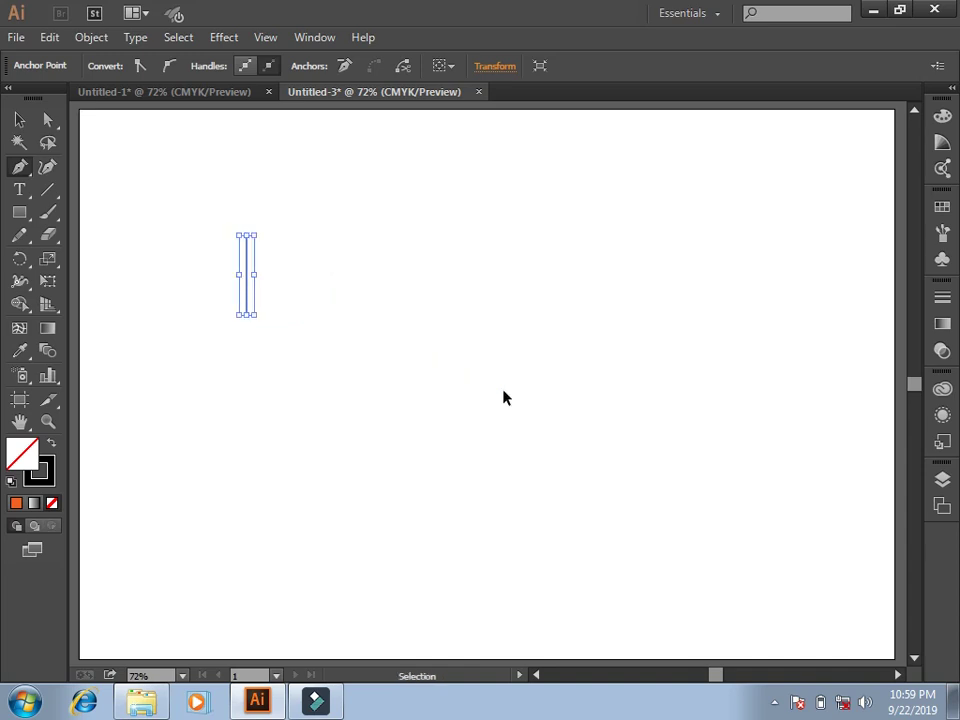
key("ctrl+z")
key("ctrl+z")
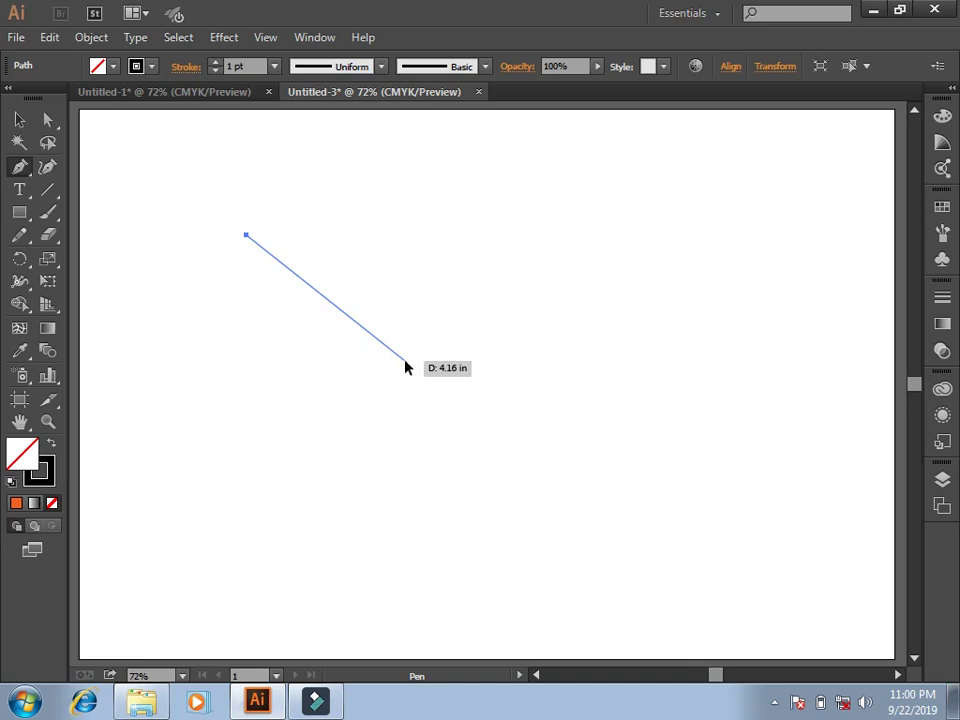
key("ctrl+z")
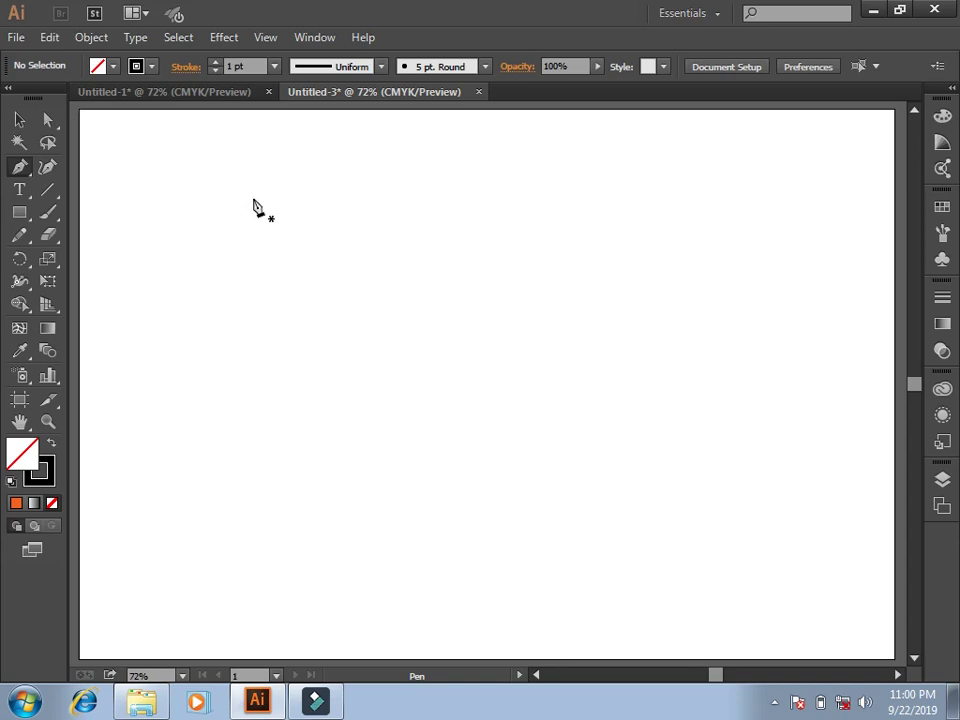
Draw a closed large right triangle, then start a small inner triangle for the cutout.
left_click(246, 175)
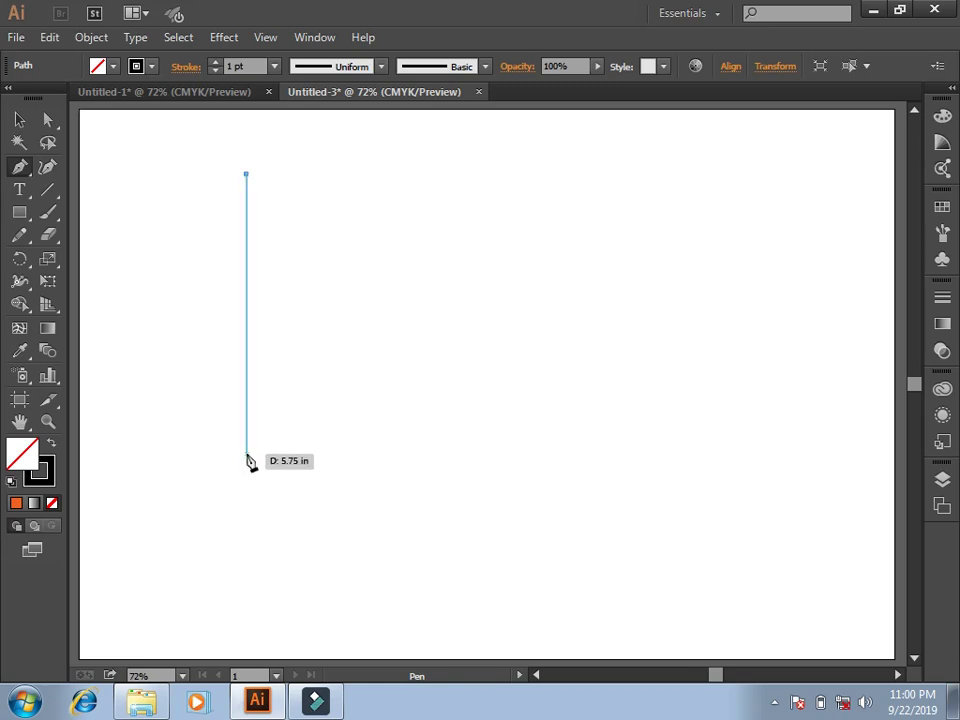
left_click(246, 455)
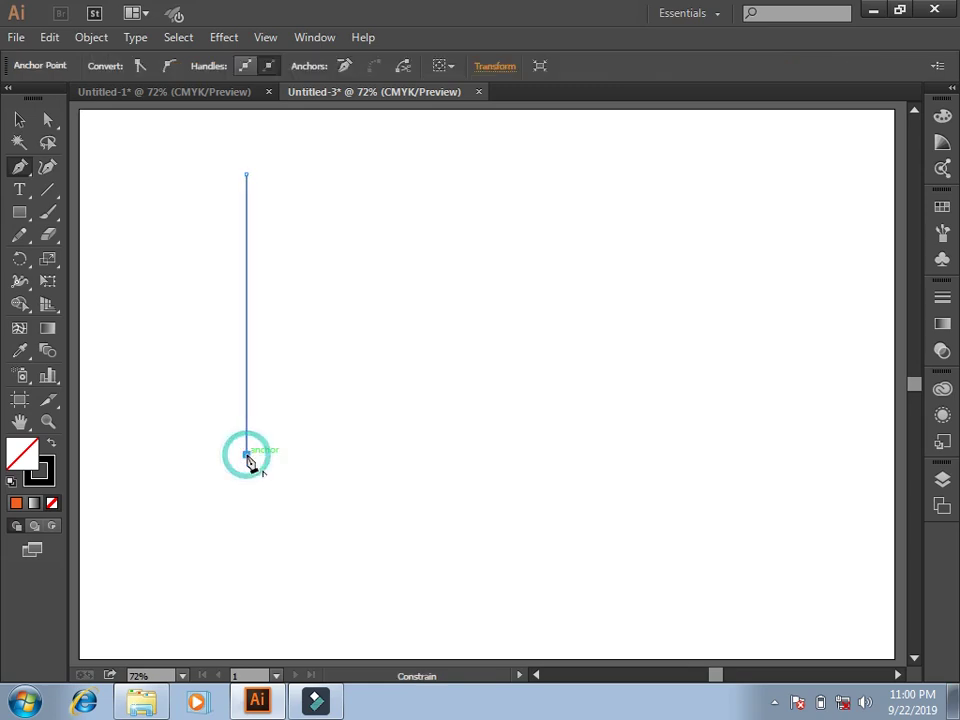
left_click(547, 455, "shift")
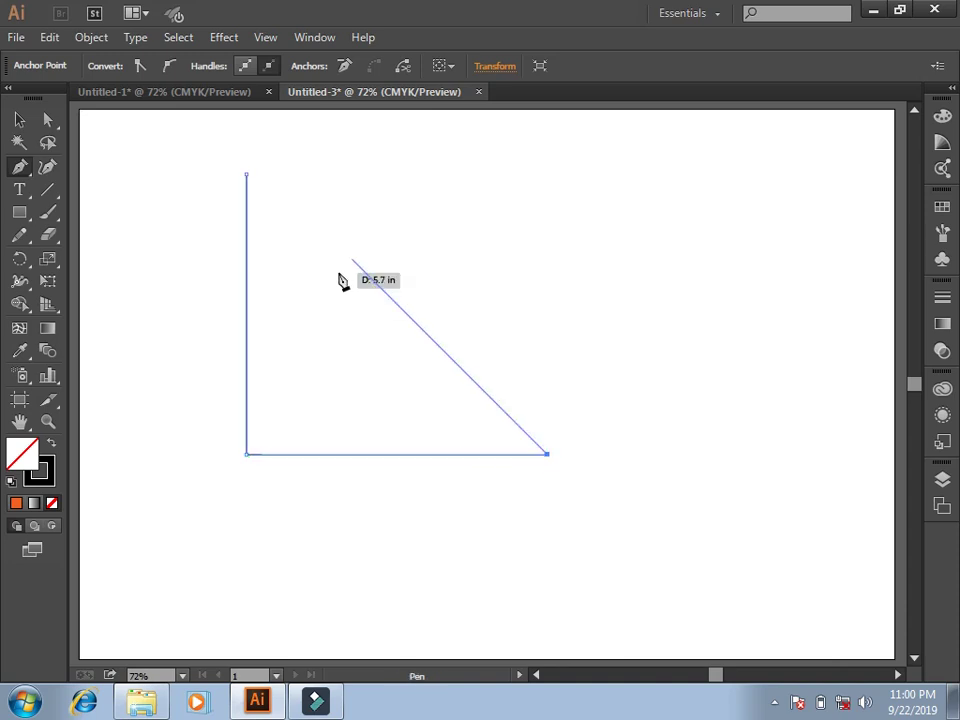
left_click(247, 176)
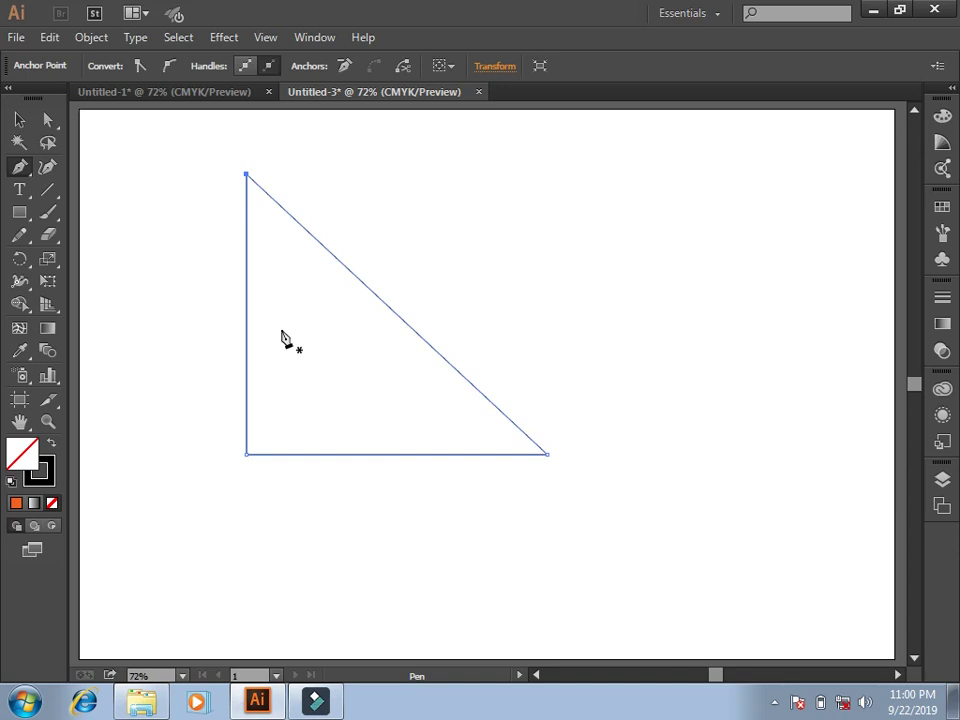
mouse_move(281, 326)
left_mouse_down()
mouse_move(283, 410)
mouse_move(354, 410)
mouse_move(282, 328)
left_mouse_up()
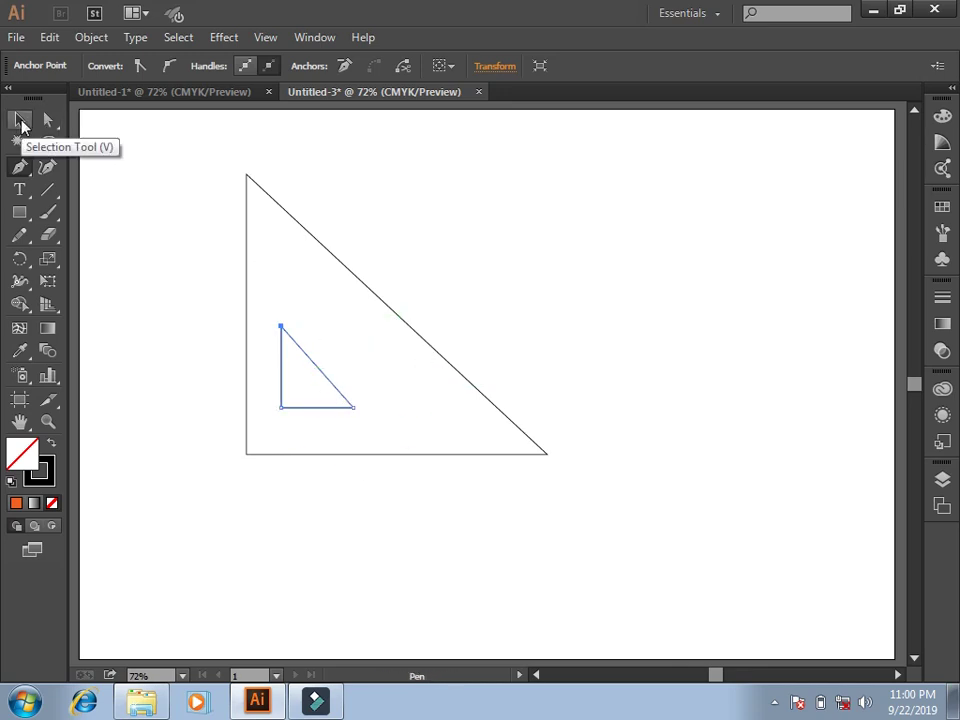
Nudge the inner triangle slightly upward and try selecting the outer triangle.
left_click(22, 122)
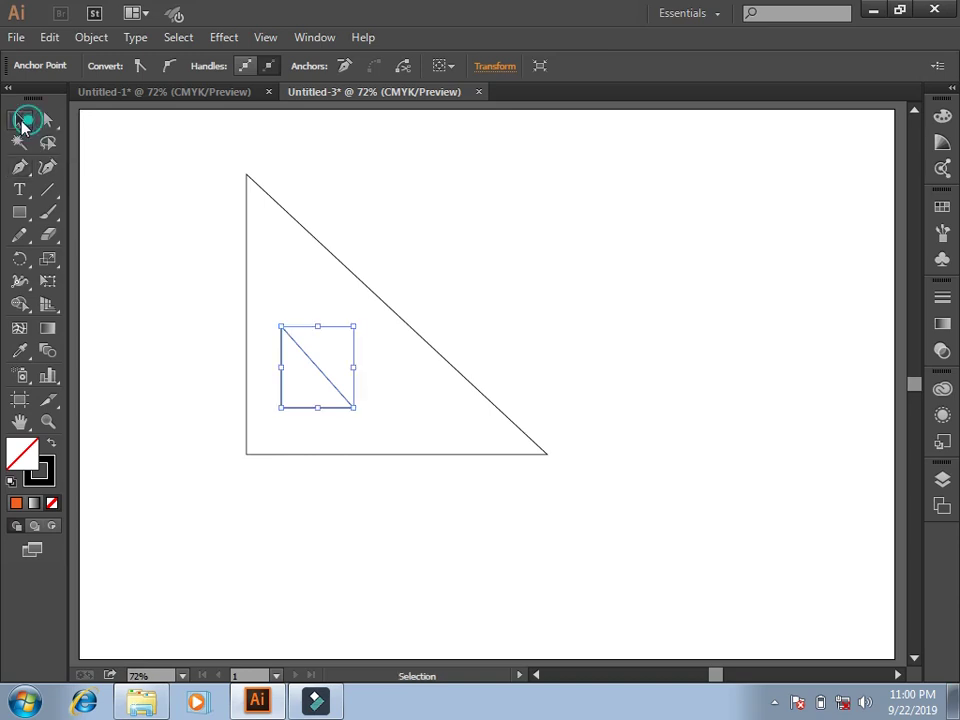
left_click(163, 203)
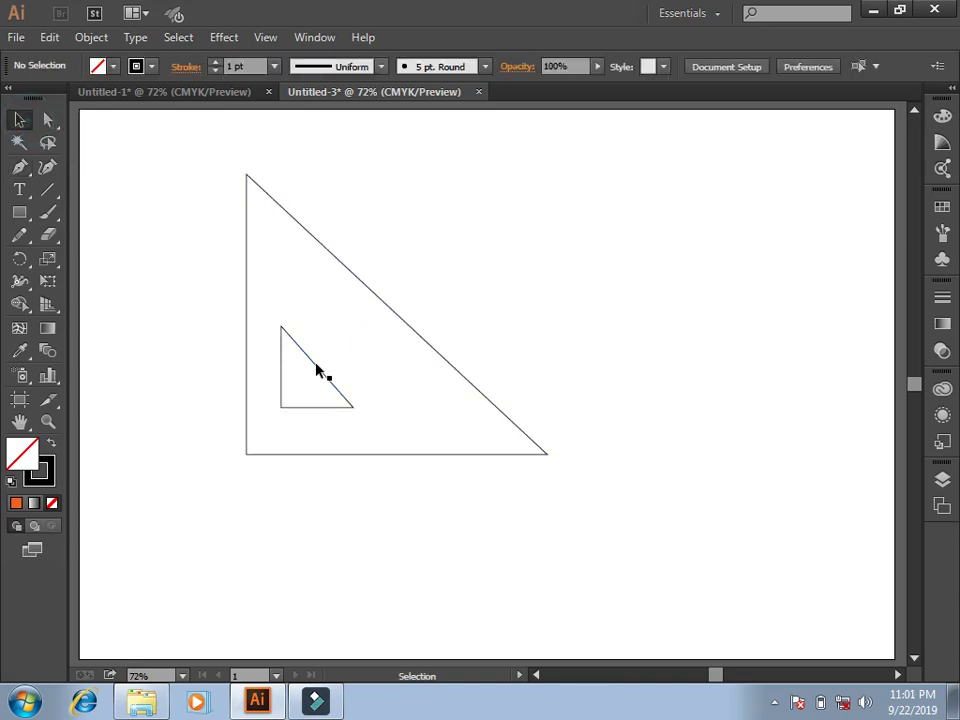
left_click_drag(318, 372, 321, 365)
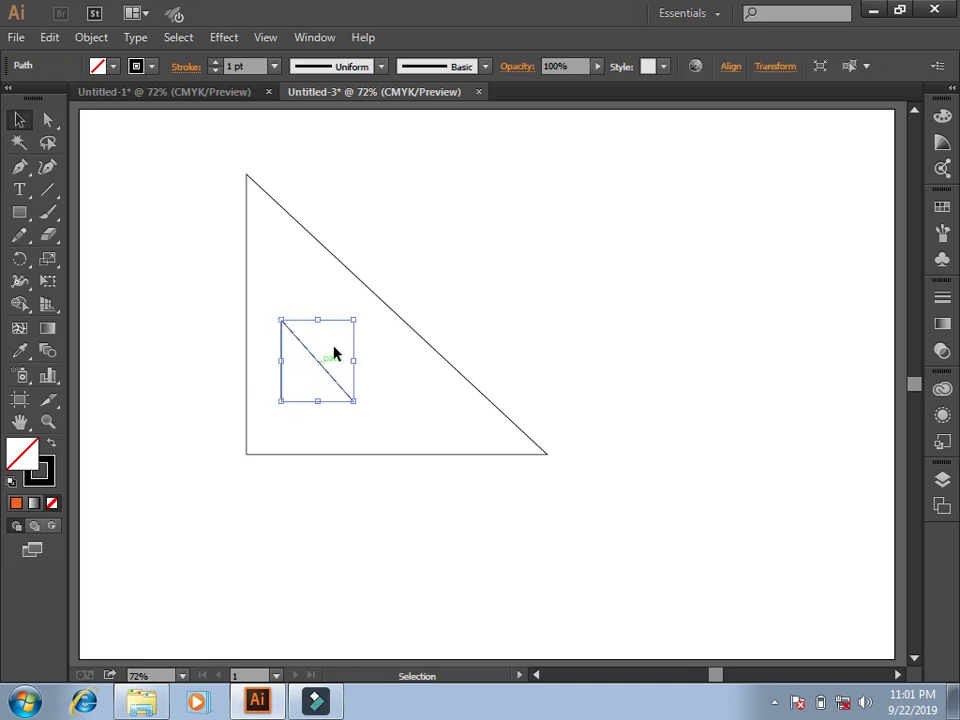
left_click(562, 316)
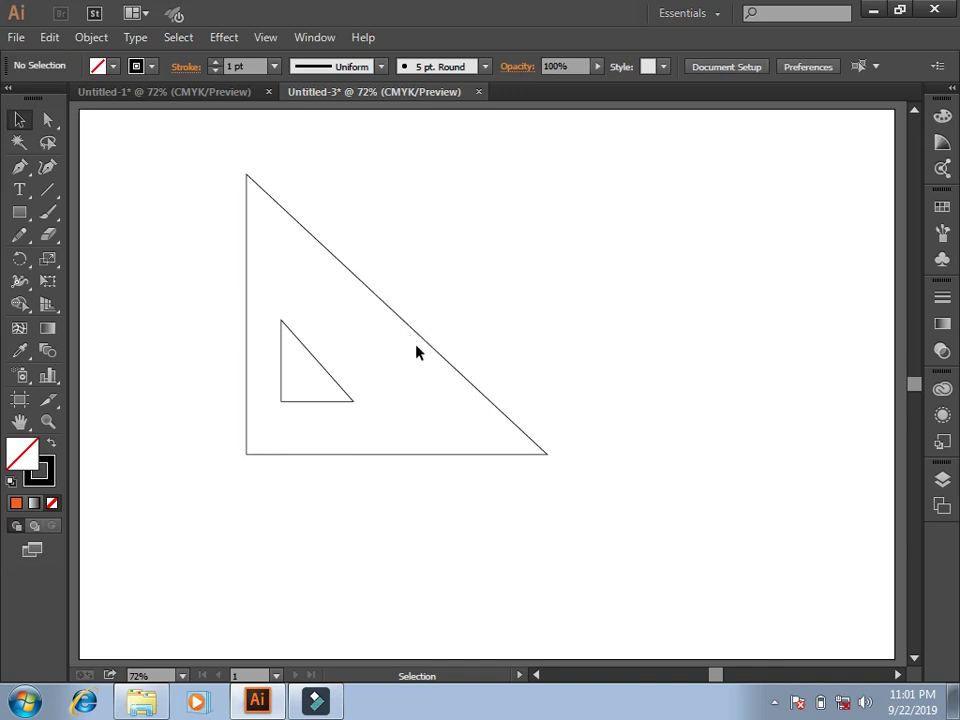
left_click(532, 443)
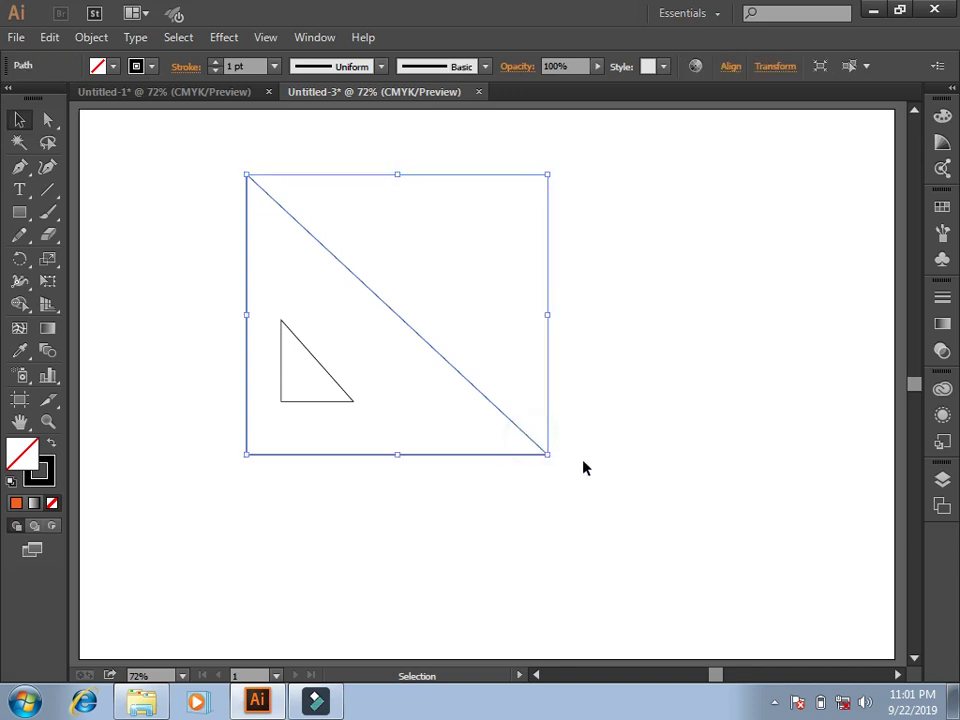
left_click(633, 445)
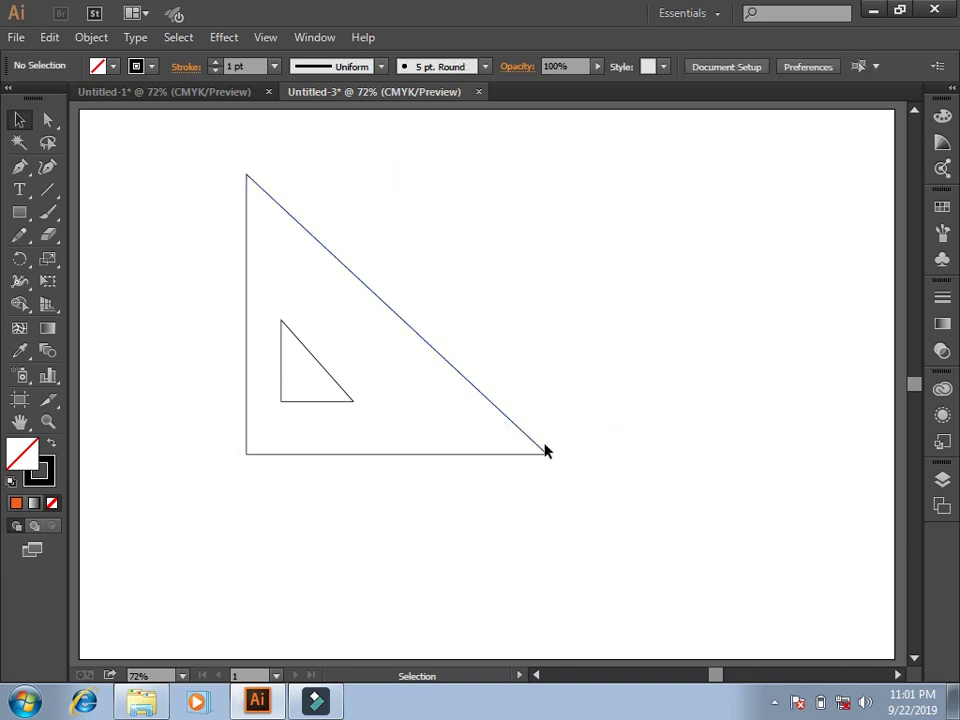
left_click(544, 451)
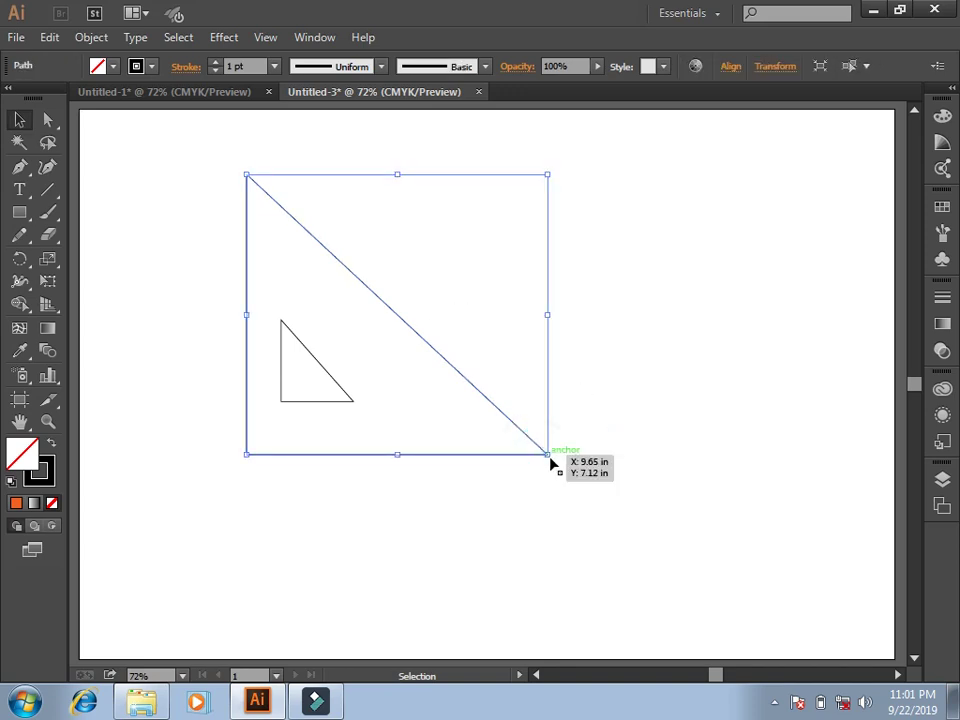
left_click(612, 360)
Scale both triangles down together and move the set-square to the top-right corner.
left_click_drag(549, 270, 291, 576)
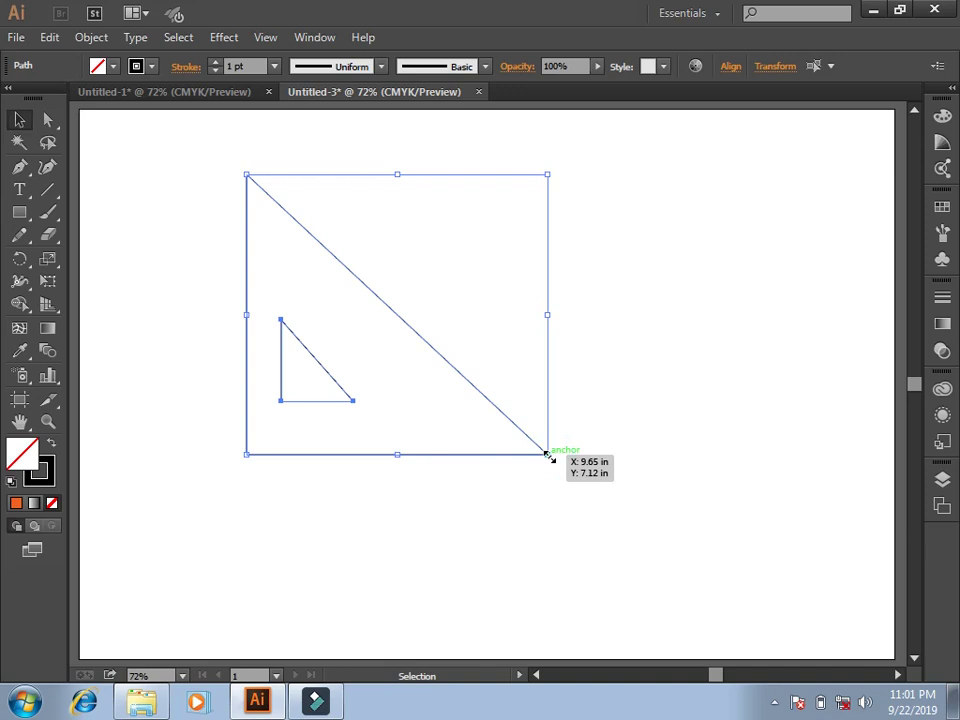
left_click_drag(548, 455, 403, 318)
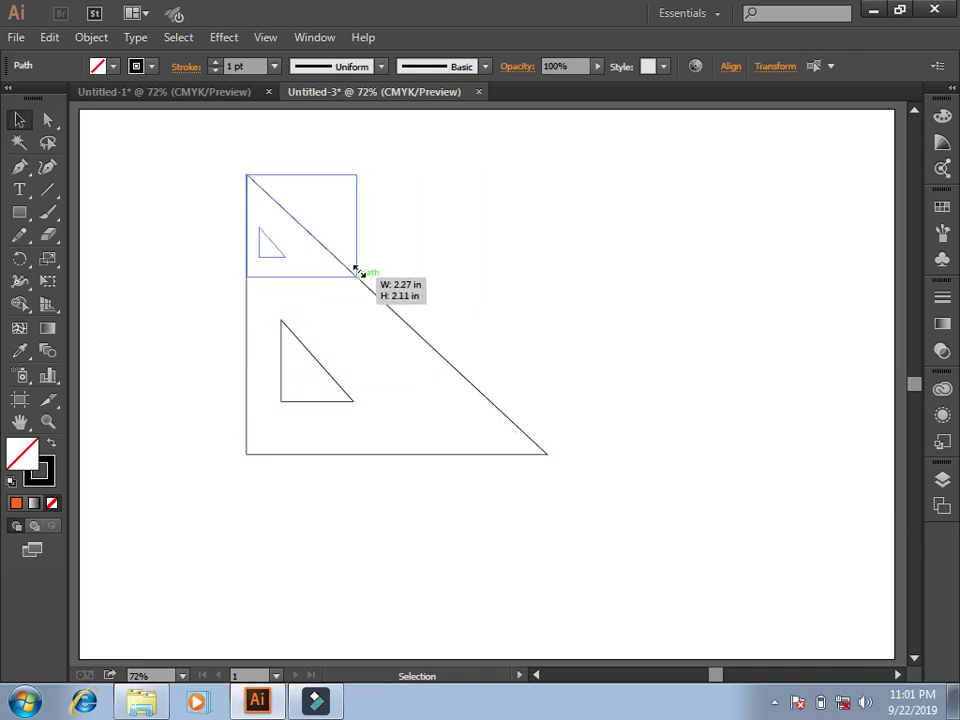
left_click_drag(403, 318, 323, 244)
left_click(287, 228)
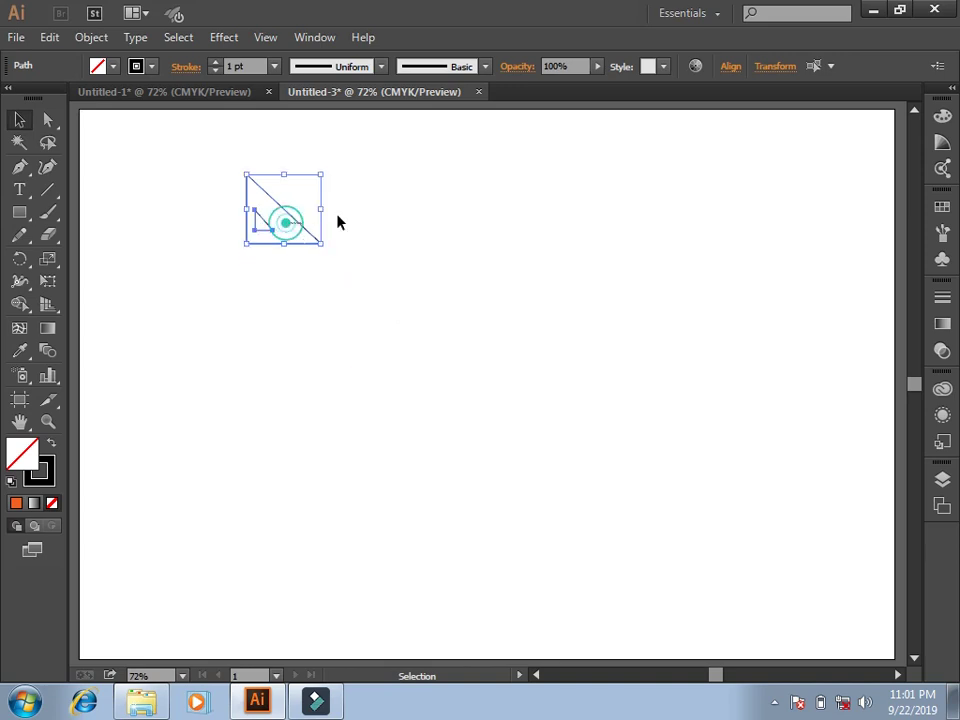
left_click(236, 268)
left_click(291, 251)
mouse_move(302, 249)
left_mouse_down()
mouse_move(693, 190)
mouse_move(875, 204)
left_mouse_up()
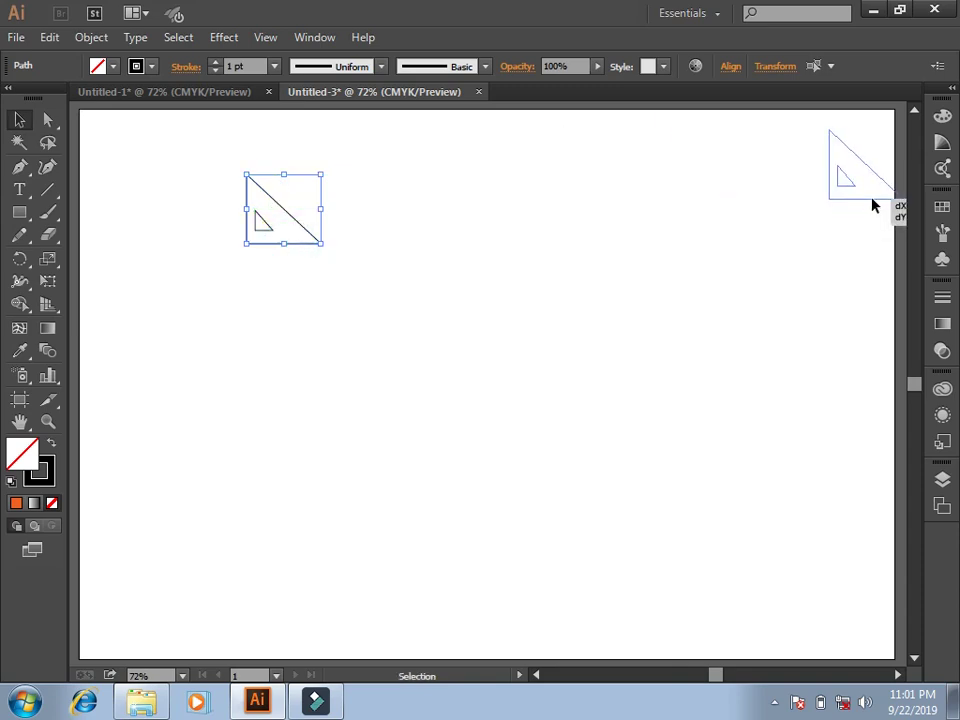
left_click(613, 281)
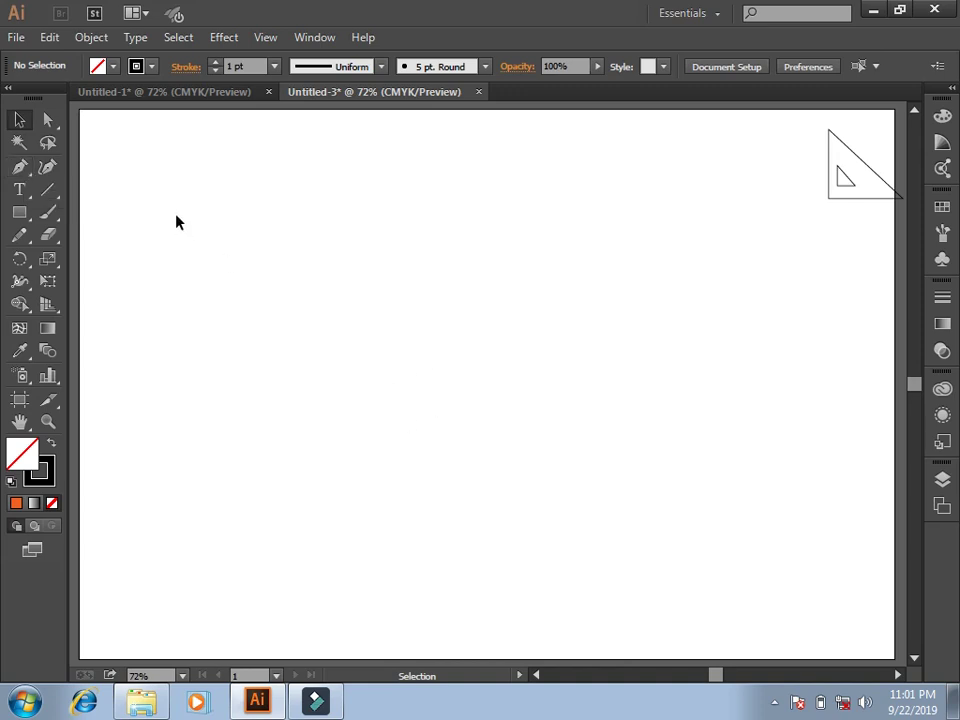
Draw an open three-anchor S-shaped wave path across the middle of the page.
left_click(19, 170)
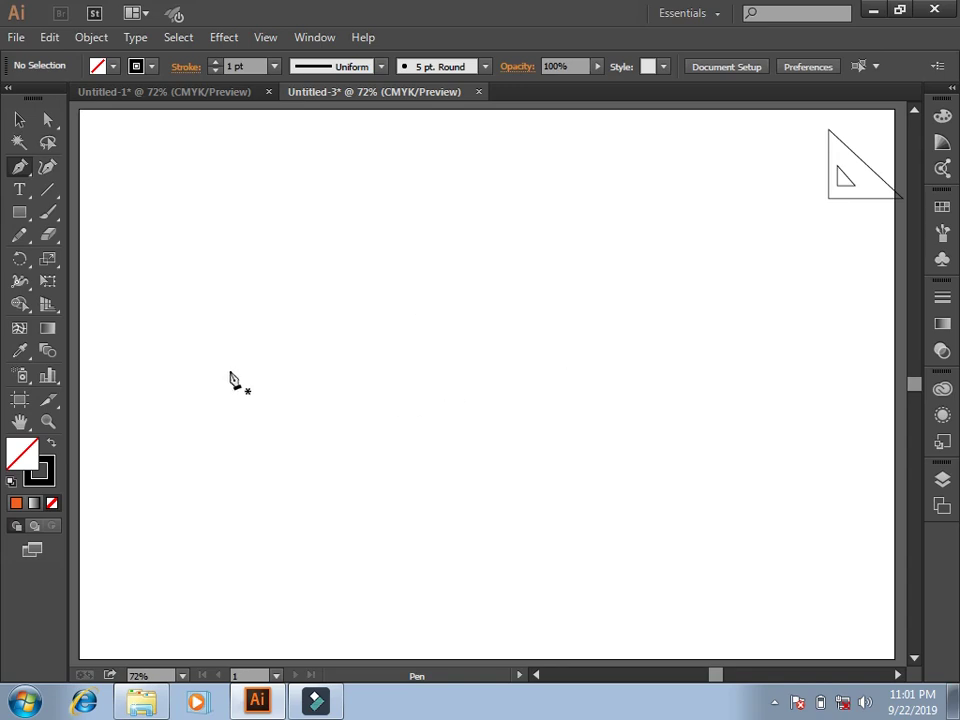
left_click(175, 370)
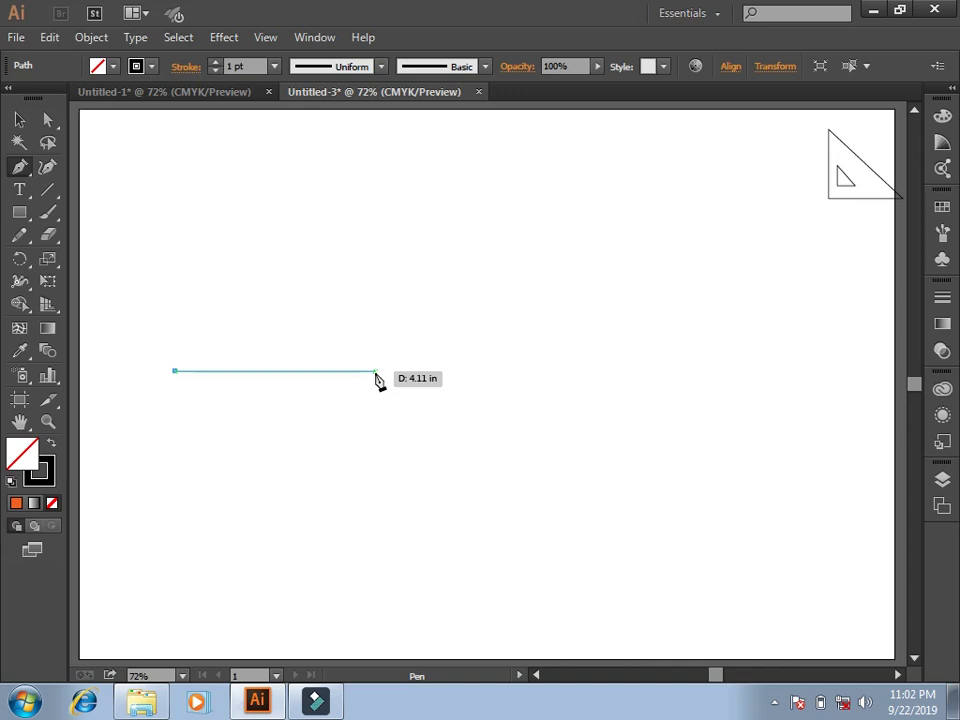
left_click(376, 372)
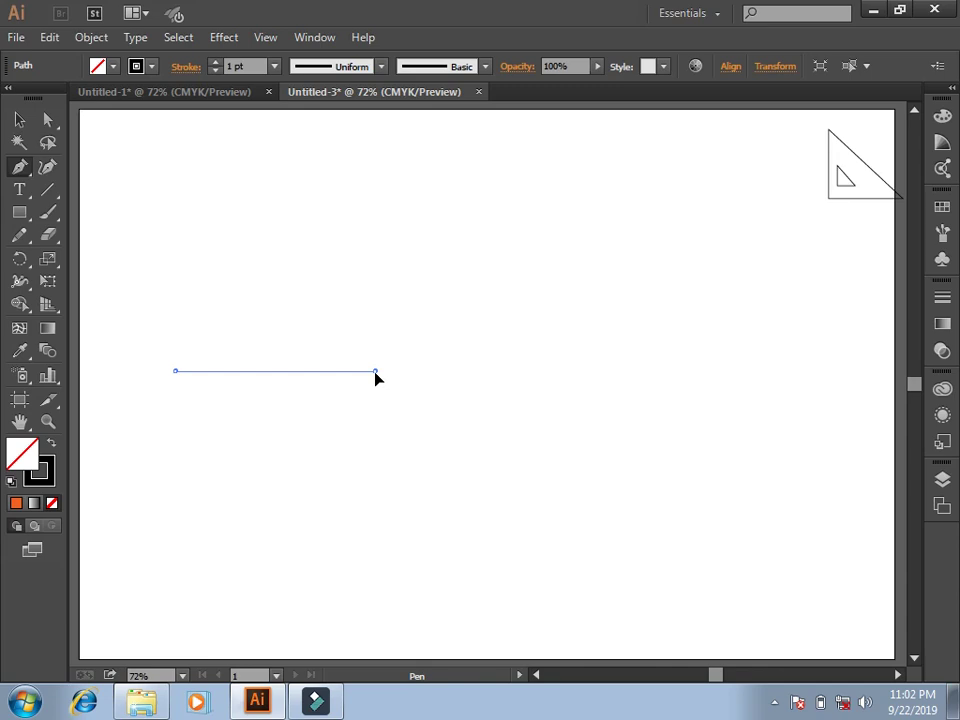
mouse_move(376, 372)
left_mouse_down()
mouse_move(481, 436)
mouse_move(494, 452)
mouse_move(482, 468)
mouse_move(504, 481)
mouse_move(476, 459)
mouse_move(552, 556)
mouse_move(411, 411)
mouse_move(499, 493)
mouse_move(427, 371)
mouse_move(437, 313)
mouse_move(476, 252)
mouse_move(504, 259)
mouse_move(489, 272)
mouse_move(496, 264)
mouse_move(420, 441)
mouse_move(477, 447)
mouse_move(486, 463)
left_mouse_up()
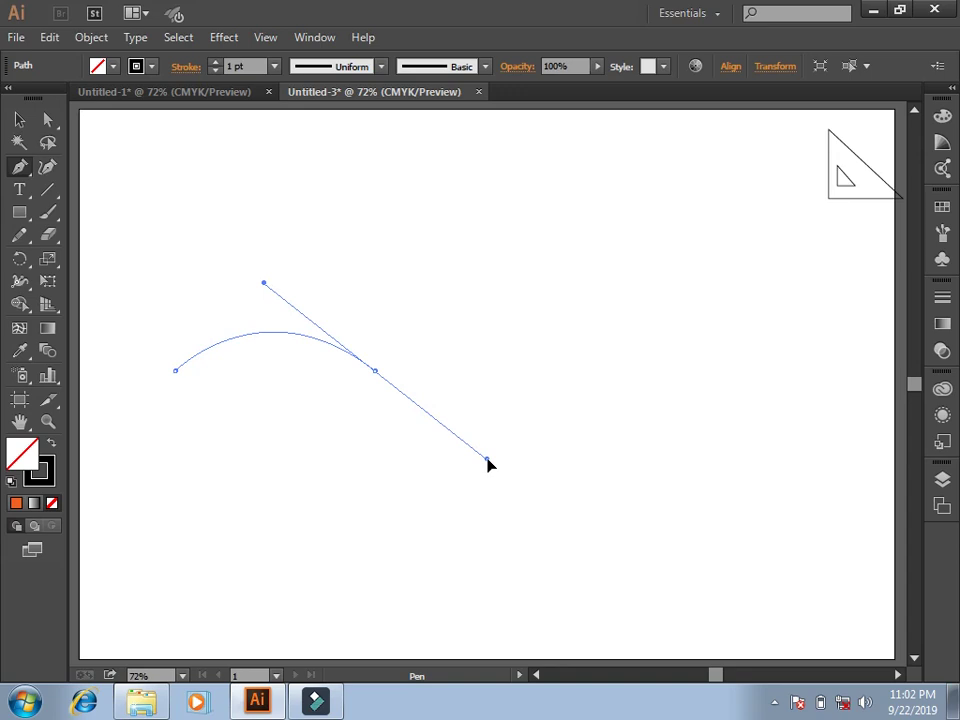
left_click_drag(488, 463, 488, 463)
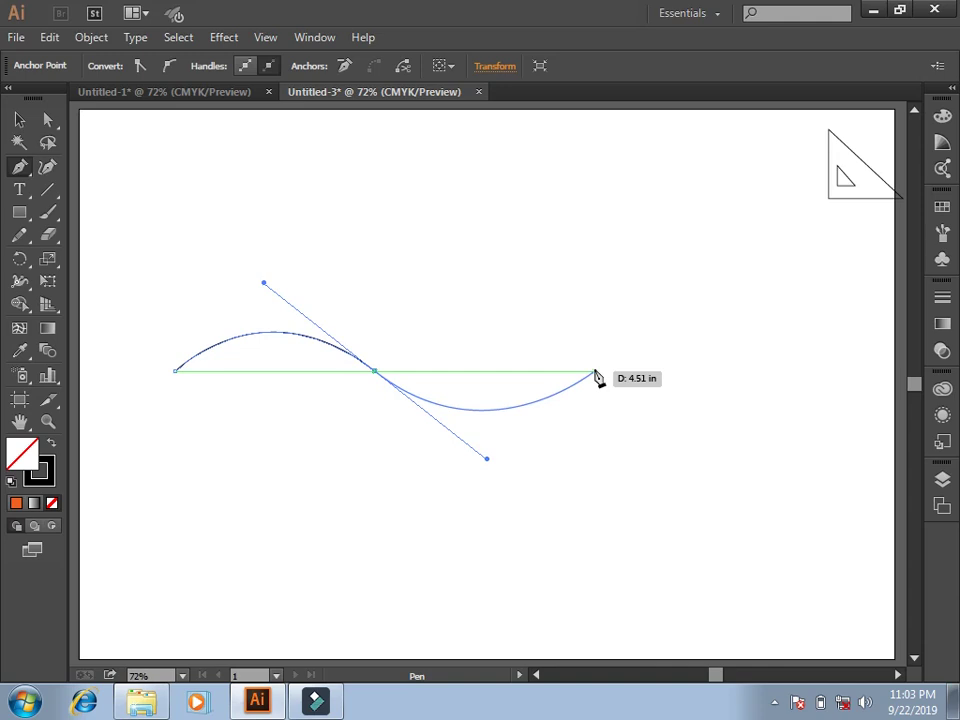
left_click(595, 372)
mouse_move(595, 372)
left_mouse_down()
mouse_move(740, 322)
mouse_move(705, 435)
mouse_move(750, 553)
left_mouse_up()
key("Escape")
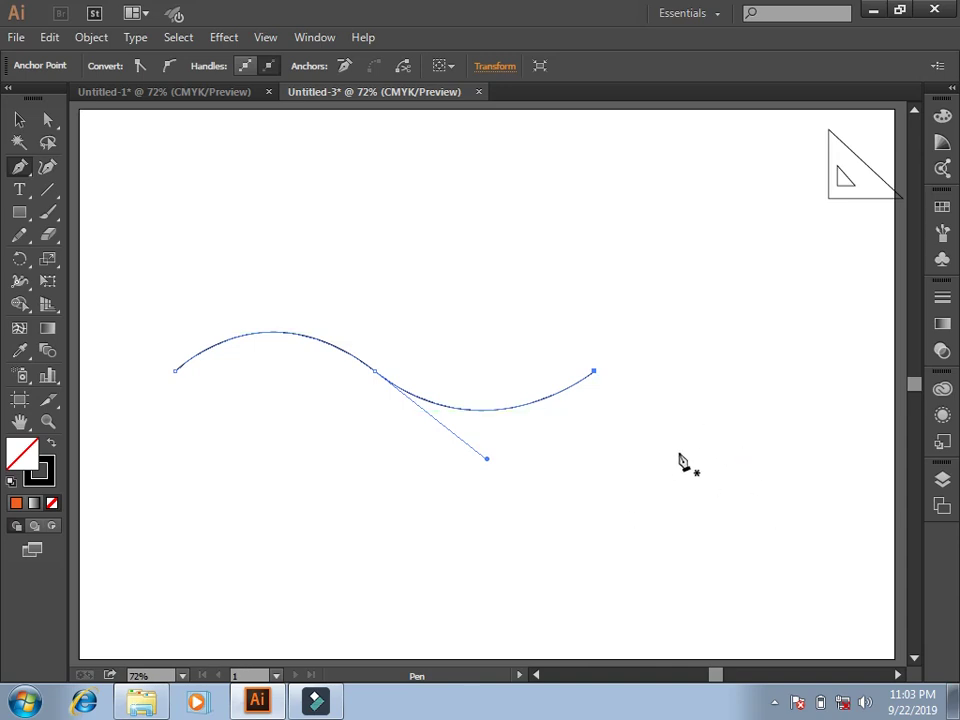
Select the wave, rotate it to vertical, and delete it.
left_click(20, 121)
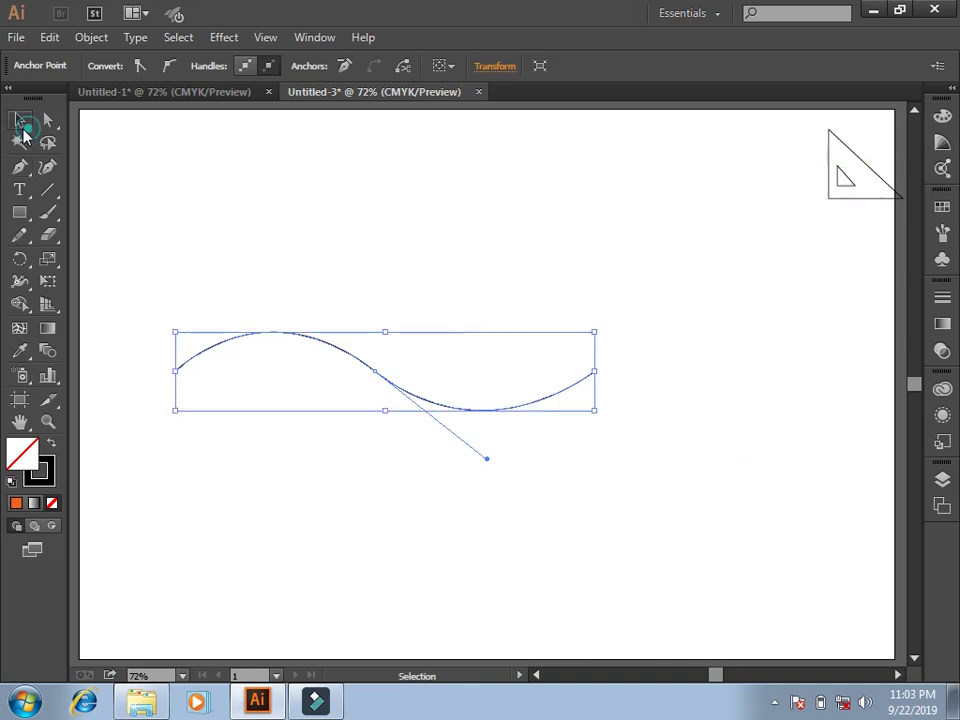
left_click(224, 229)
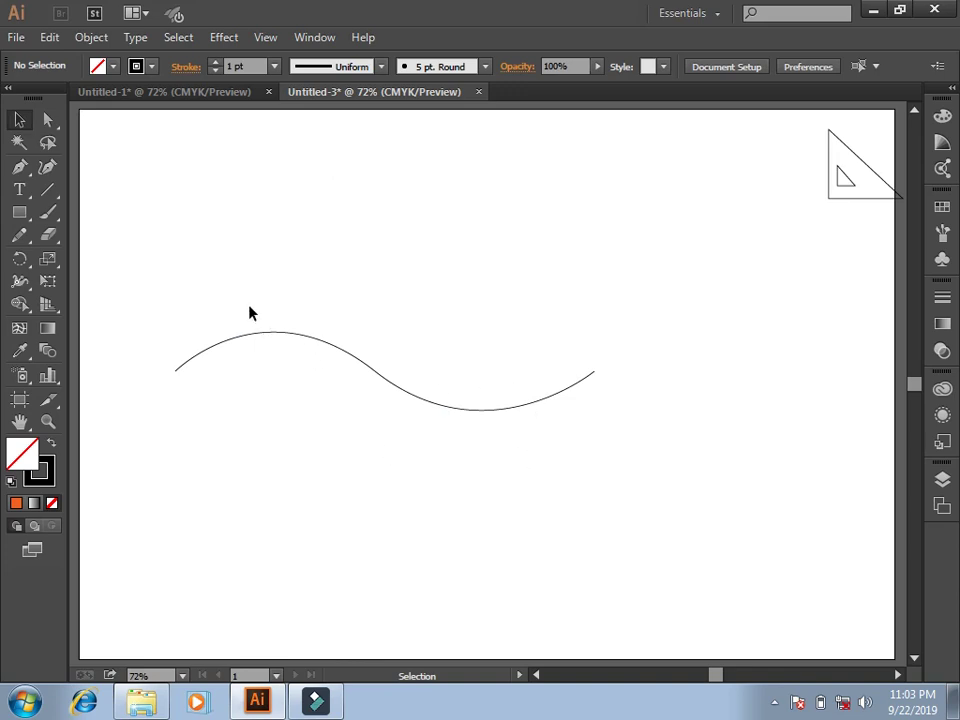
left_click_drag(250, 313, 602, 490)
left_click_drag(603, 419, 378, 620)
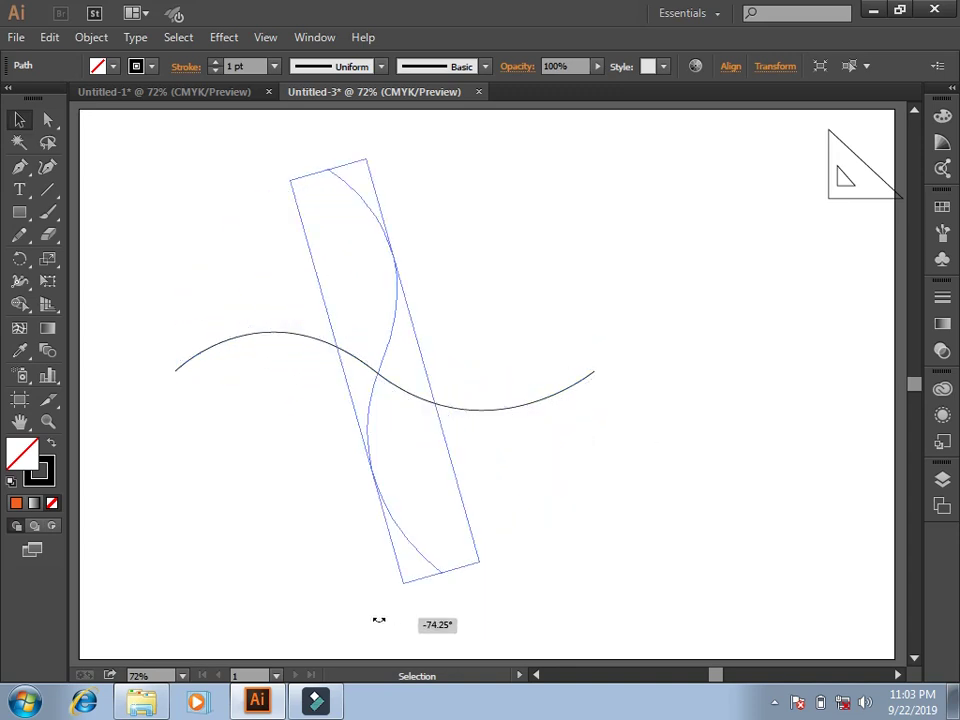
left_click_drag(378, 620, 326, 628)
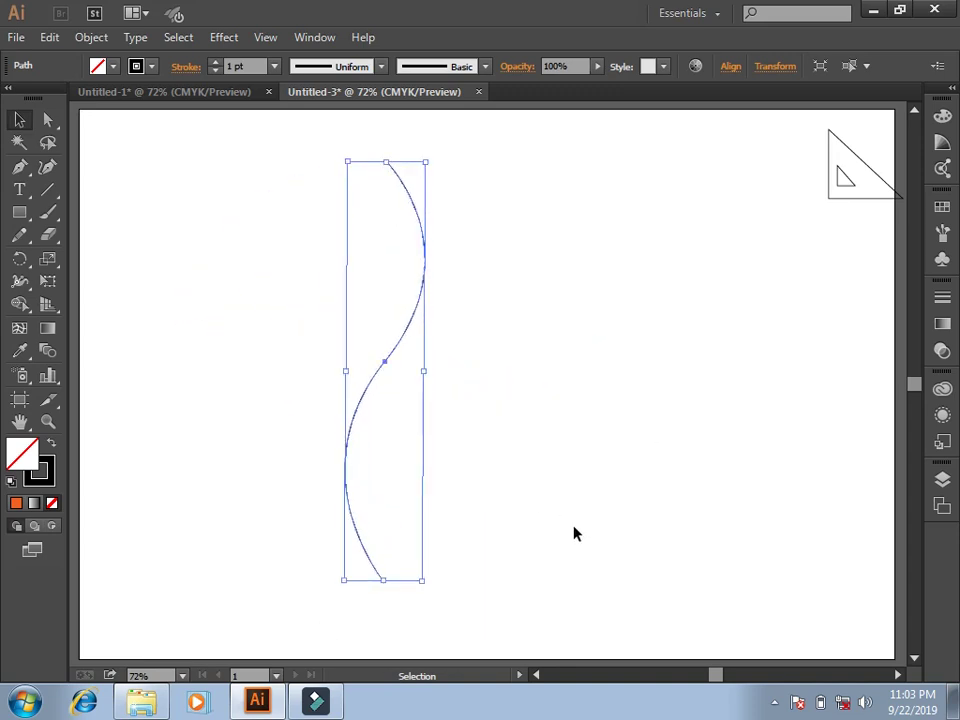
key("Delete")
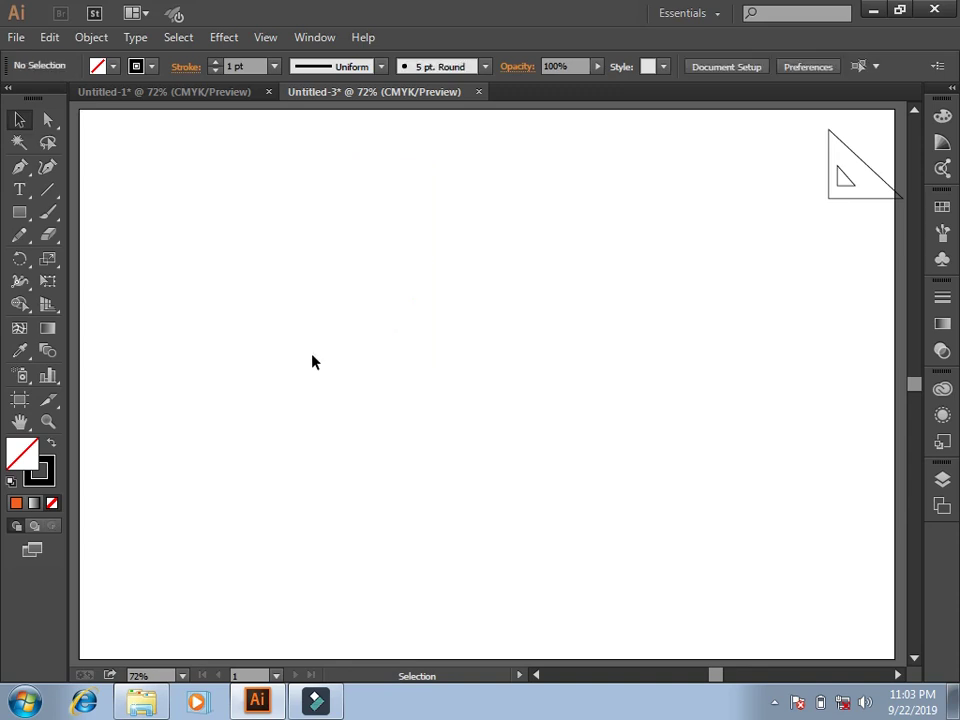
left_click(19, 167)
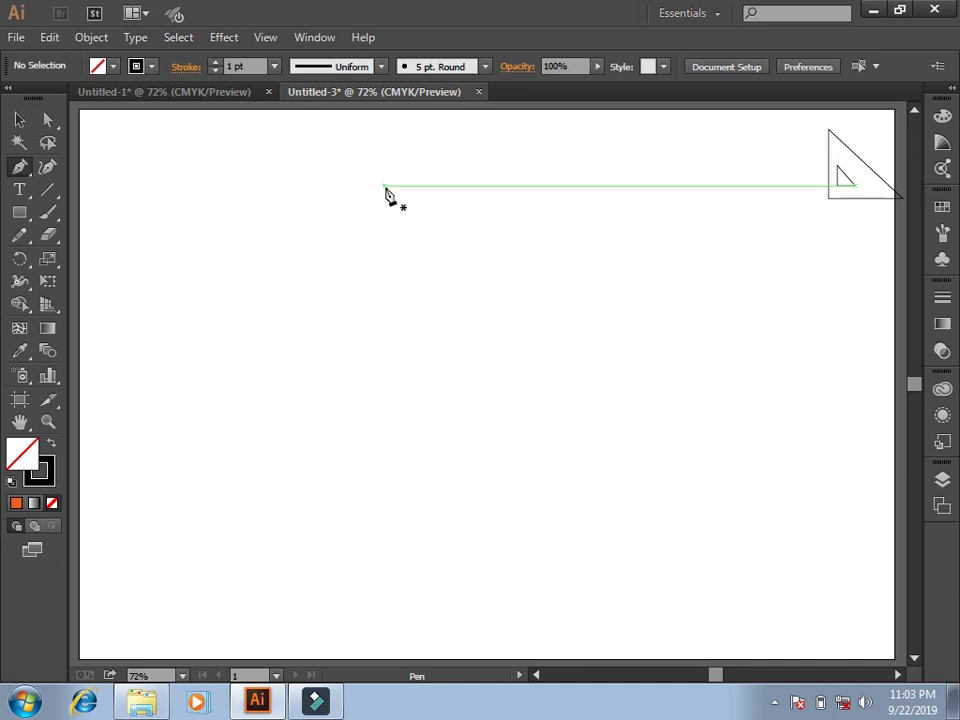
left_click(380, 186)
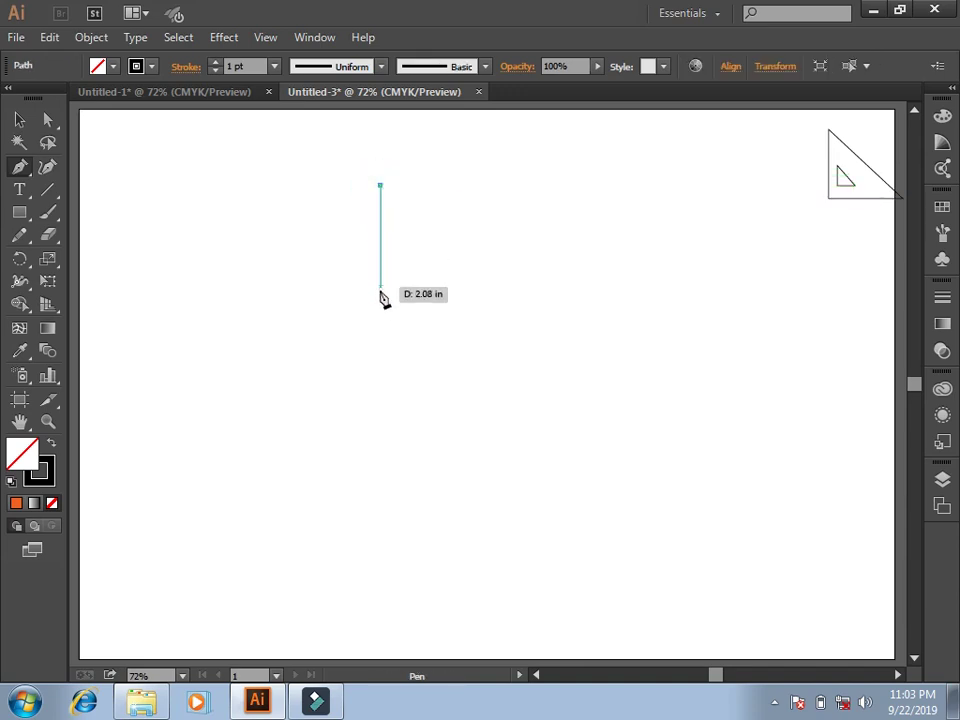
left_click_drag(380, 365, 438, 474)
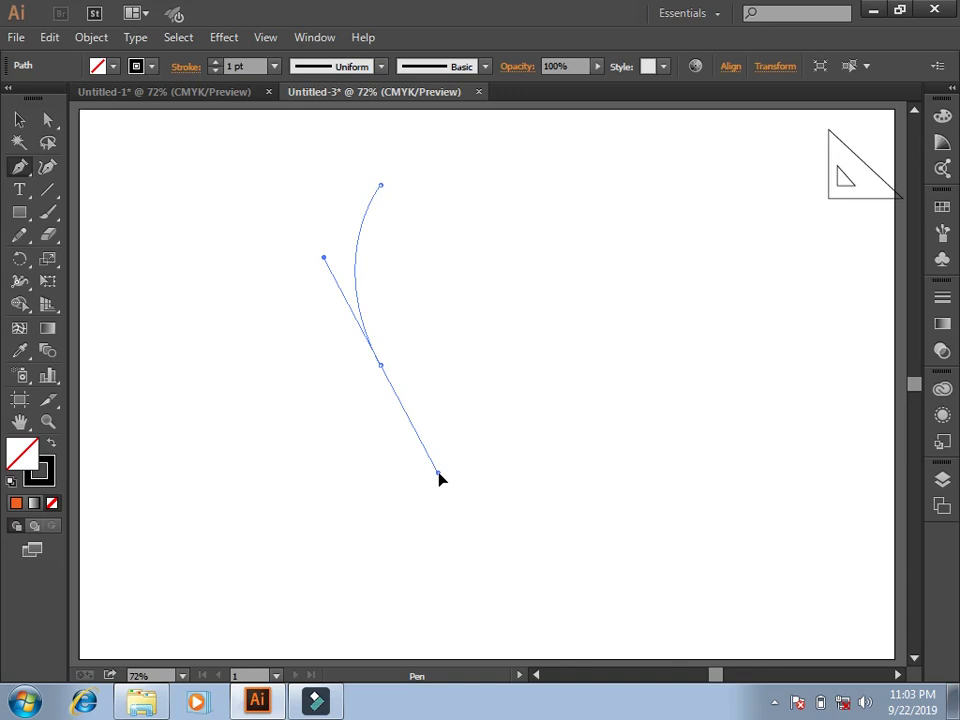
left_click_drag(438, 478, 445, 482)
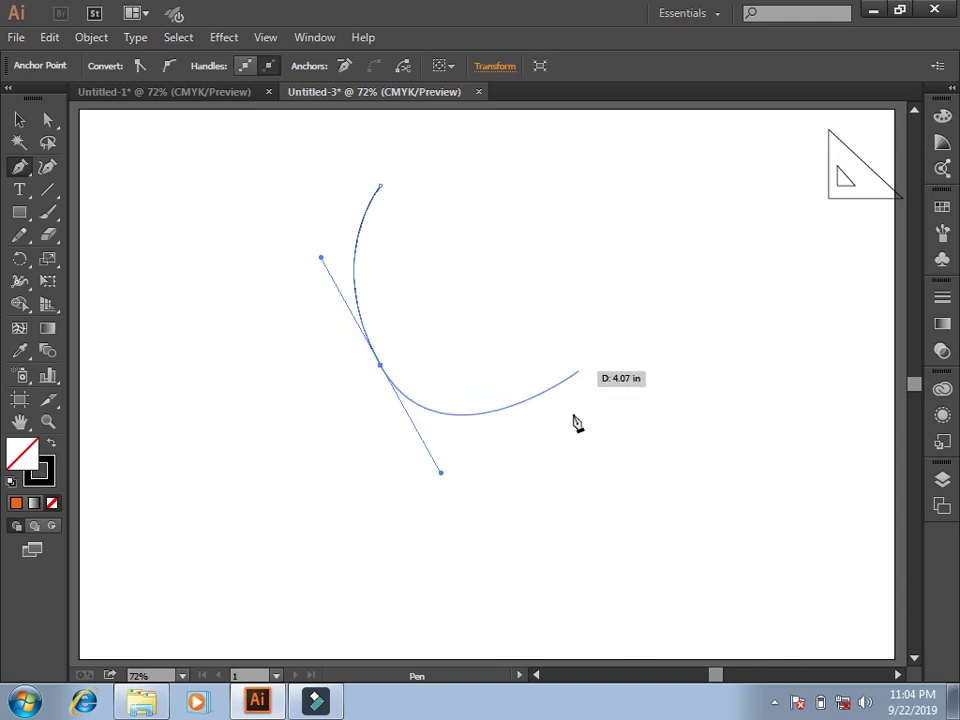
left_click(380, 366)
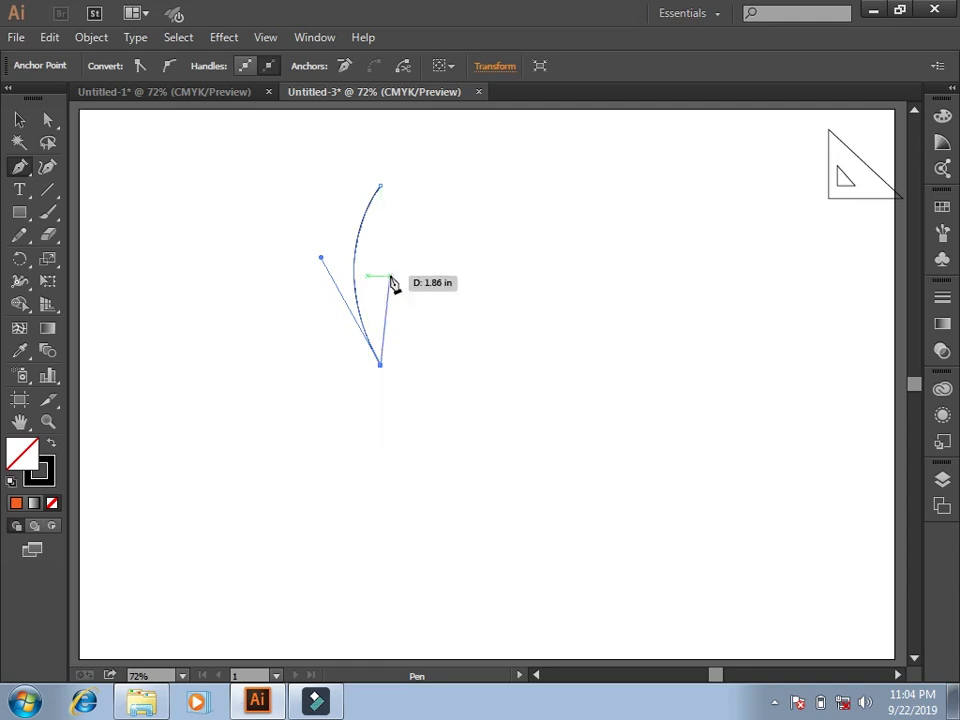
left_click(381, 186)
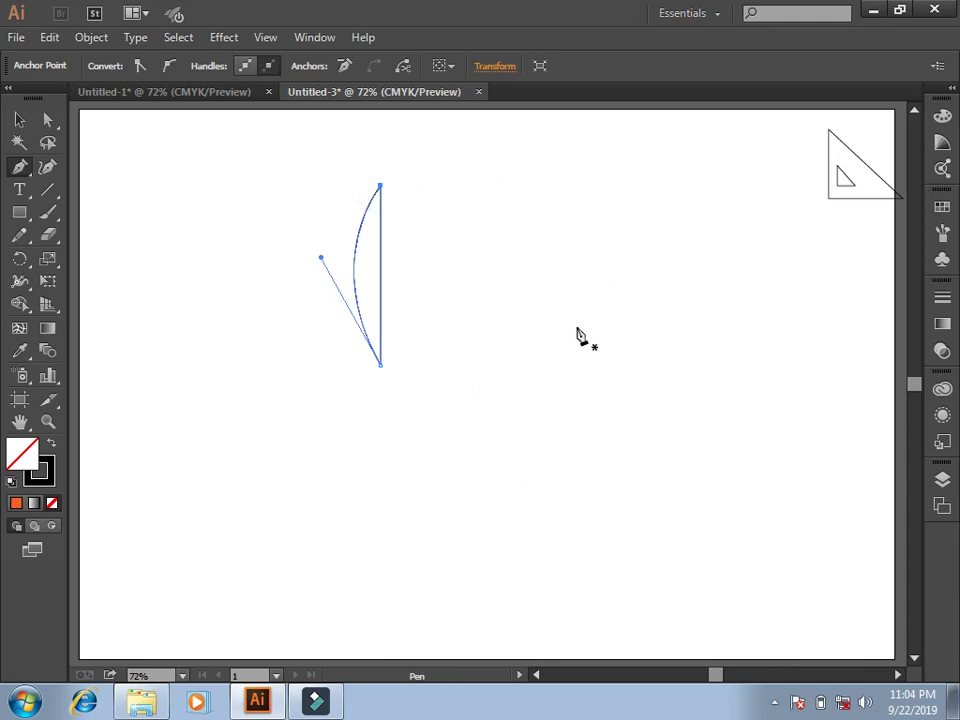
key("ctrl")
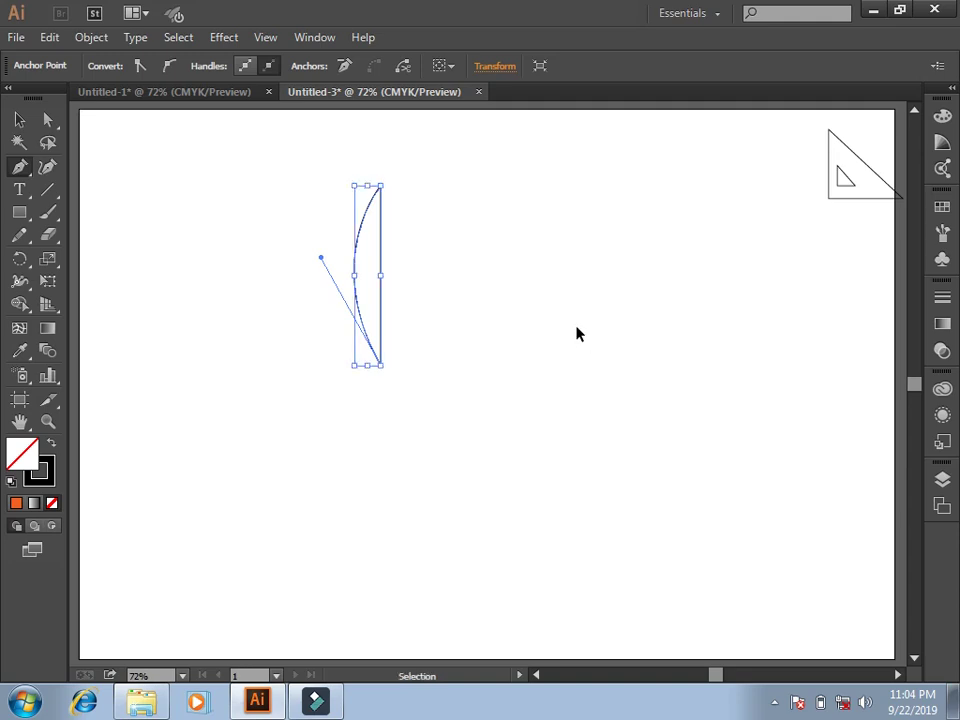
key("ctrl+z")
key("ctrl+z")
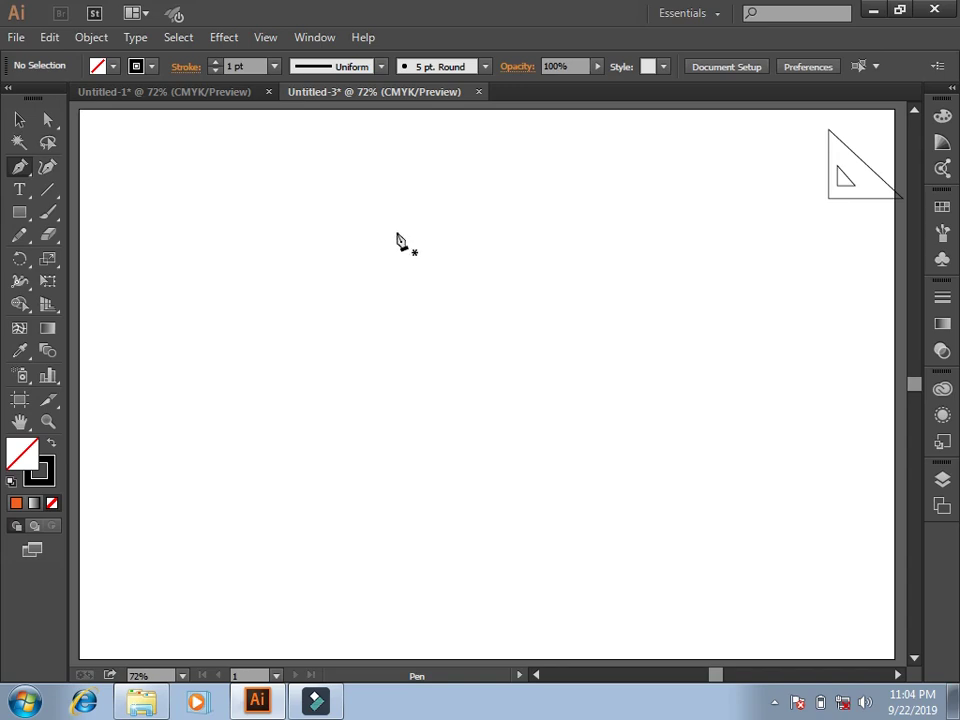
Draw a closed crescent-shaped path with two curved edges and a corner point.
left_click(391, 299)
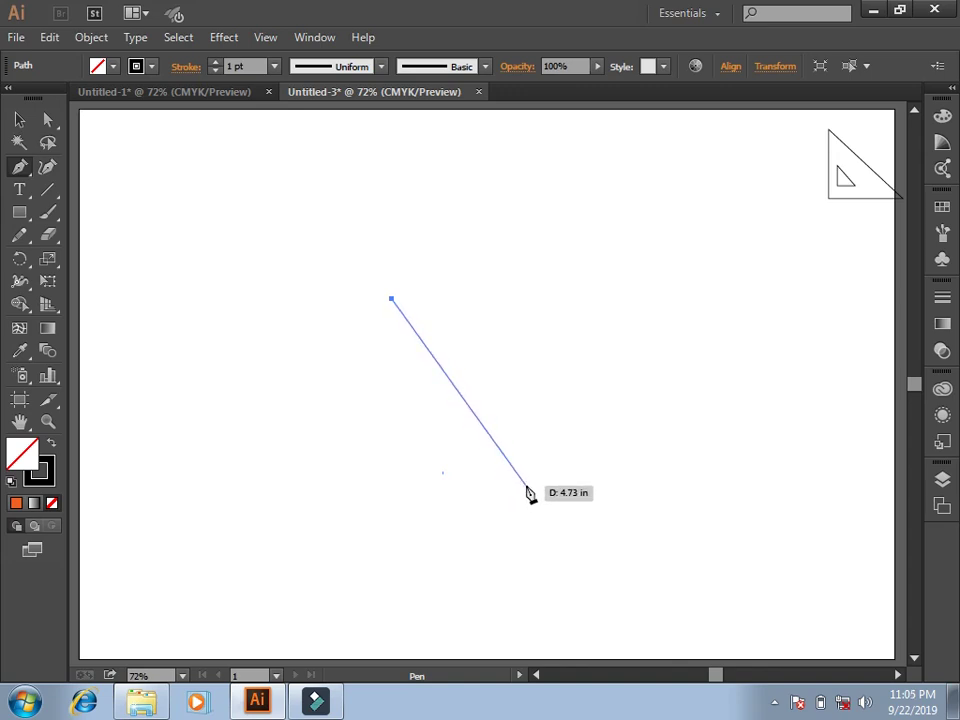
left_click_drag(528, 486, 528, 690)
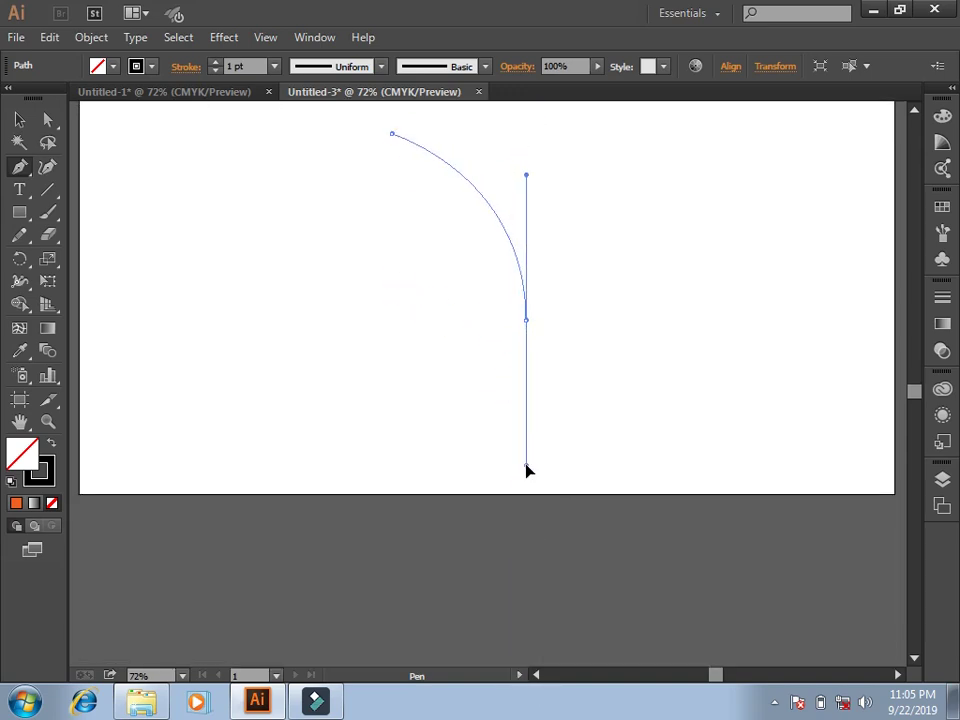
mouse_move(528, 690)
left_mouse_down()
mouse_move(515, 478)
mouse_move(527, 511)
left_mouse_up()
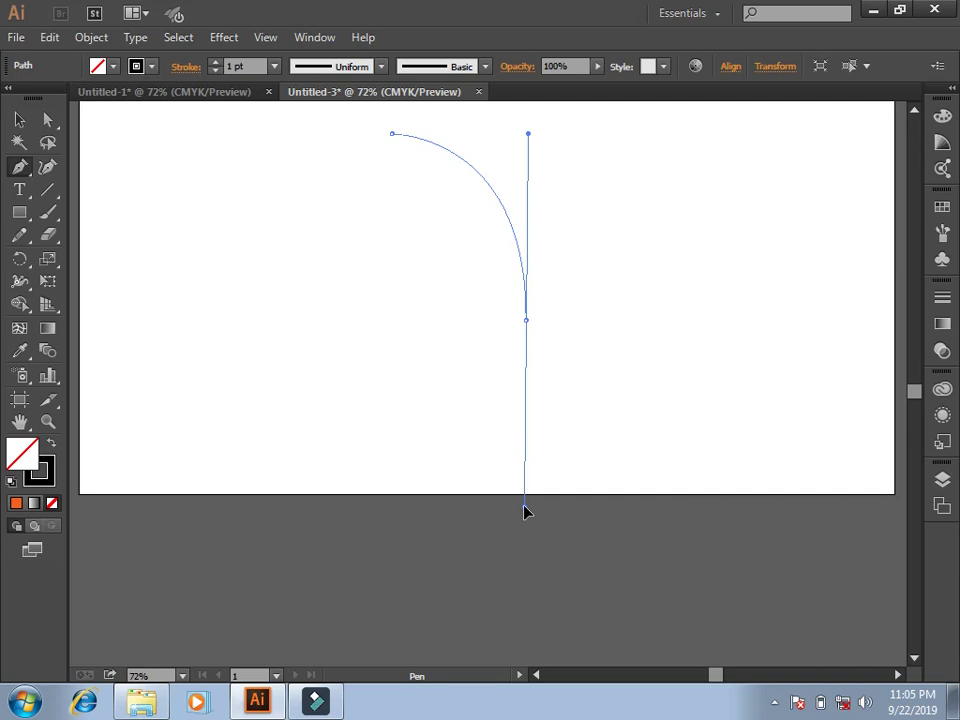
left_click_drag(524, 511, 526, 512)
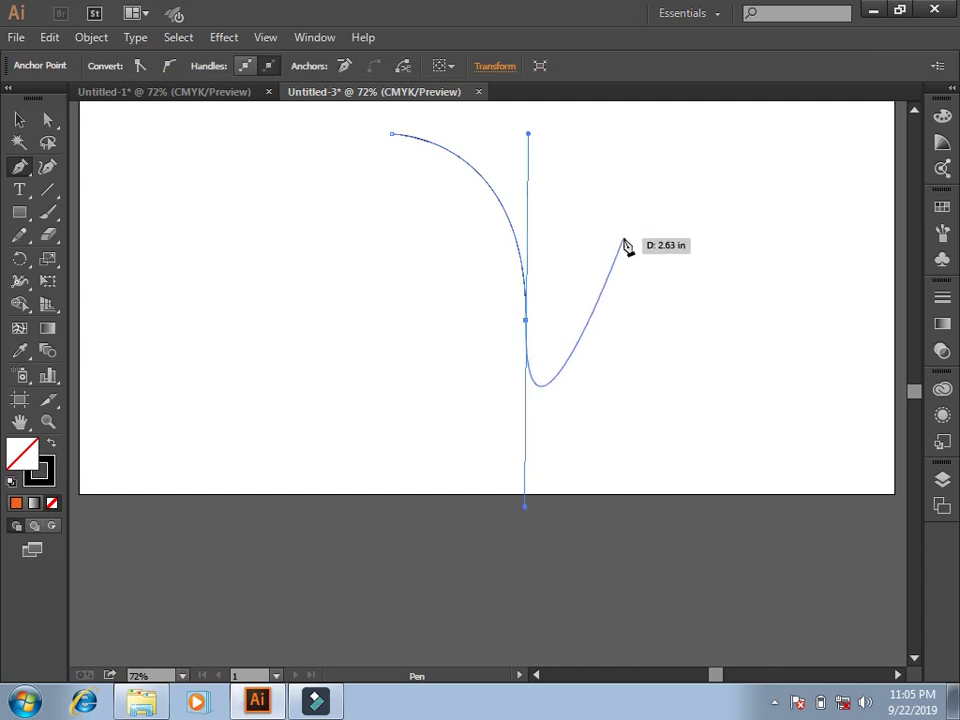
mouse_move(621, 236)
left_mouse_down()
mouse_move(622, 409)
mouse_move(623, 400)
left_mouse_up()
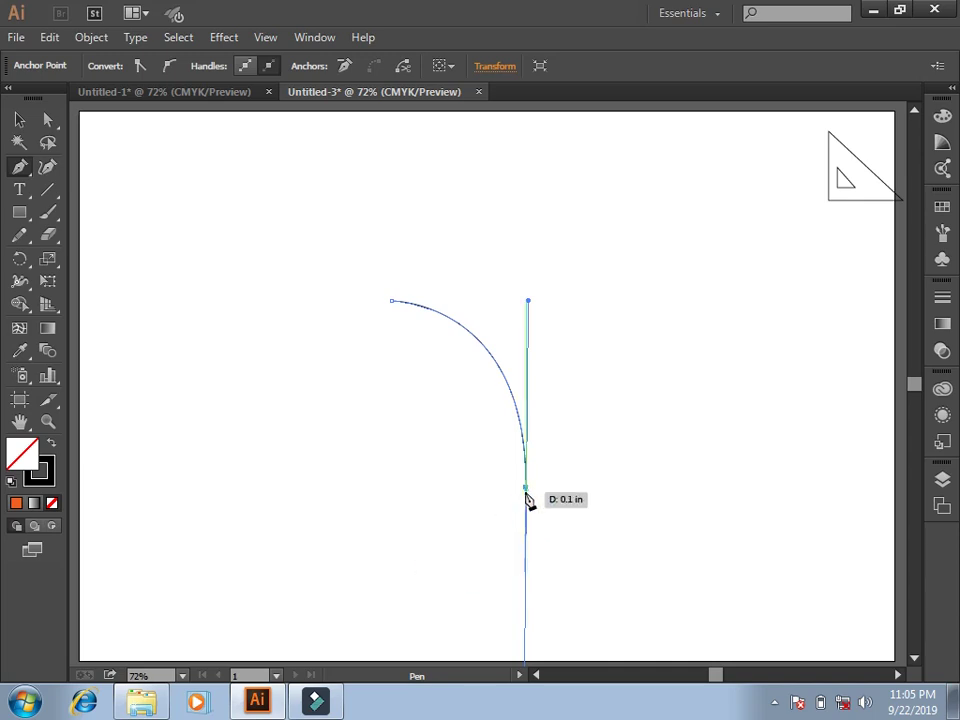
left_click(525, 487)
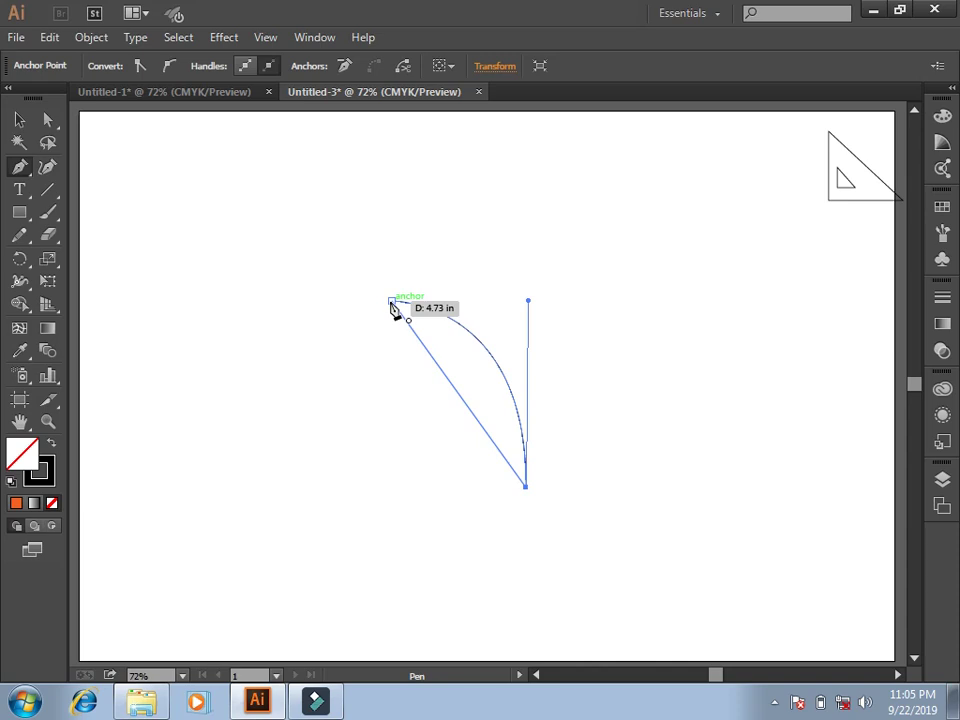
mouse_move(392, 301)
left_mouse_down()
mouse_move(312, 266)
mouse_move(285, 278)
mouse_move(276, 348)
mouse_move(286, 285)
mouse_move(296, 284)
mouse_move(289, 296)
mouse_move(302, 276)
mouse_move(286, 267)
left_mouse_up()
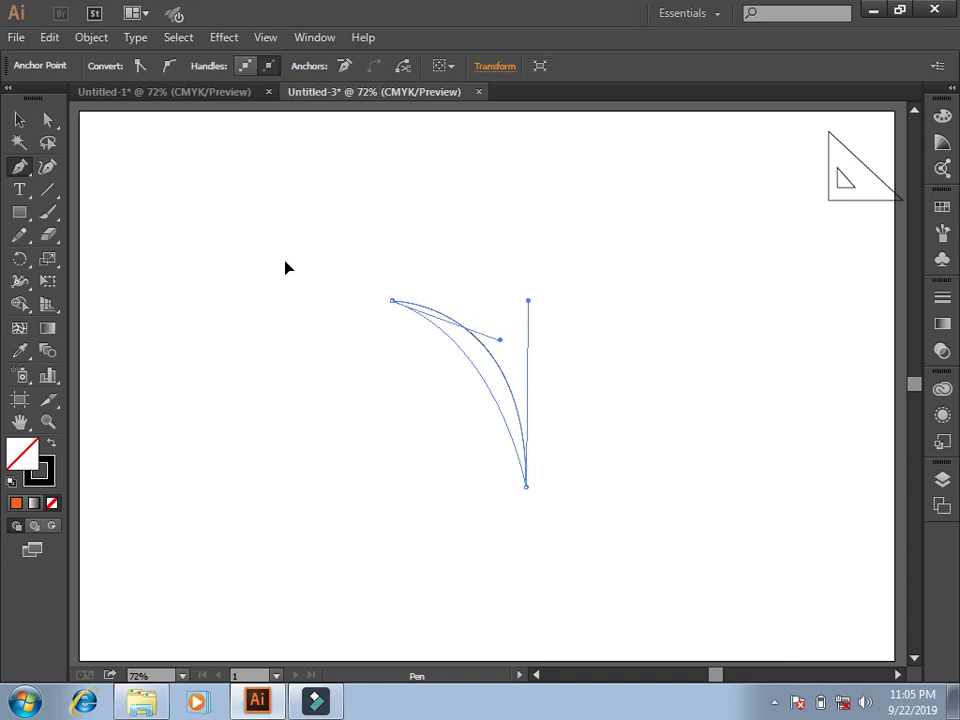
Marquee-select the curved crescent shape and delete it.
left_click(24, 121)
left_click(381, 185)
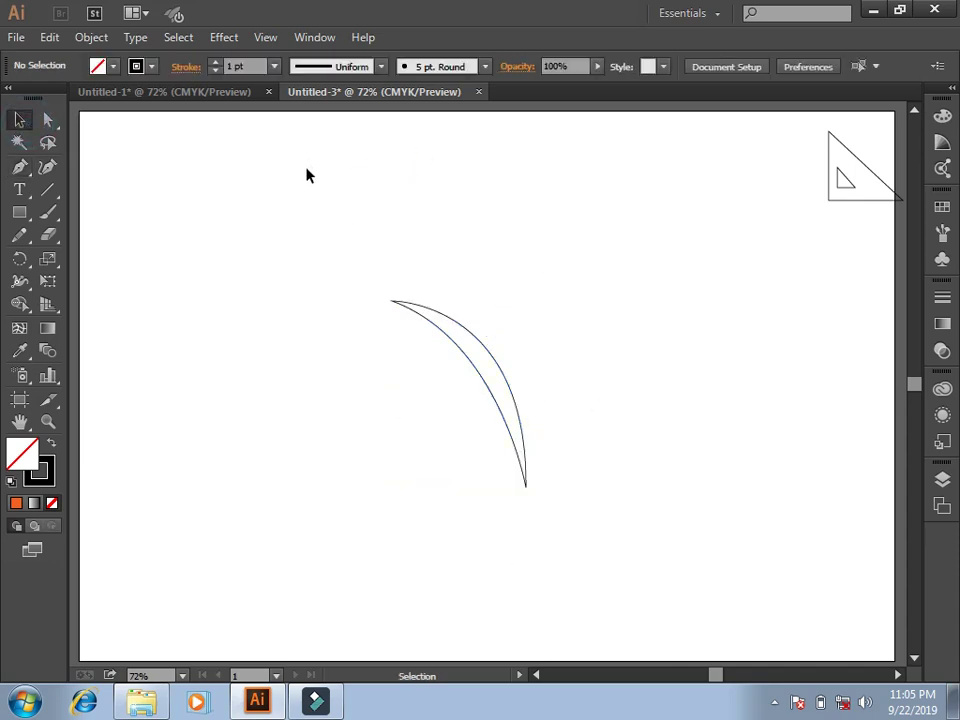
left_click_drag(367, 251, 585, 463)
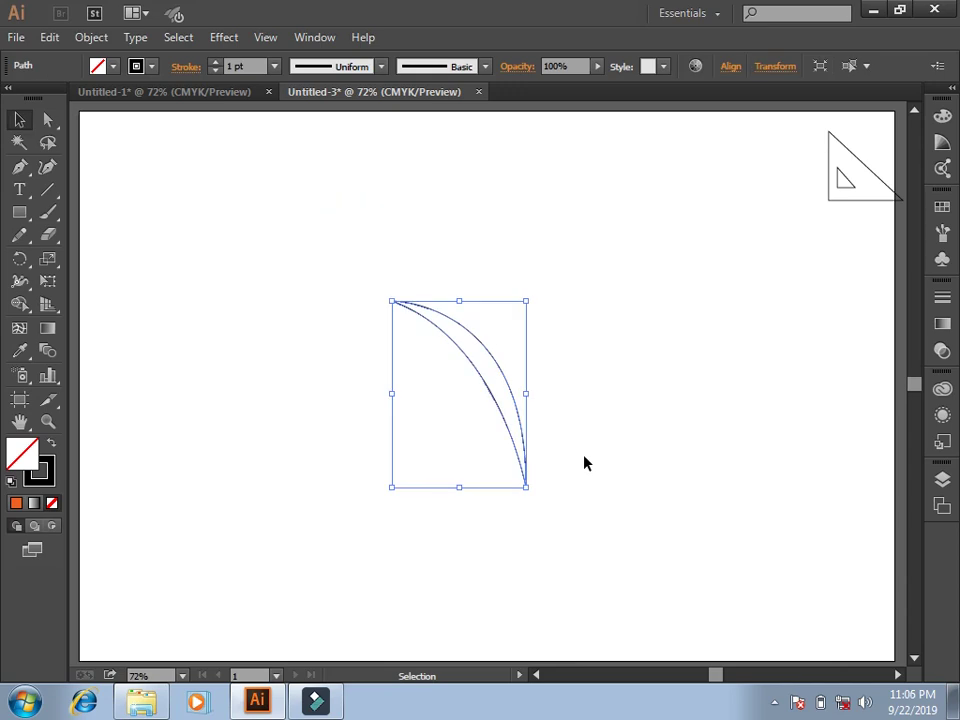
key("Delete")
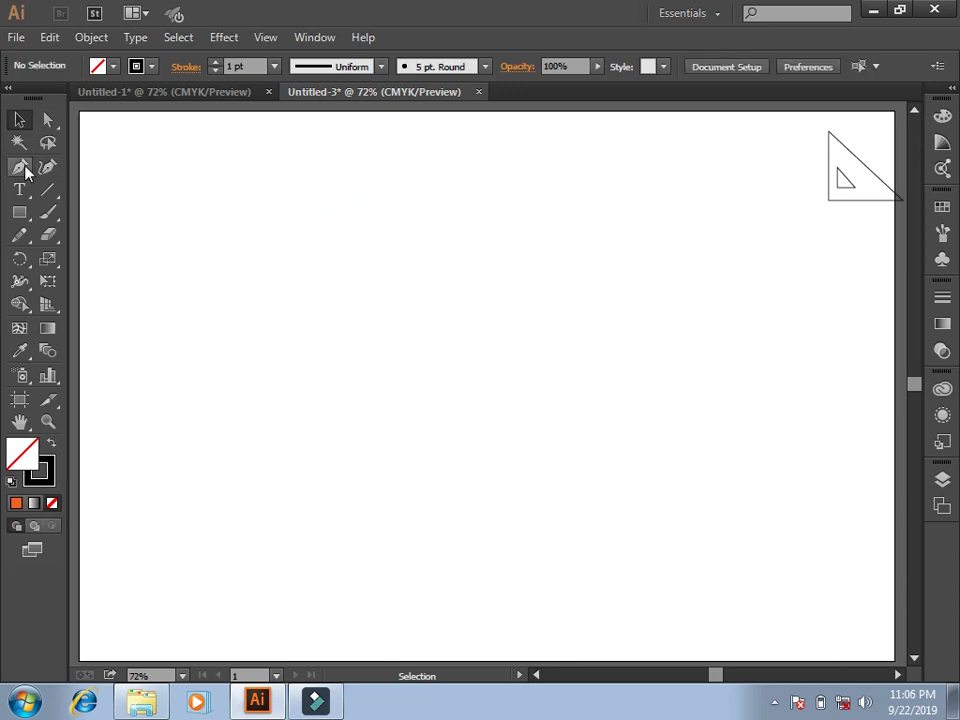
Draw a closed swoosh path with a smooth curve, a sharp tip, and a curved closing edge.
left_click(21, 168)
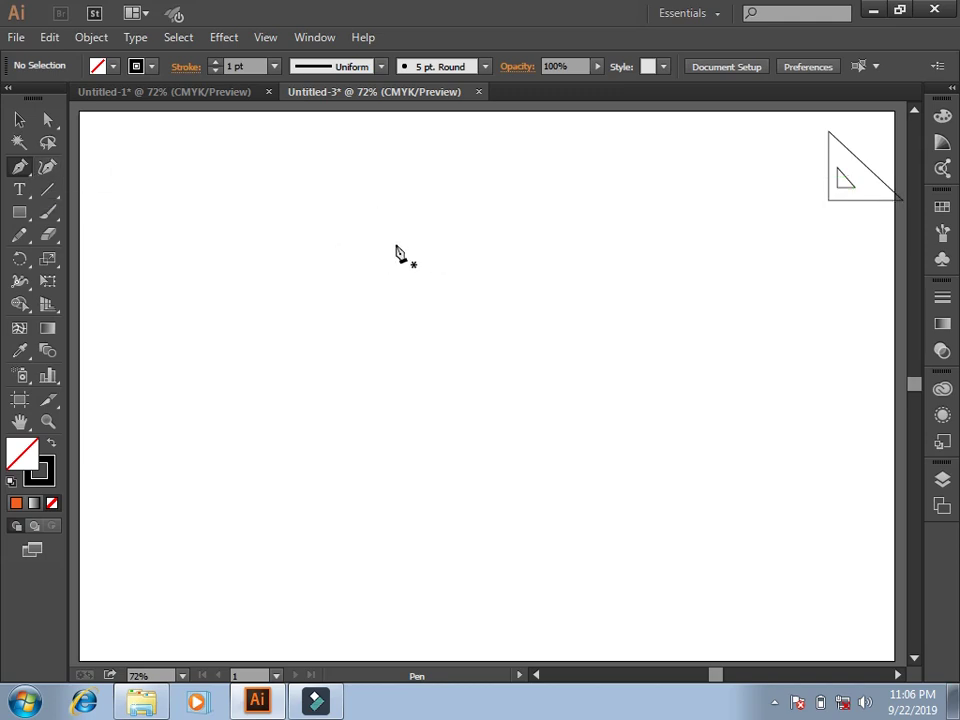
left_click(246, 462)
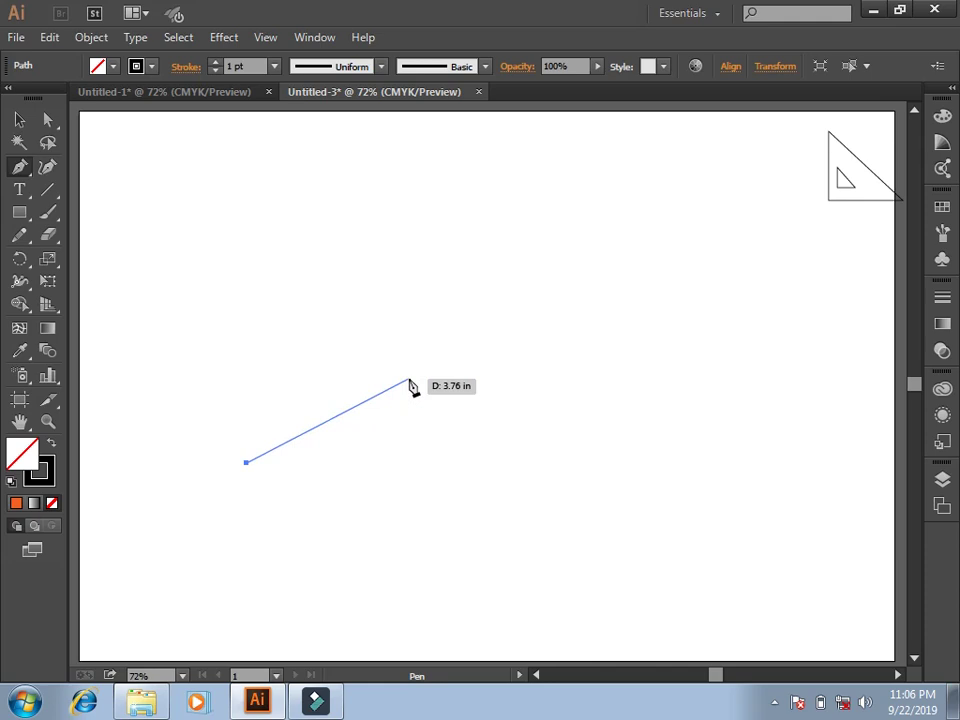
mouse_move(426, 371)
left_mouse_down()
mouse_move(490, 345)
mouse_move(672, 168)
mouse_move(626, 169)
left_mouse_up()
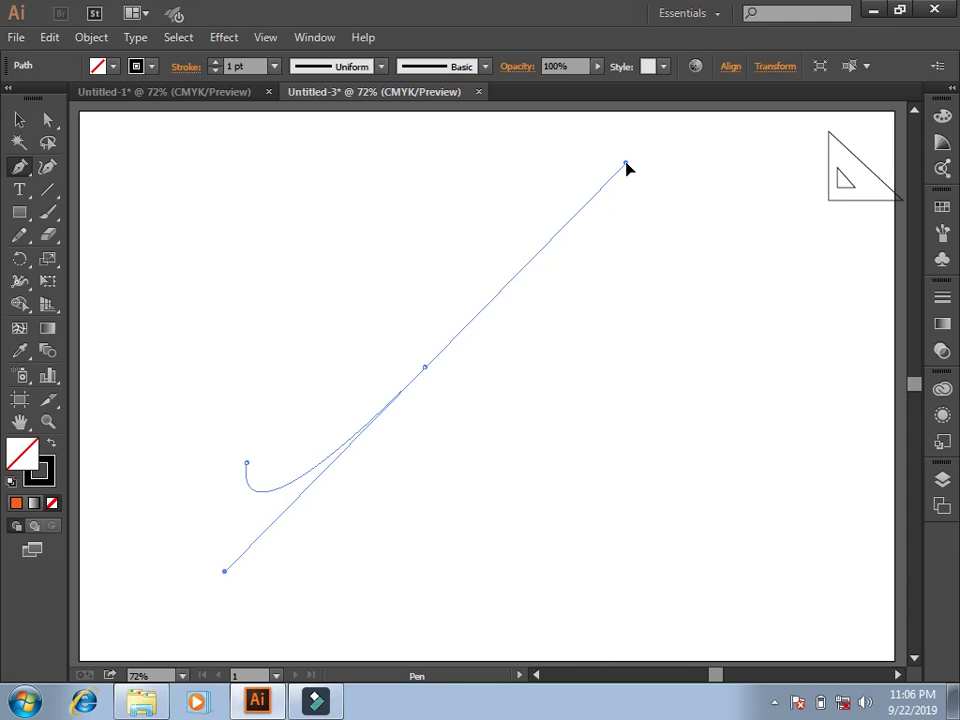
left_click_drag(626, 166, 628, 167)
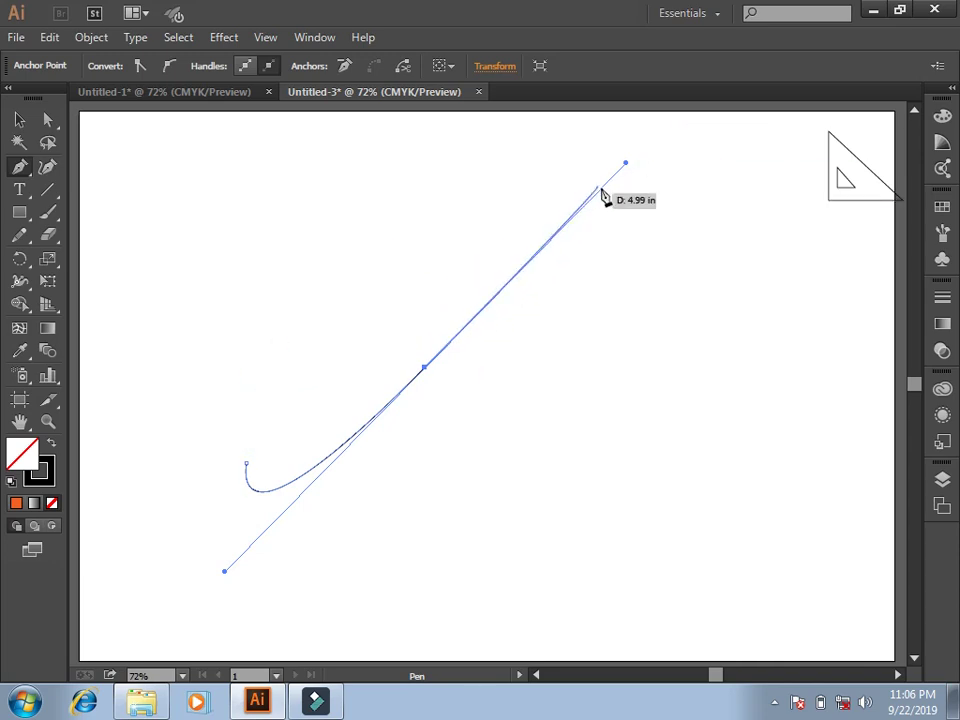
left_click(424, 369)
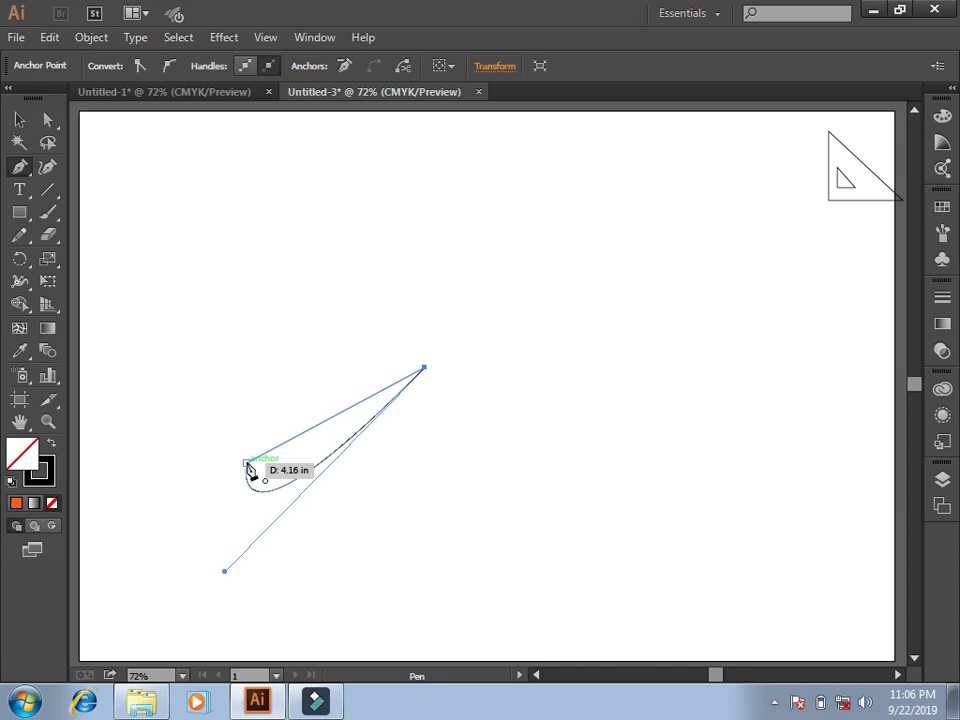
mouse_move(247, 464)
left_mouse_down()
mouse_move(305, 289)
mouse_move(278, 313)
mouse_move(289, 301)
left_mouse_up()
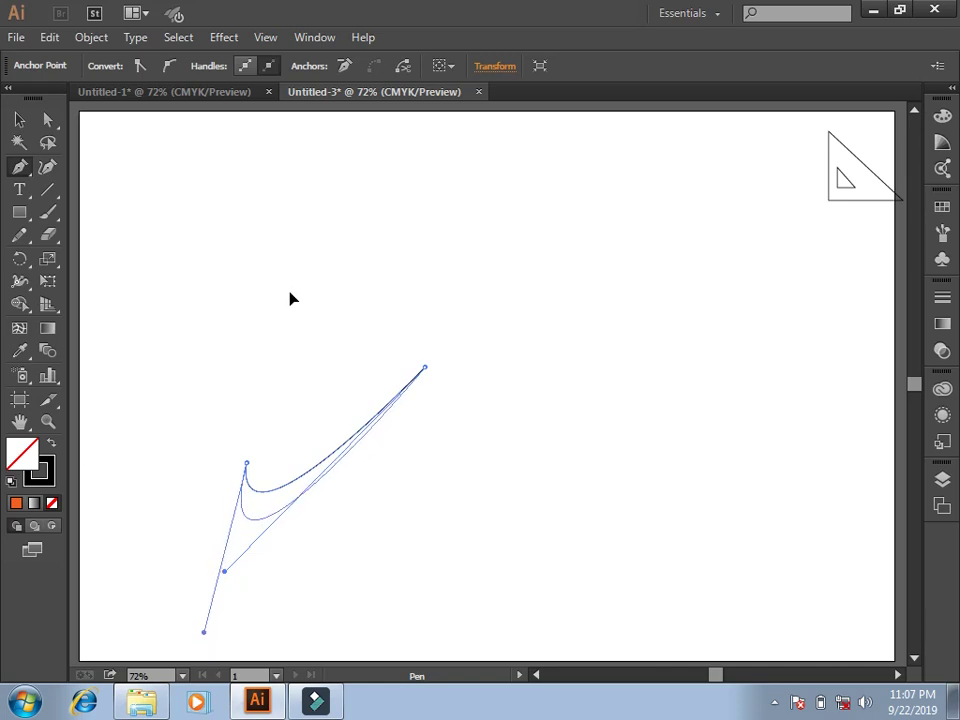
left_click_drag(290, 298, 291, 300)
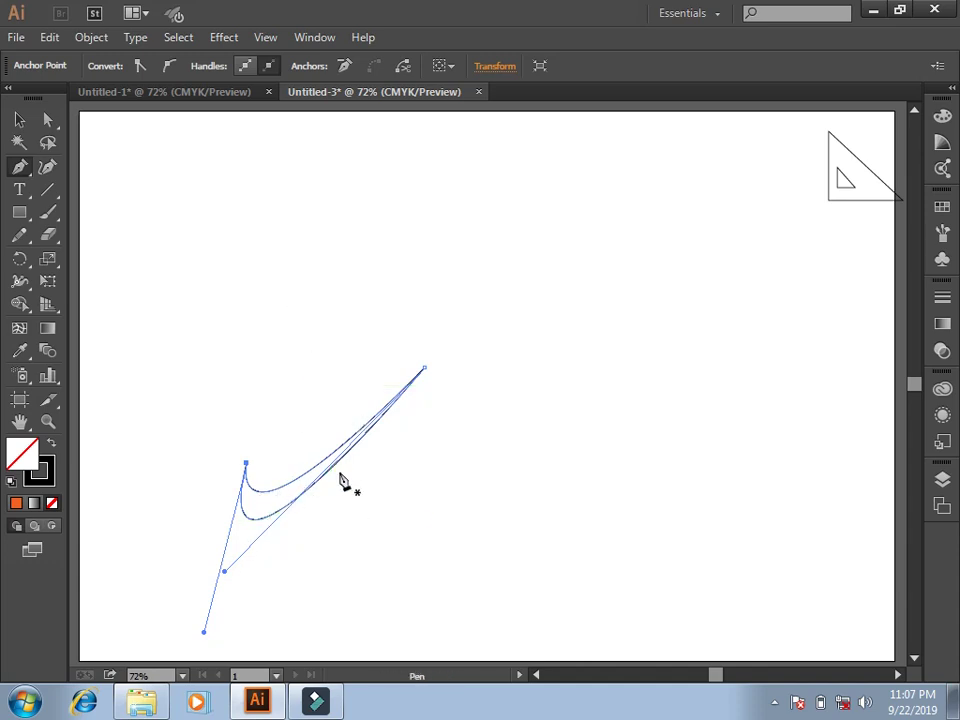
Select the swoosh and drag it toward the artboard centre.
left_click(19, 121)
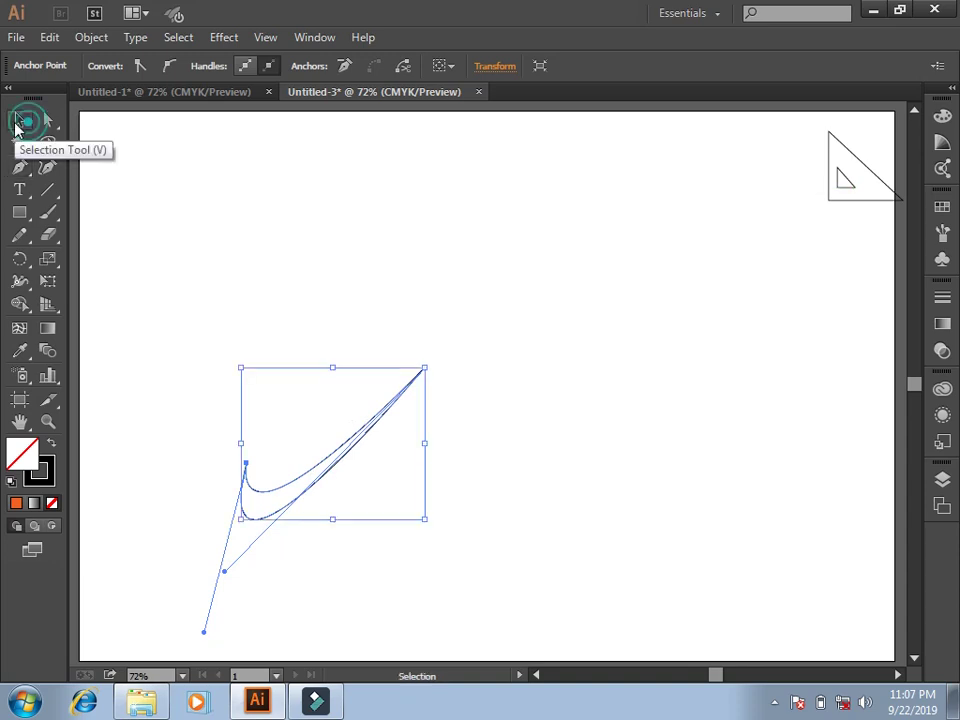
left_click(303, 305)
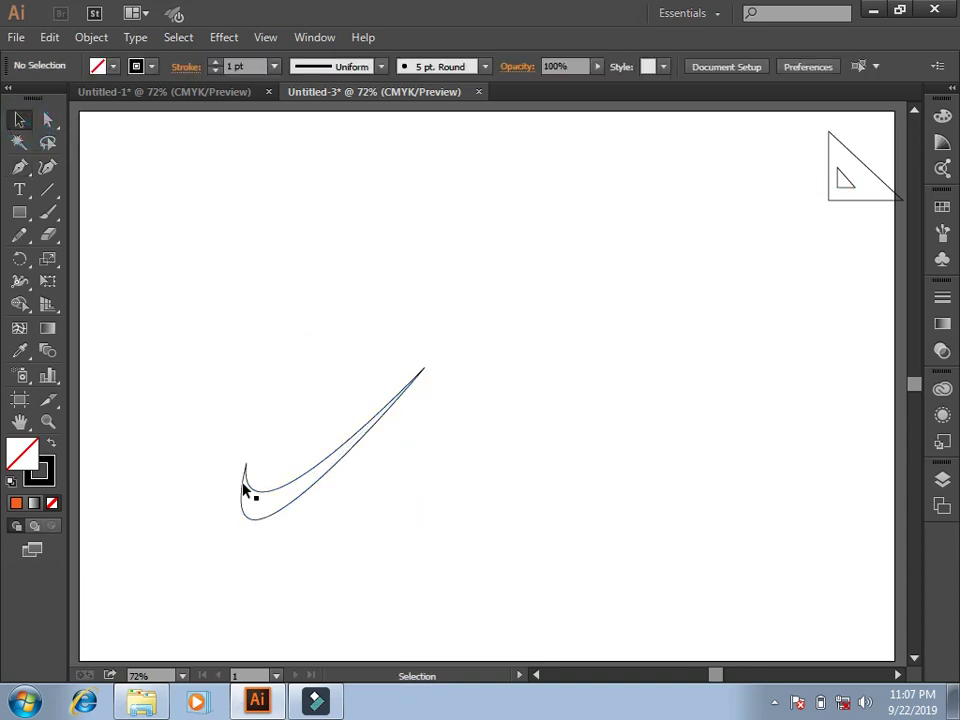
left_click_drag(224, 407, 514, 611)
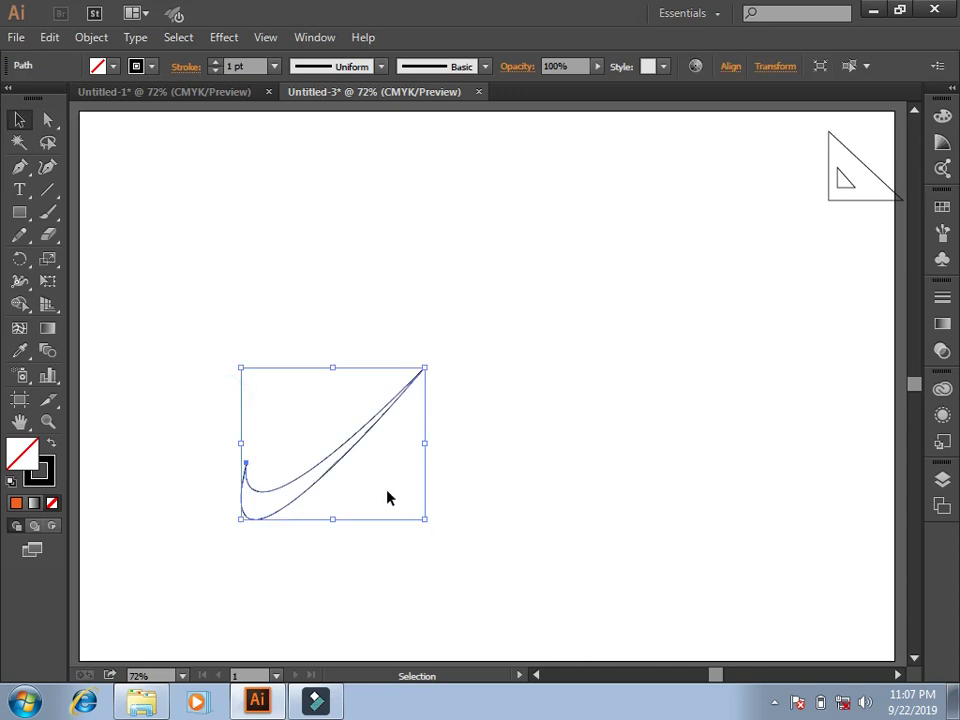
left_click(513, 457)
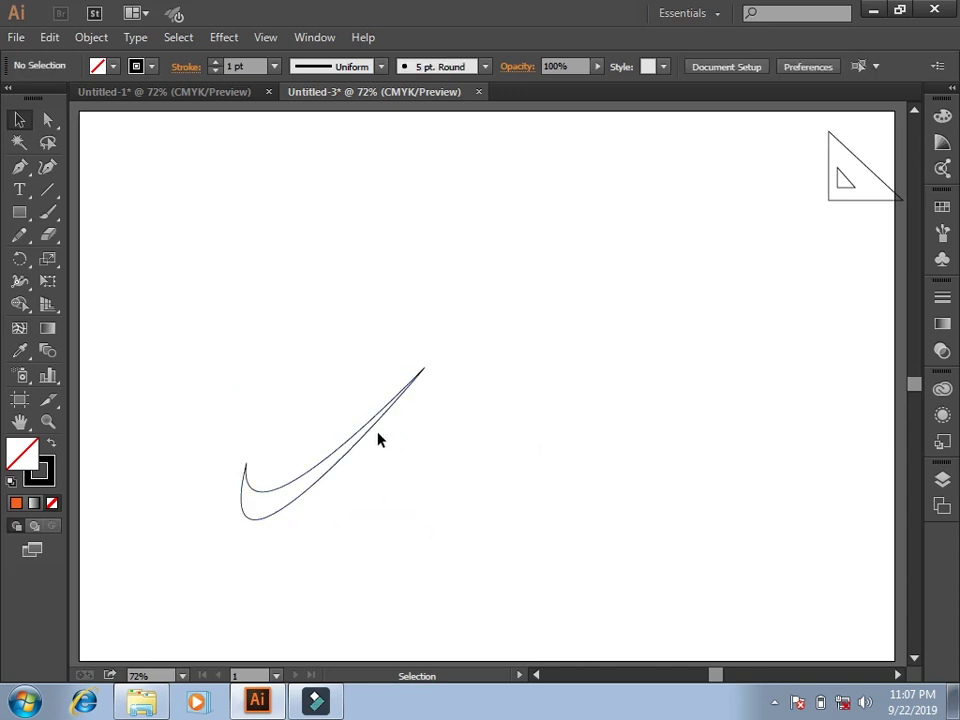
left_click_drag(371, 431, 550, 375)
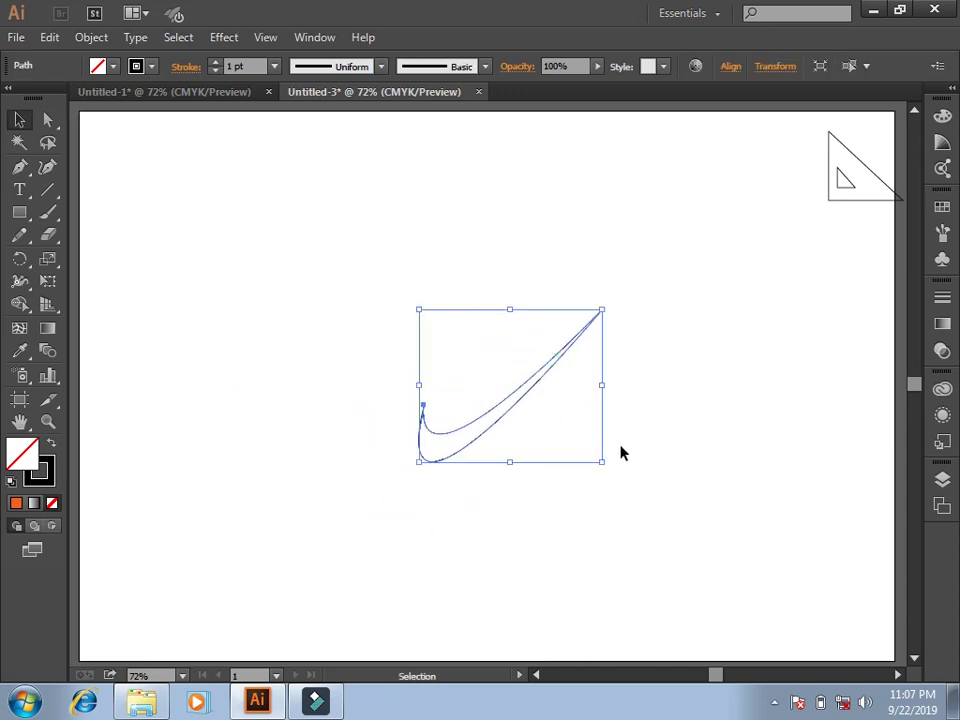
Shrink the swoosh, place it below the set-square, and start a new Pen path upper left.
left_click_drag(601, 463, 535, 405)
left_click_drag(472, 382, 850, 289)
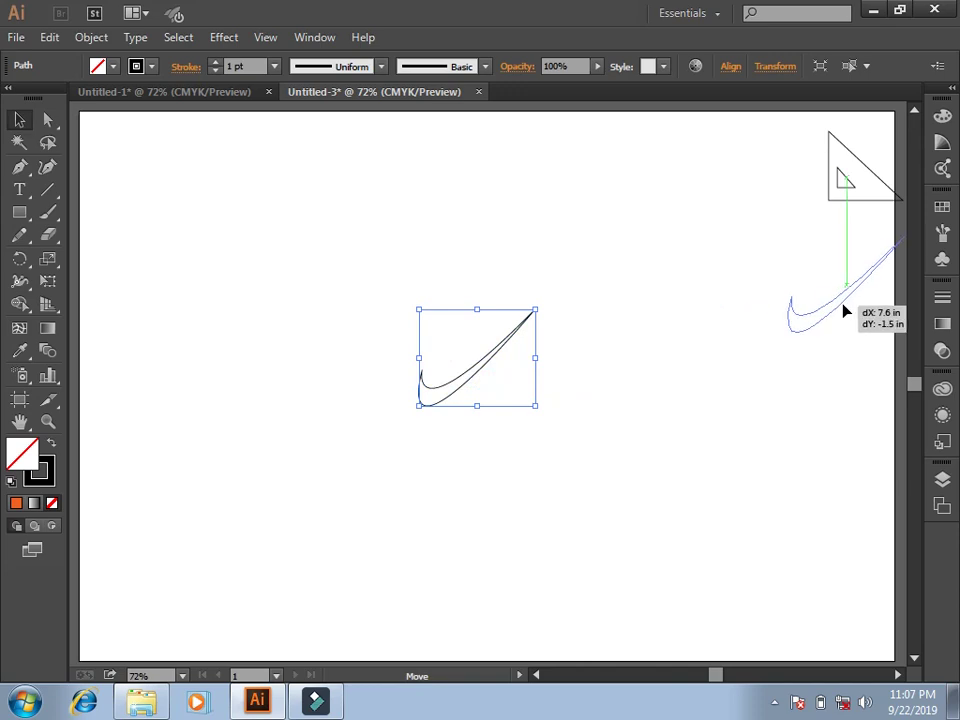
left_click(649, 350)
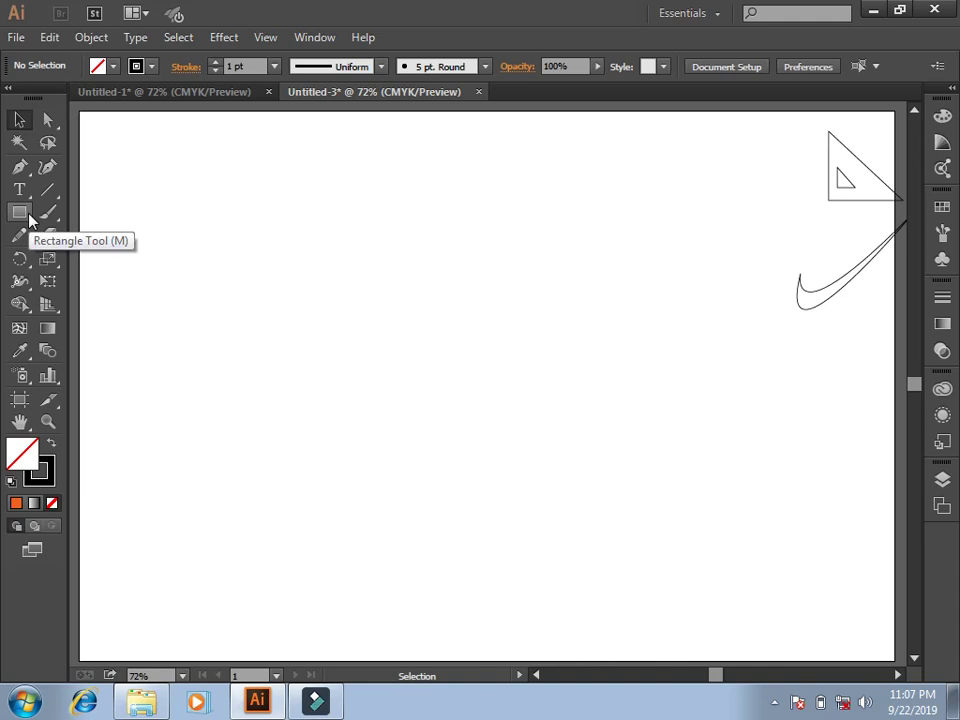
left_click(20, 169)
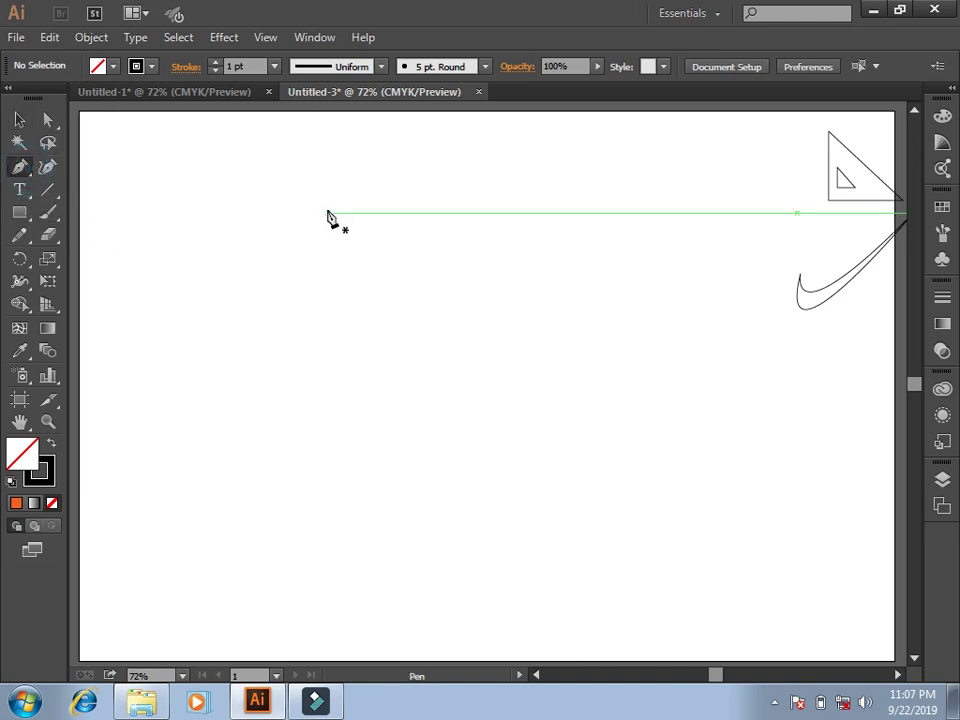
left_click_drag(326, 212, 328, 292)
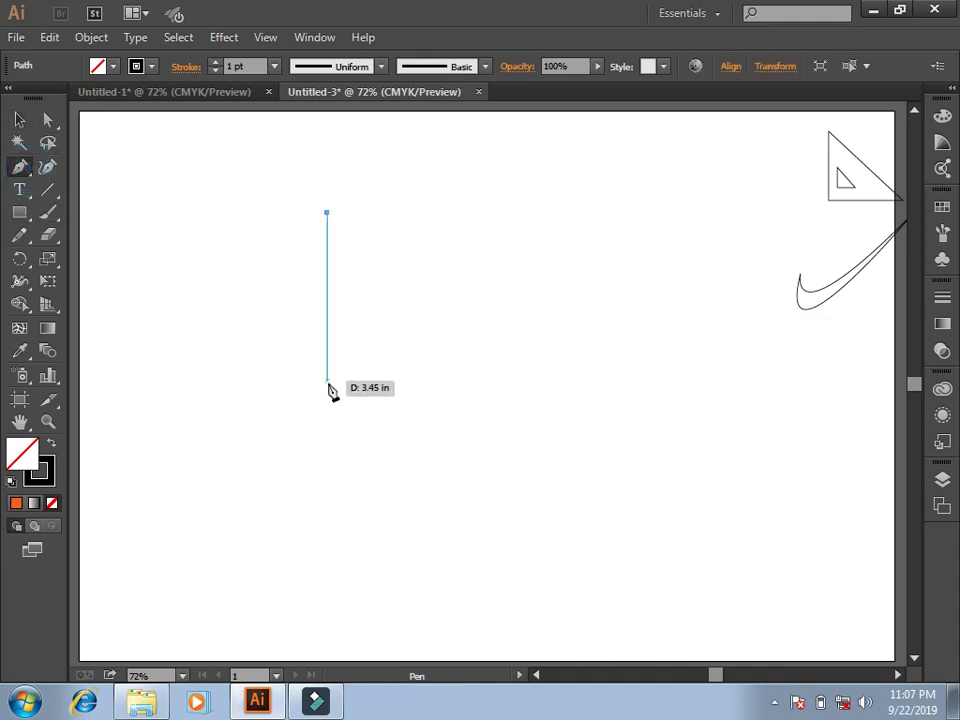
Pen curved and straight segments from the upper left, then undo them back to the starting anchor.
mouse_move(328, 392)
left_mouse_down()
mouse_move(416, 482)
mouse_move(409, 503)
left_mouse_up()
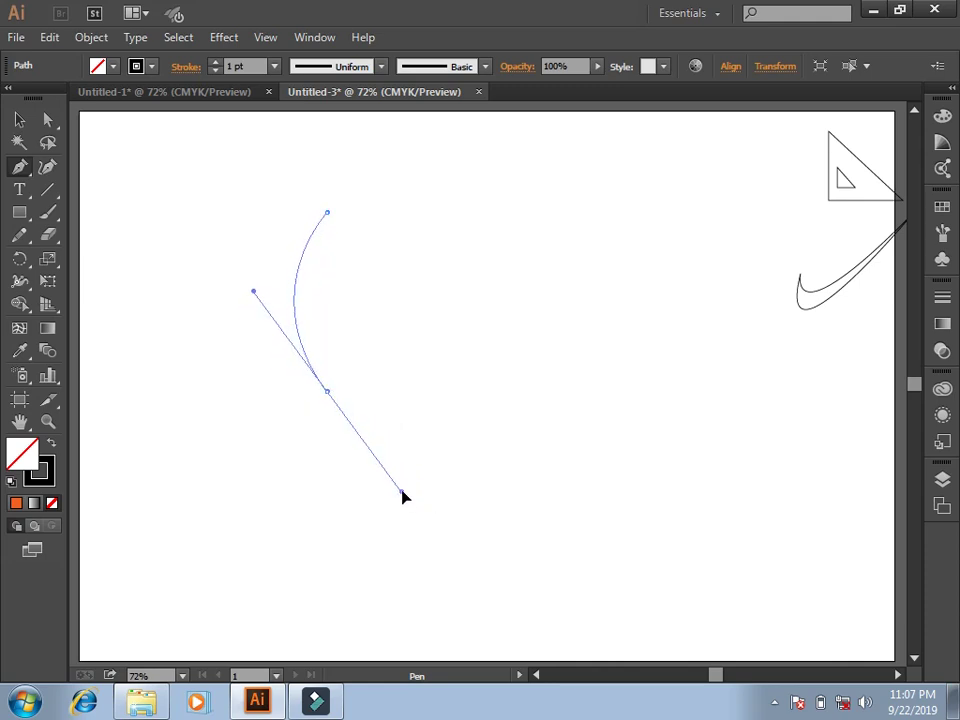
mouse_move(409, 503)
left_mouse_down()
mouse_move(399, 481)
mouse_move(394, 491)
left_mouse_up()
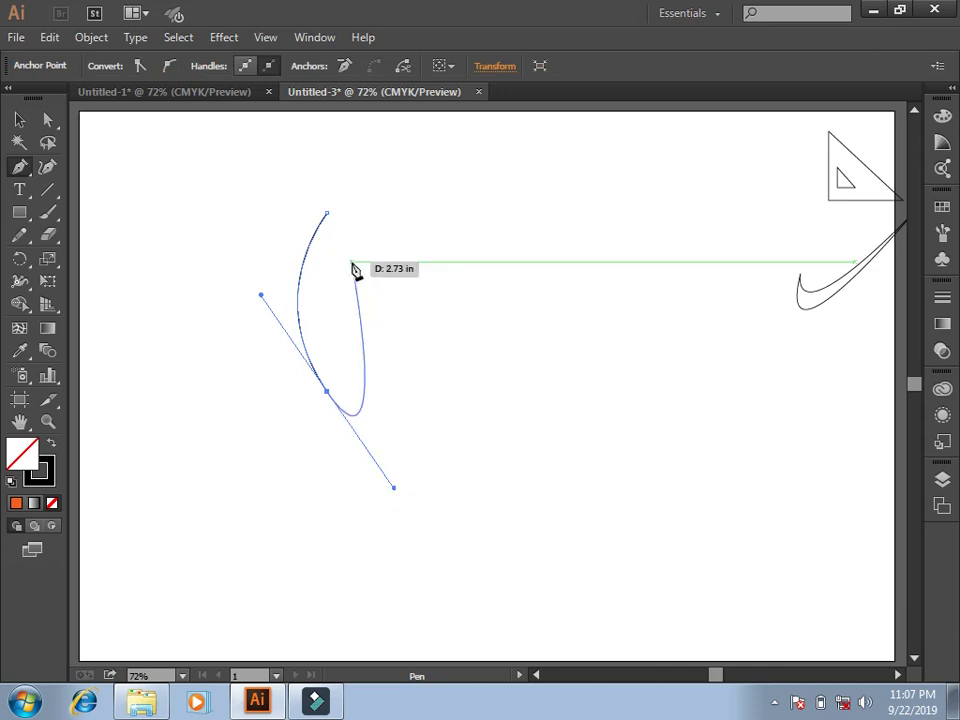
mouse_move(328, 213)
left_mouse_down()
mouse_move(361, 220)
mouse_move(394, 259)
mouse_move(377, 356)
mouse_move(330, 214)
mouse_move(356, 197)
mouse_move(435, 231)
mouse_move(469, 330)
mouse_move(465, 281)
mouse_move(306, 212)
mouse_move(240, 279)
mouse_move(242, 332)
mouse_move(326, 226)
mouse_move(246, 356)
mouse_move(236, 347)
left_mouse_up()
key("ctrl+z")
left_click(326, 391)
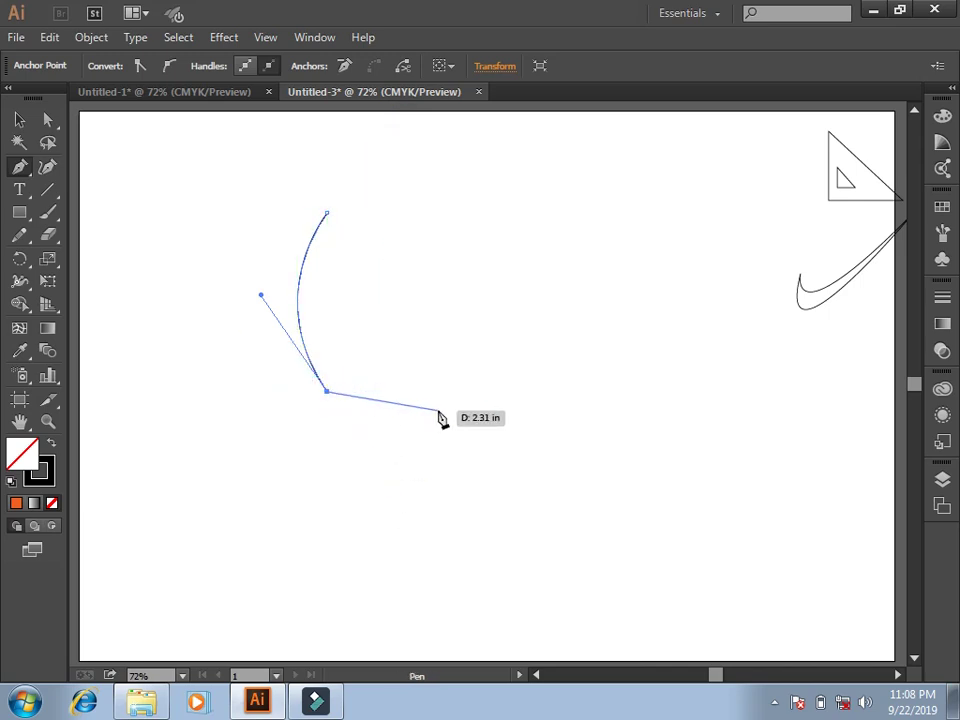
left_click(326, 591)
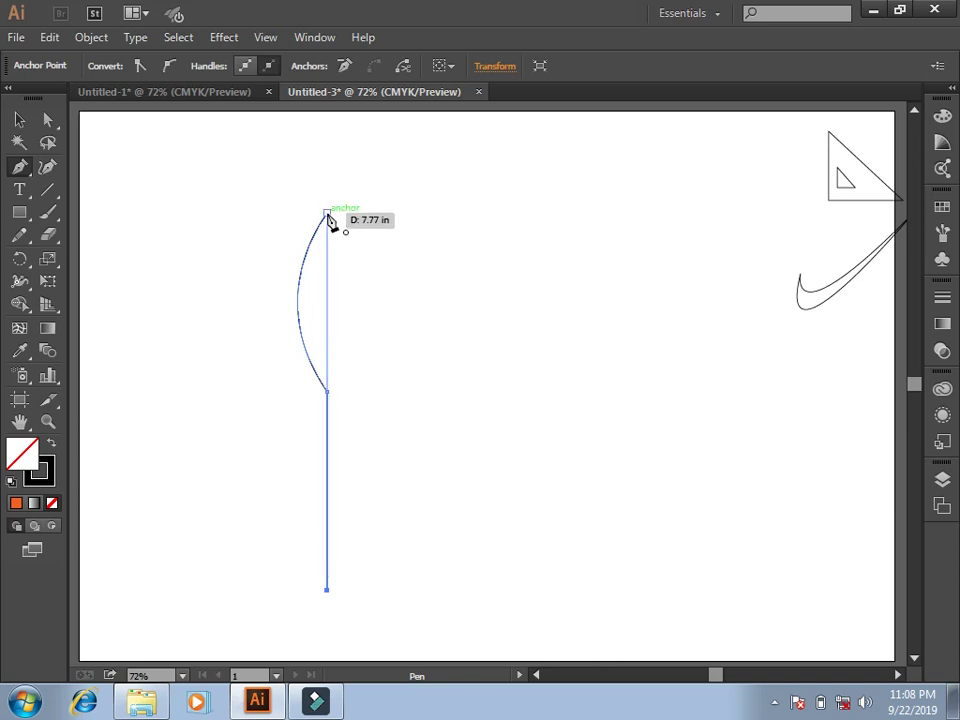
key("ctrl+z")
Undo the last stray anchor and open the View menu.
key("ctrl+z")
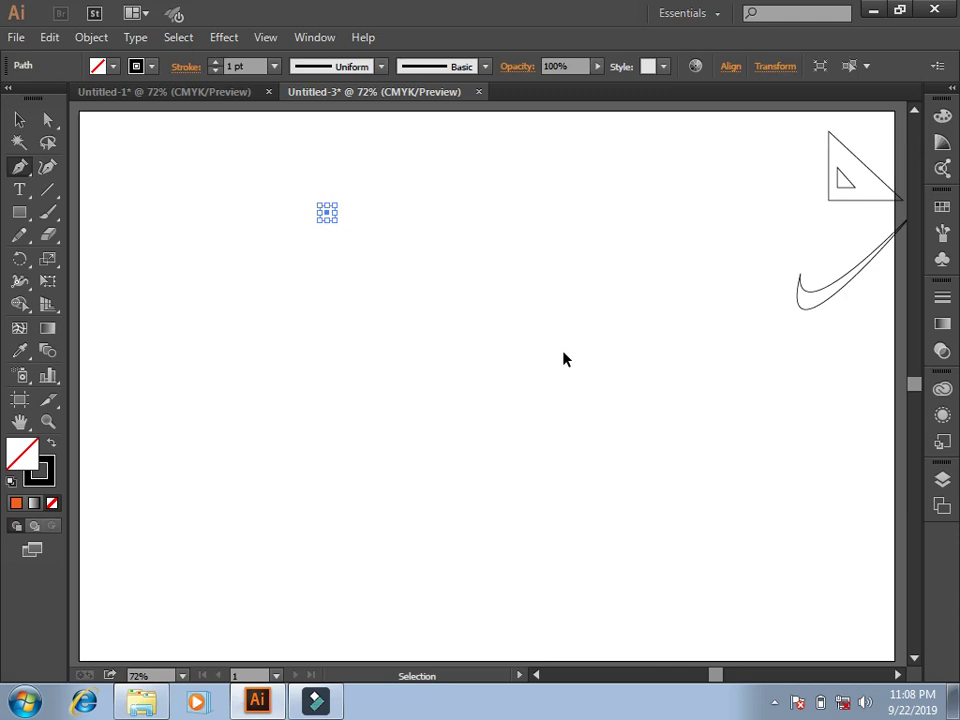
key("ctrl+z")
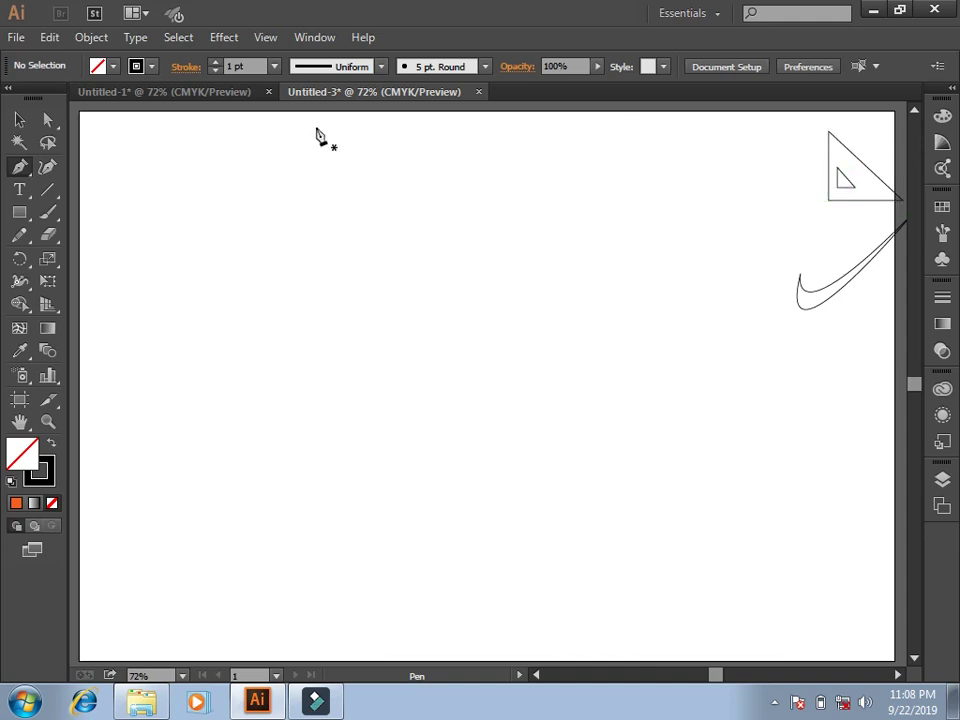
left_click(266, 38)
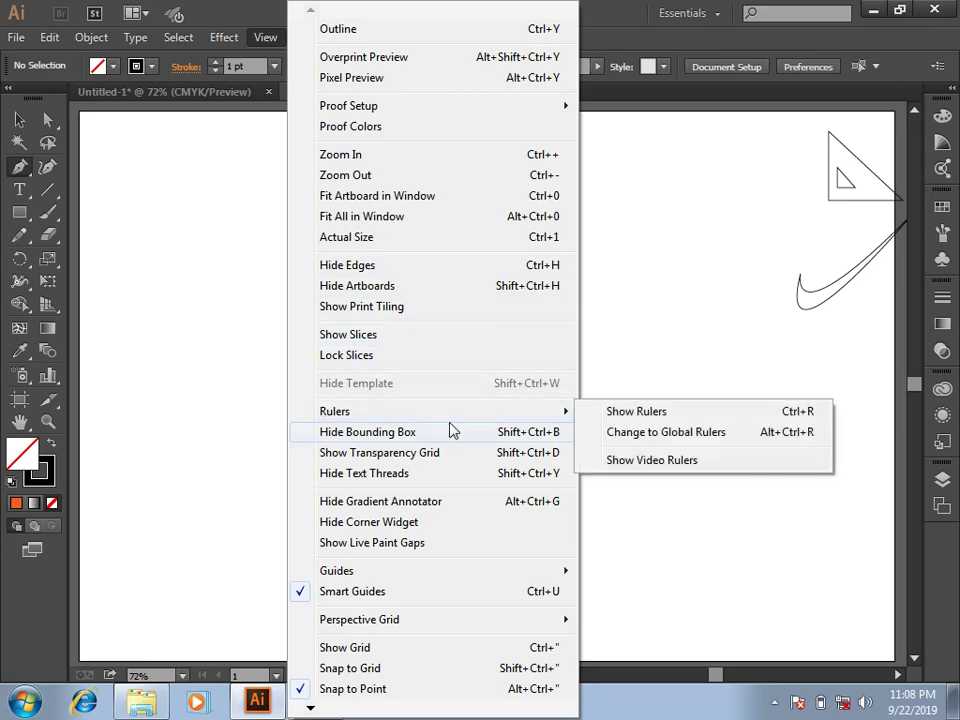
mouse_move(335, 411)
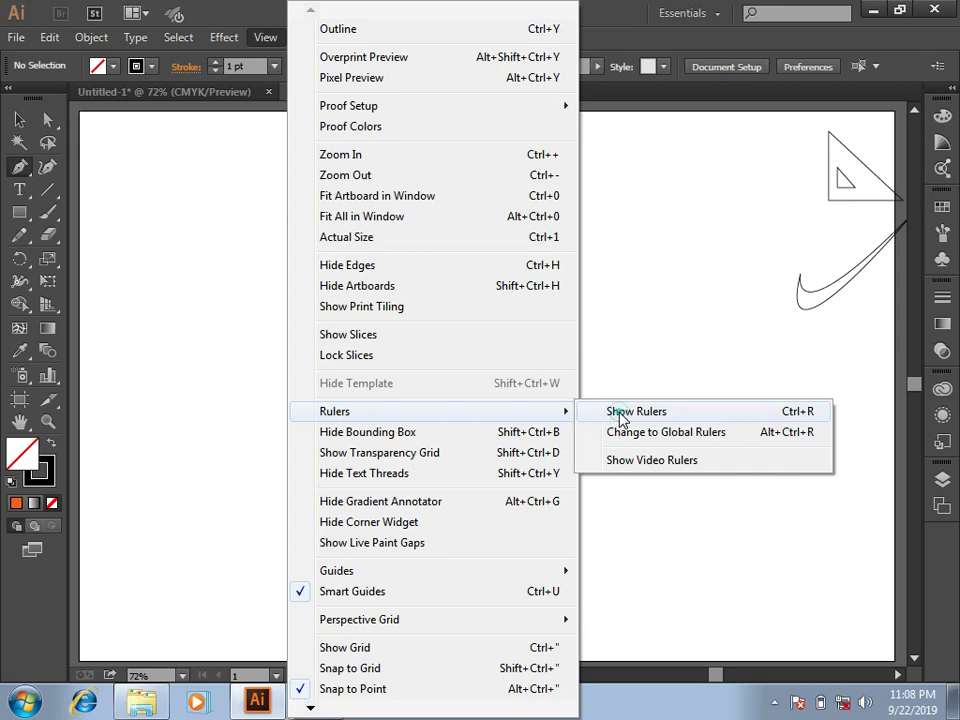
Show rulers and drag out a horizontal guide near the top and a vertical guide on the artboard.
left_click(621, 414)
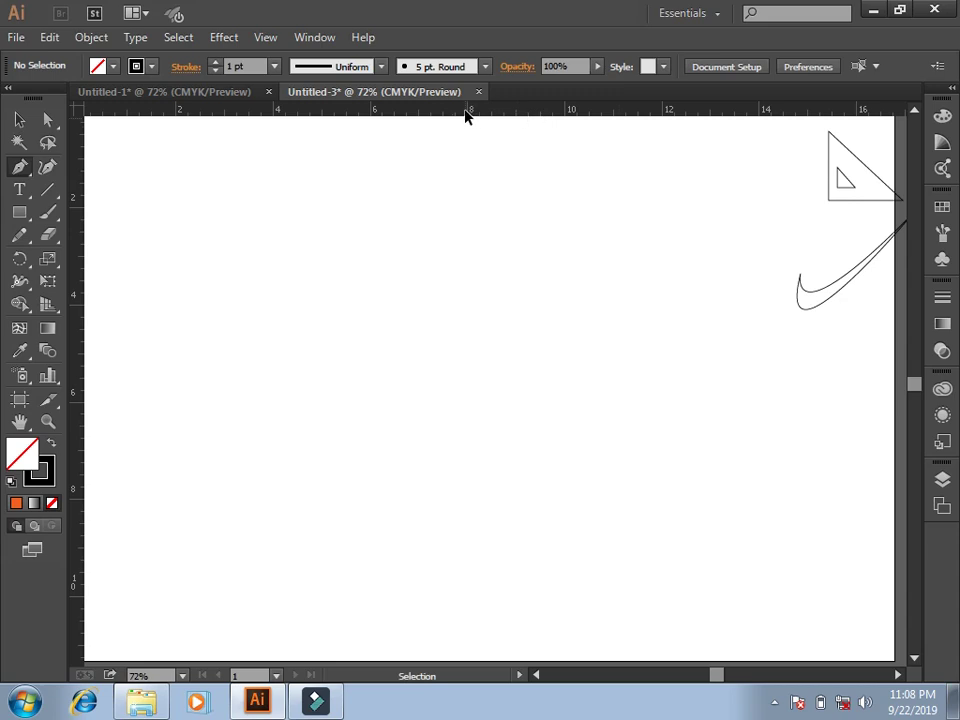
left_click_drag(323, 117, 100, 135)
mouse_move(80, 312)
left_mouse_down()
mouse_move(277, 312)
mouse_move(315, 324)
mouse_move(418, 317)
left_mouse_up()
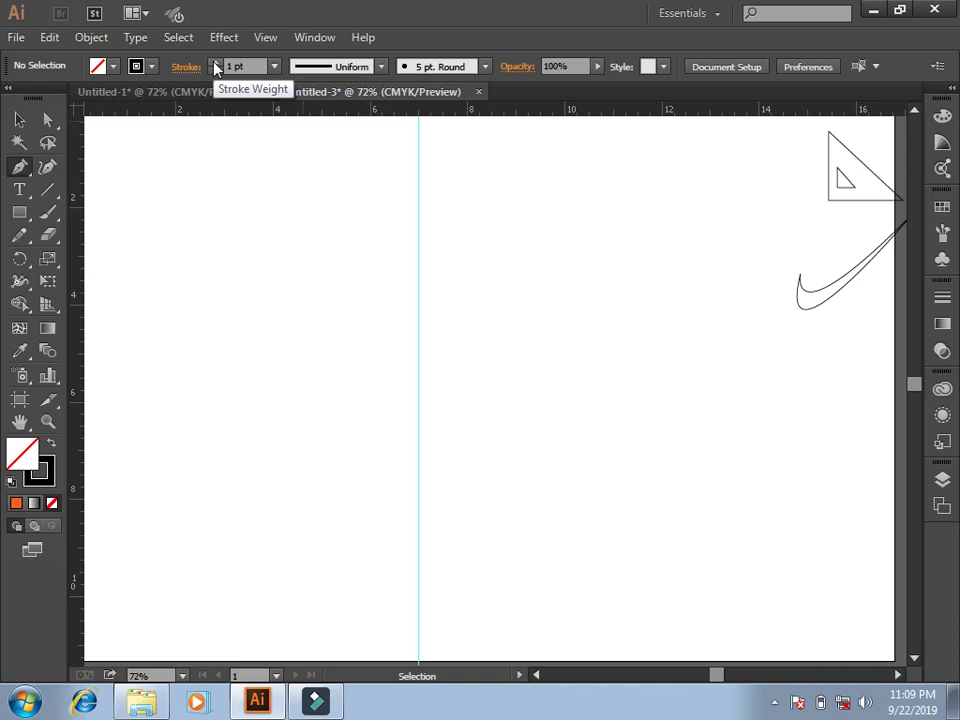
Set stroke weight to 2 pt and pen a half-heart from the guide, around the lobe, to a guide tip.
left_click(274, 66)
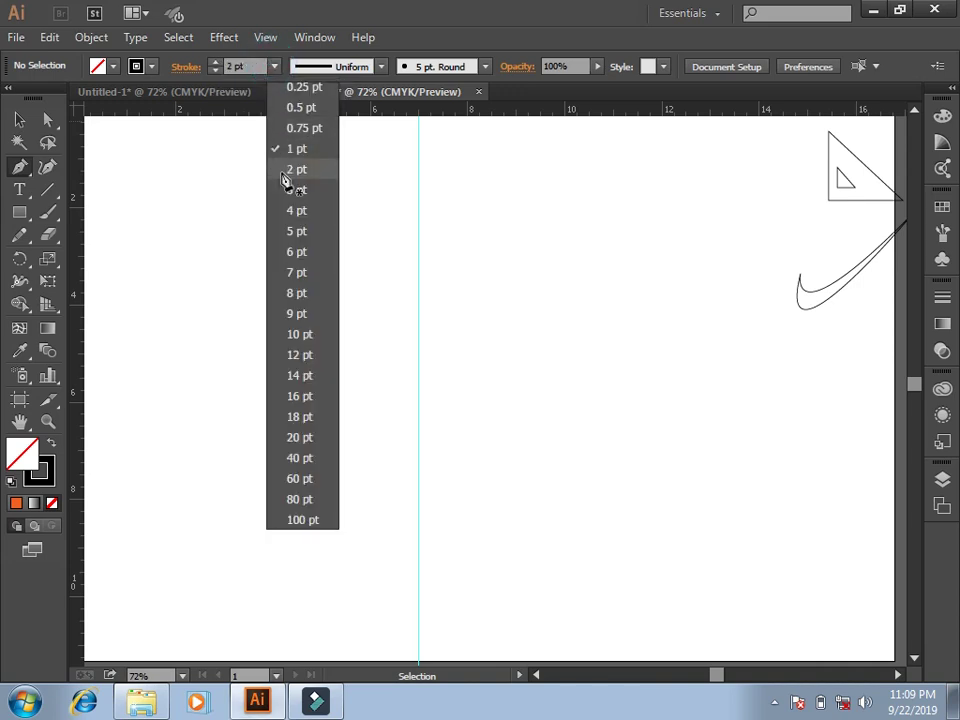
left_click(286, 172)
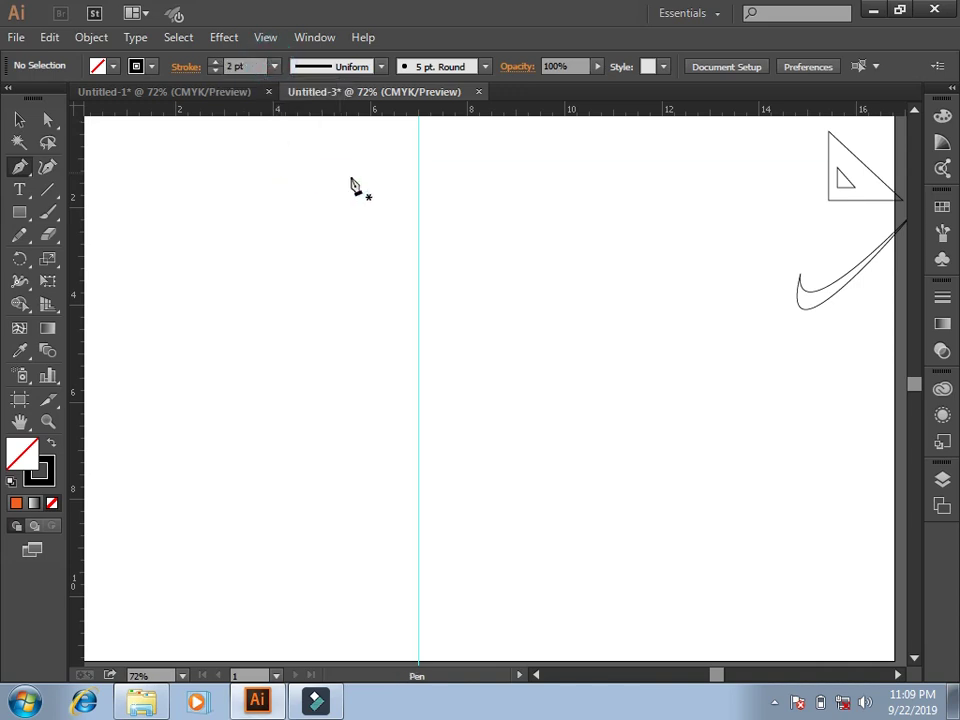
left_click(418, 245)
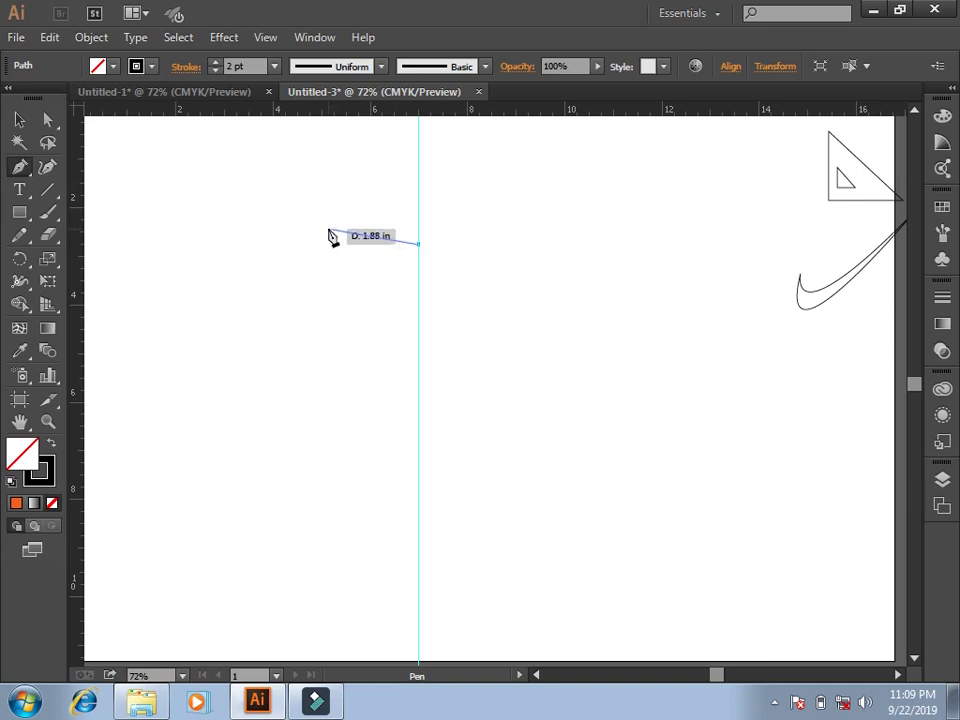
mouse_move(328, 229)
left_mouse_down()
mouse_move(290, 317)
mouse_move(289, 303)
left_mouse_up()
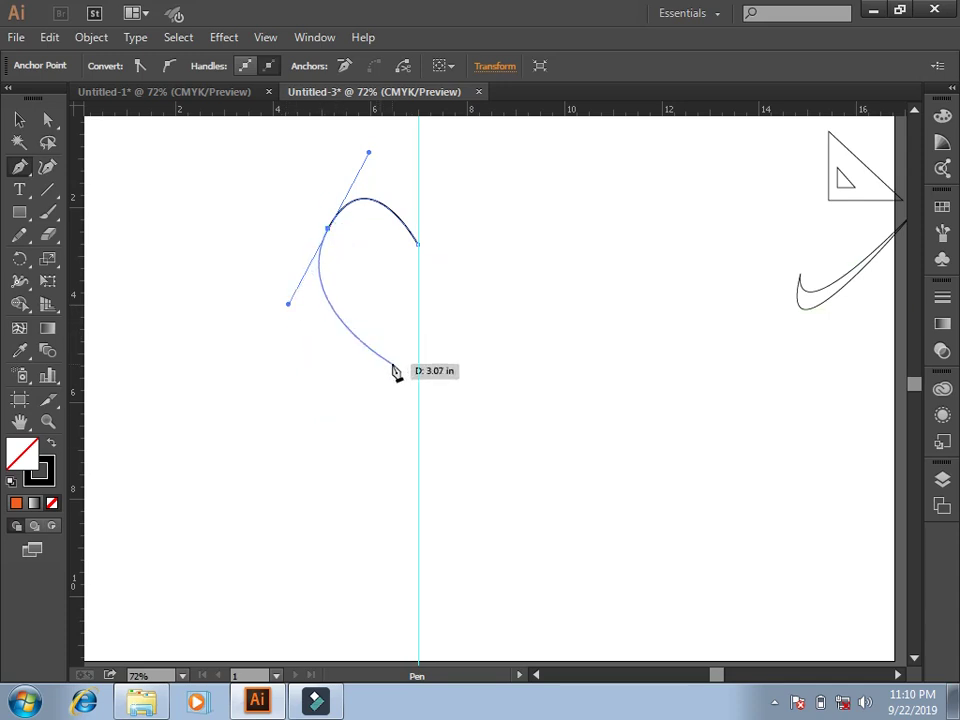
left_click_drag(418, 388, 418, 398)
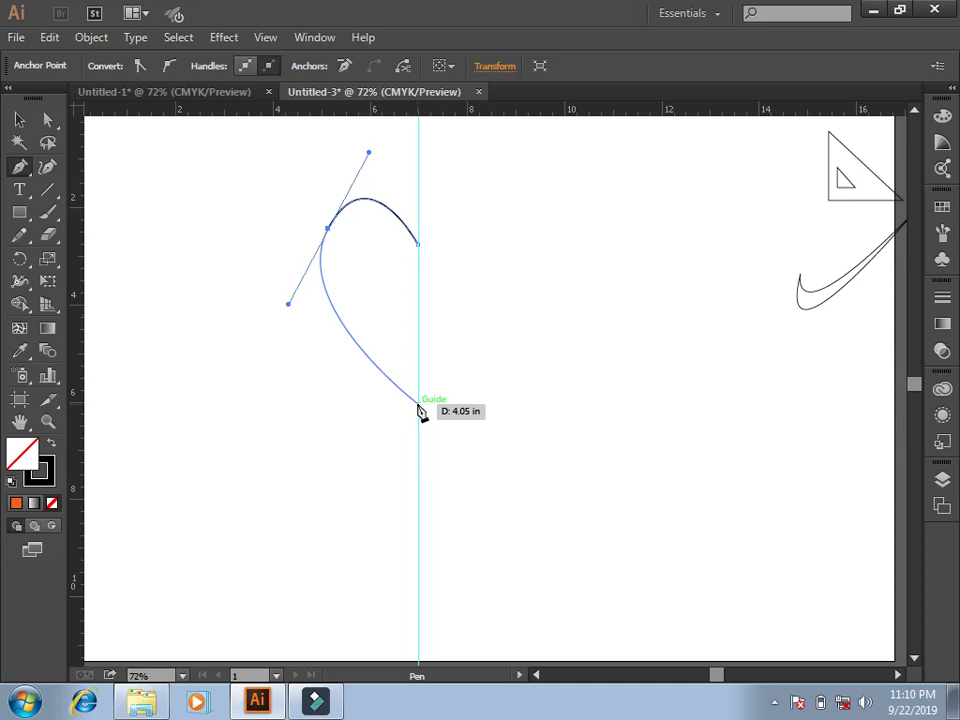
left_click(418, 405)
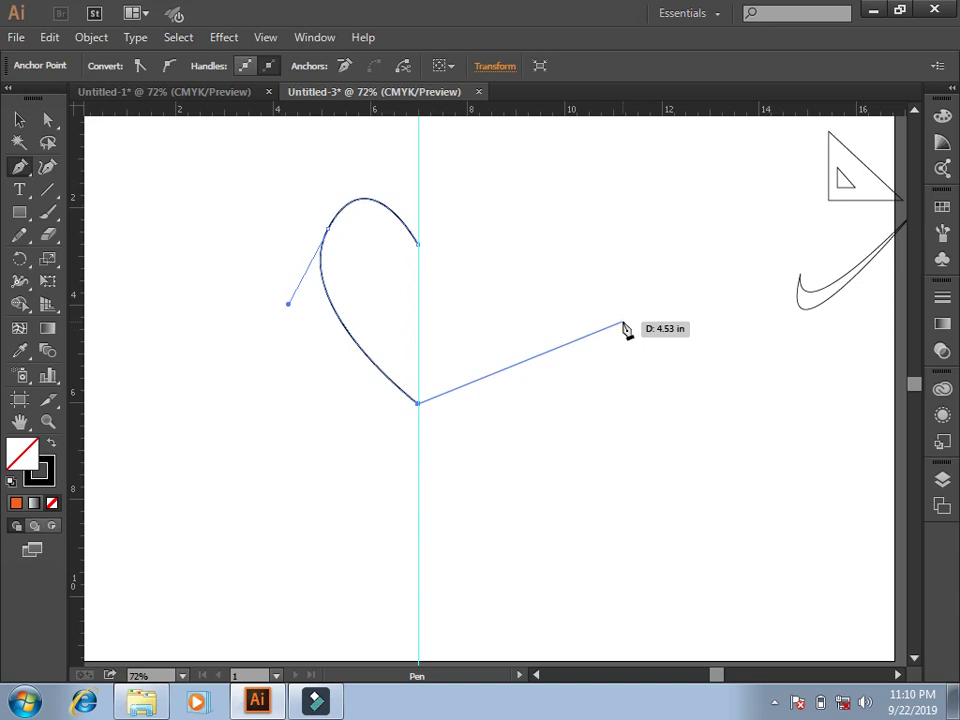
End the open half-heart path, then select and deselect it with the Selection tool.
key("Escape")
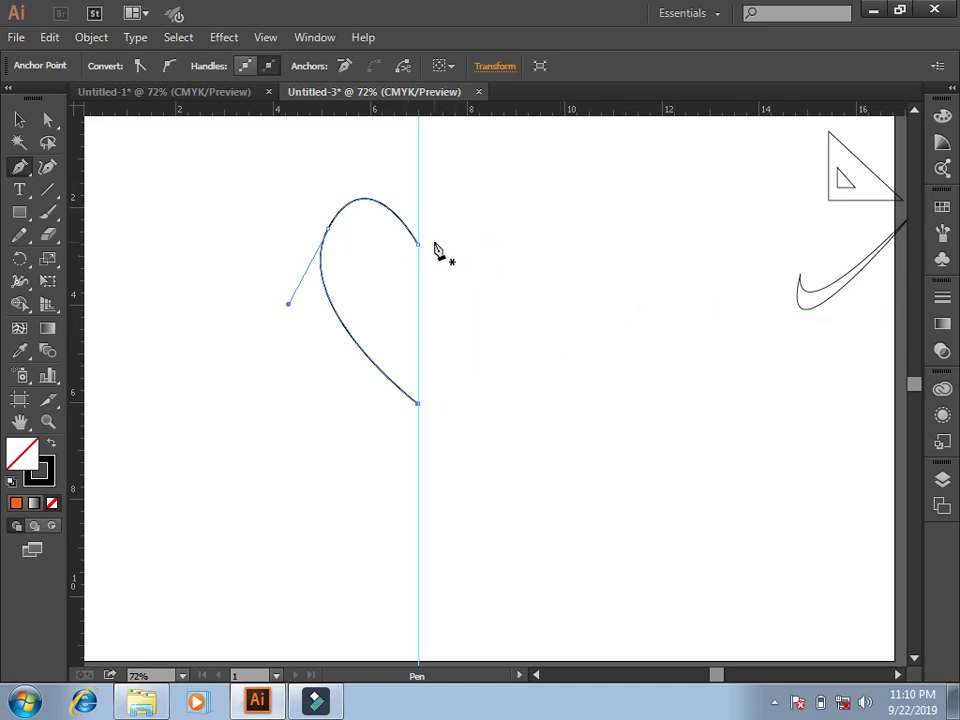
left_click(20, 121)
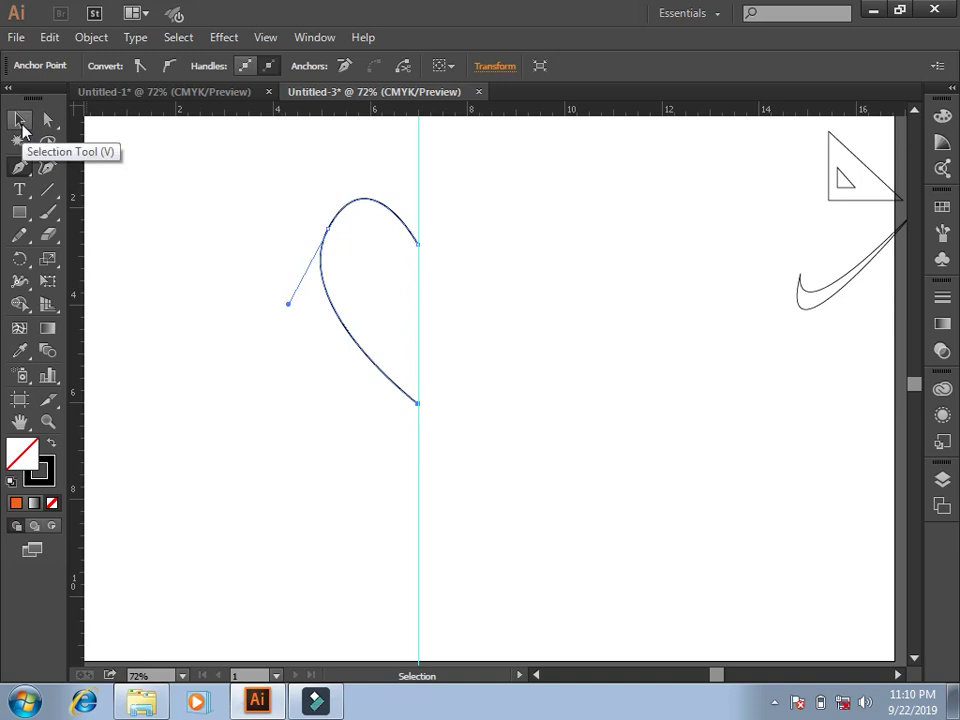
left_click(22, 130)
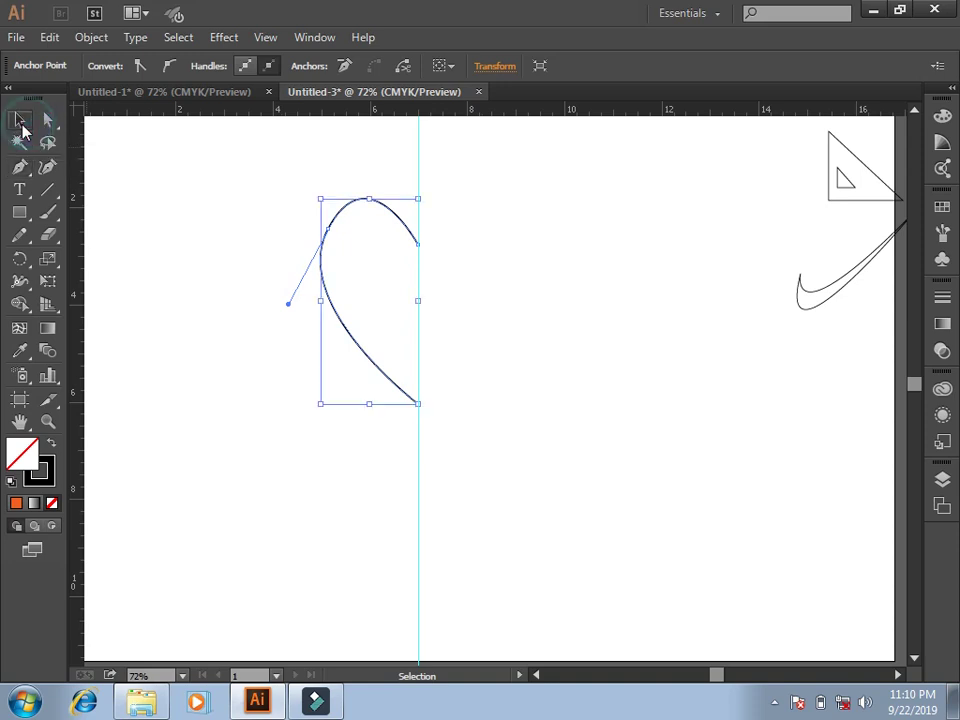
left_click(151, 168)
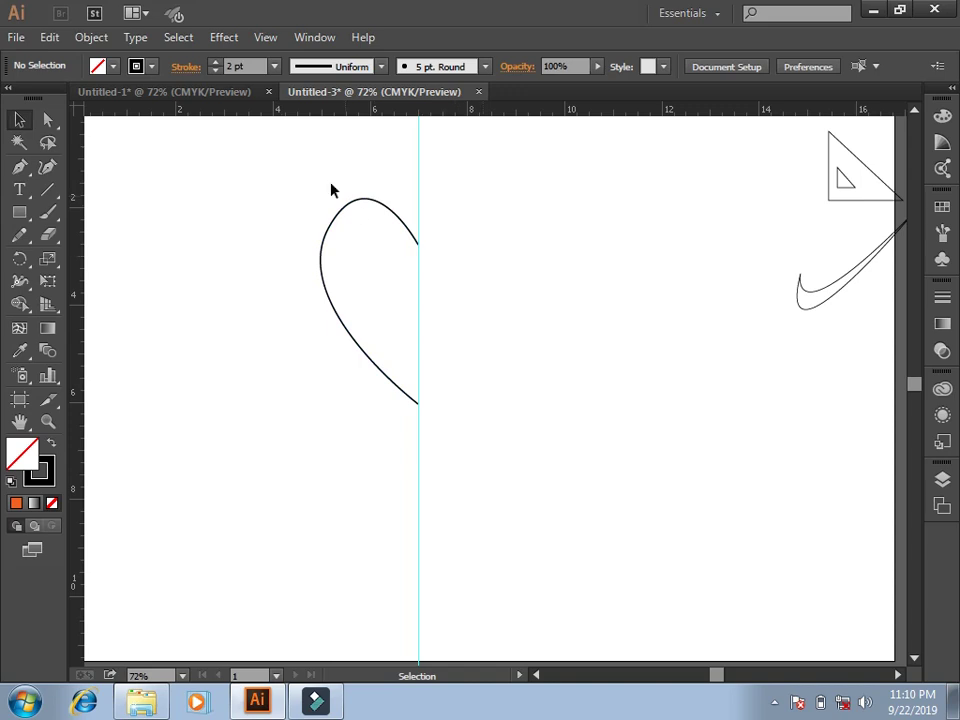
Marquee-select and delete the first half-heart curve.
left_click_drag(321, 180, 452, 428)
key("Delete")
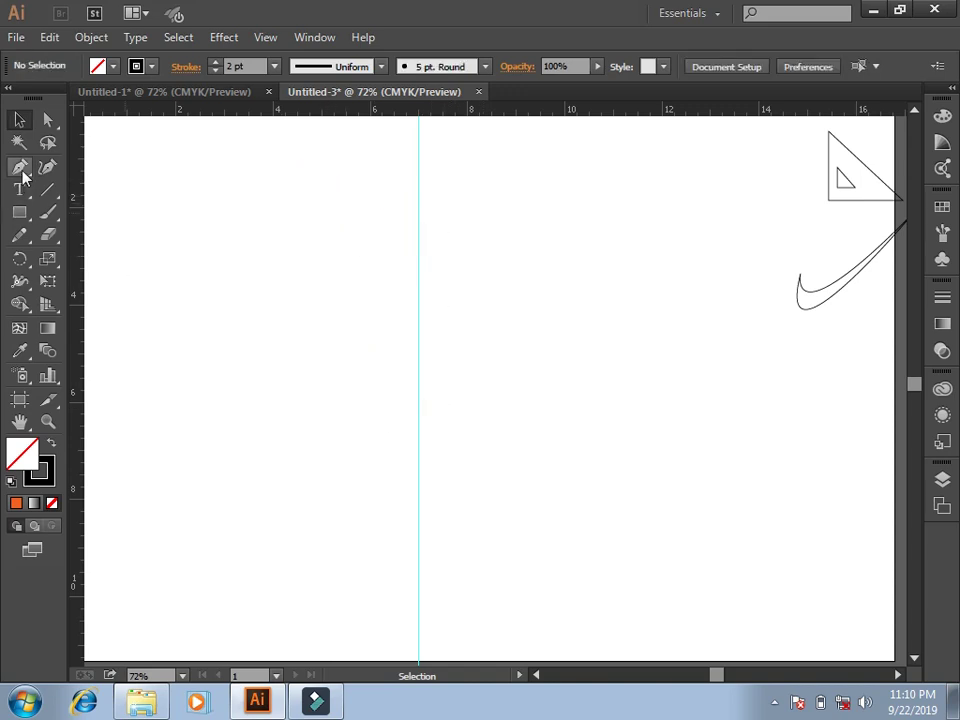
left_click(19, 167)
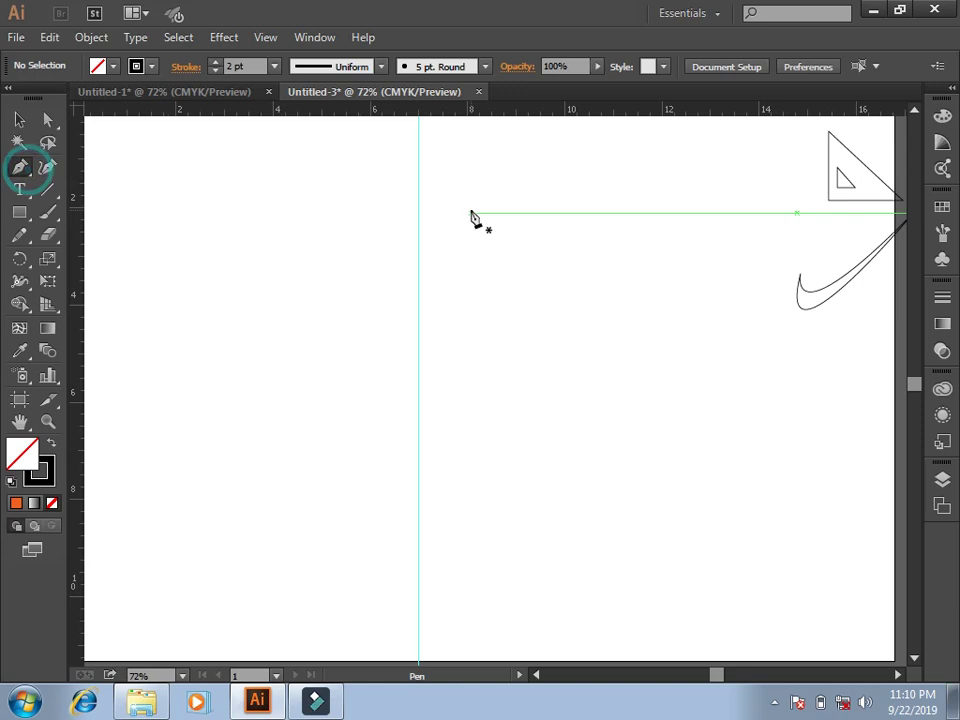
Redraw the left half-heart from the guide, through a rounded lobe, to a tip on the guide, then select it.
left_click(418, 247)
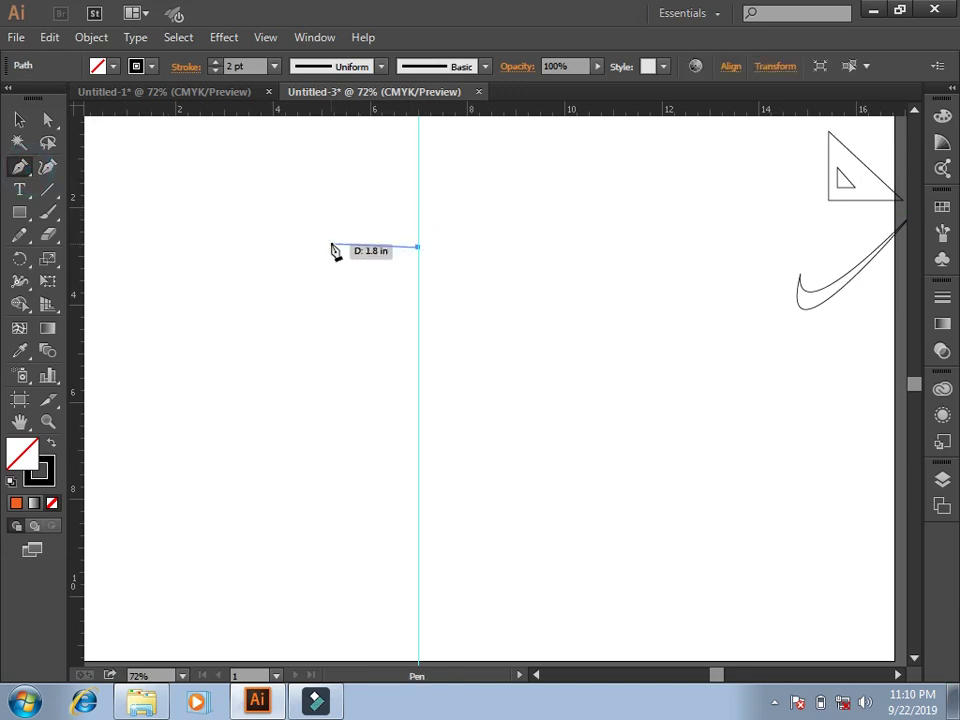
left_click_drag(331, 235, 306, 291)
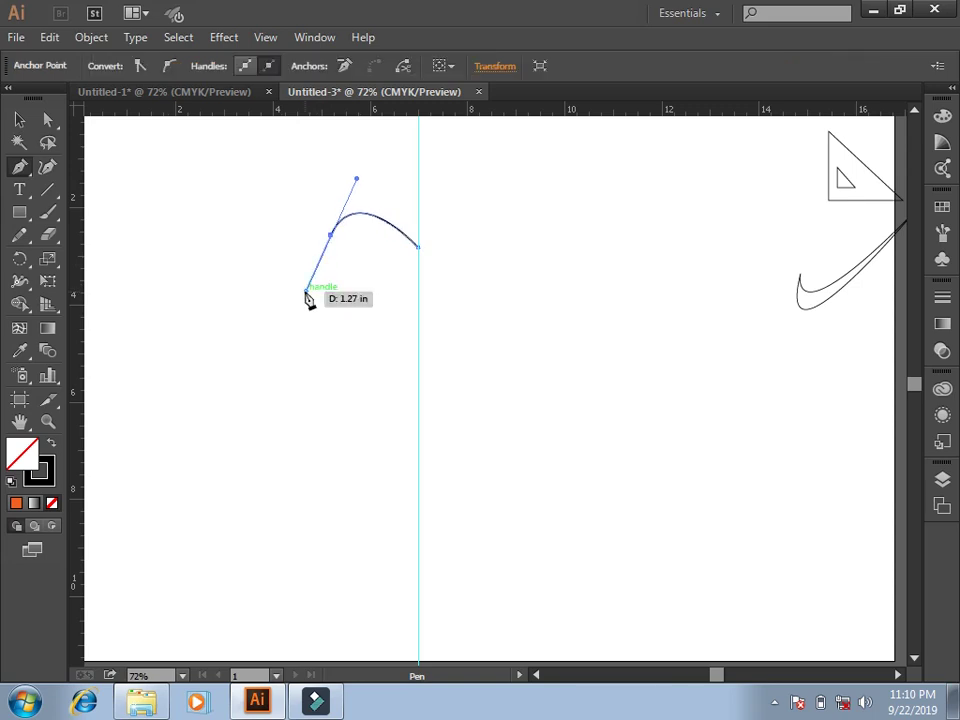
left_click(419, 407)
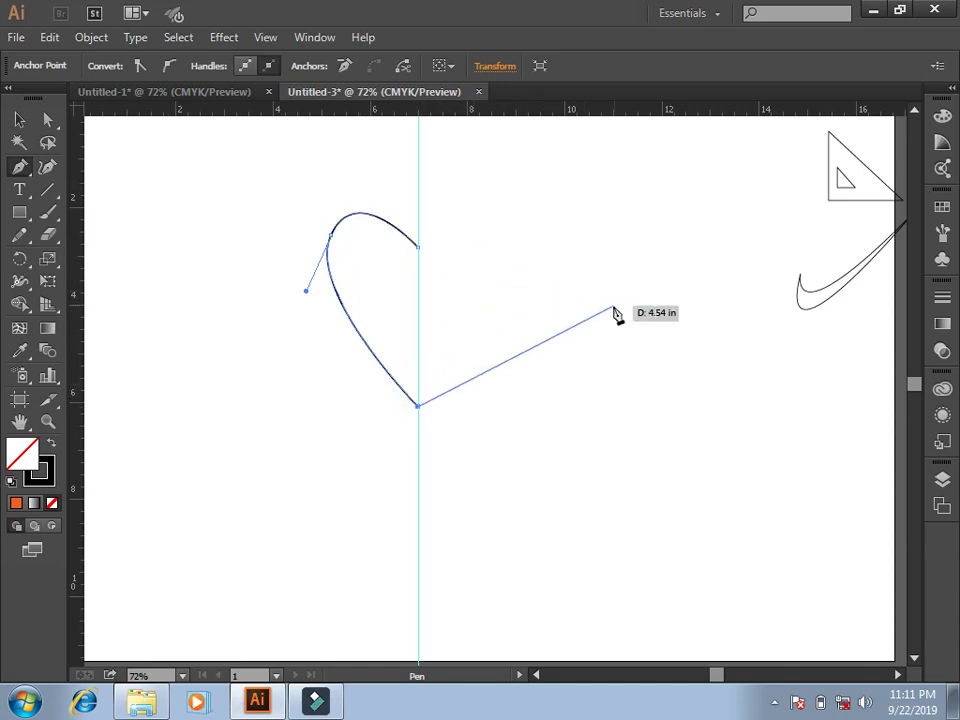
key("Escape")
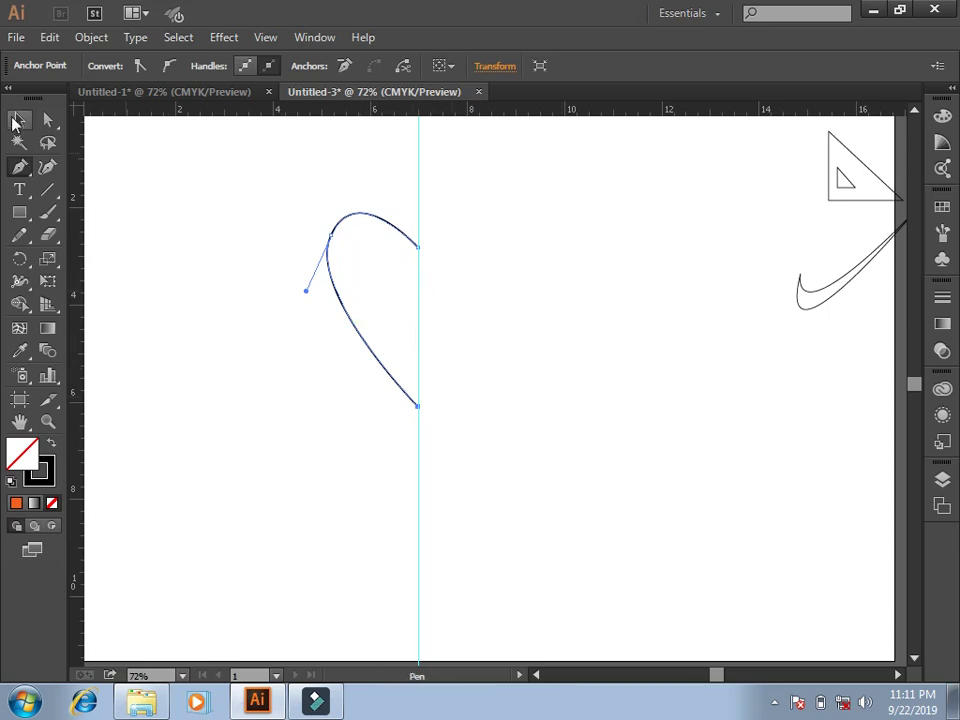
left_click(17, 120)
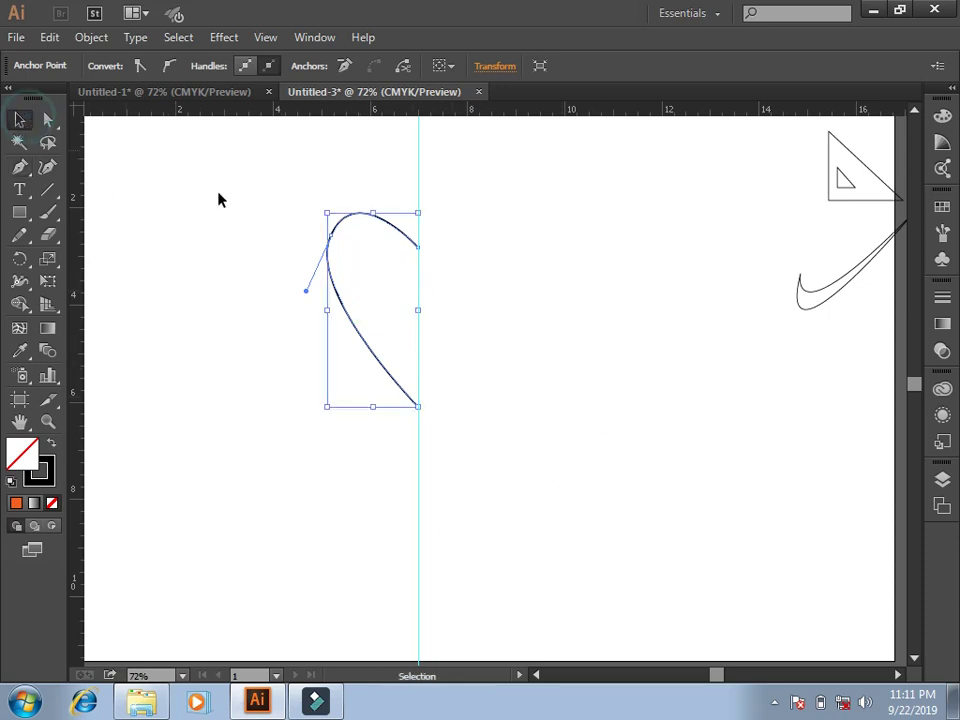
left_click(256, 288)
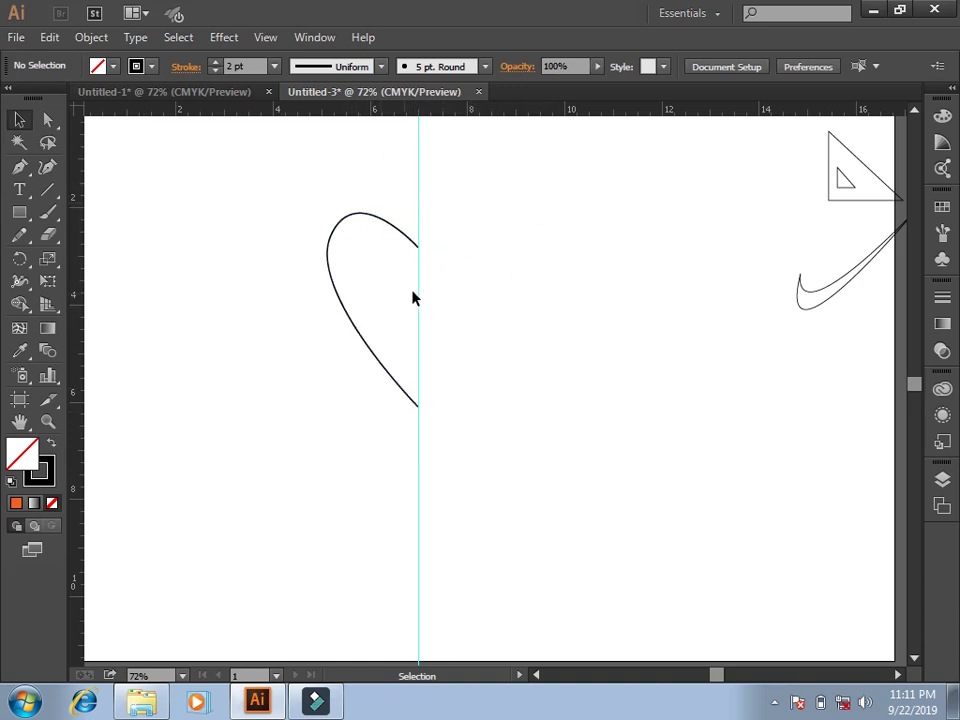
left_click_drag(304, 167, 540, 568)
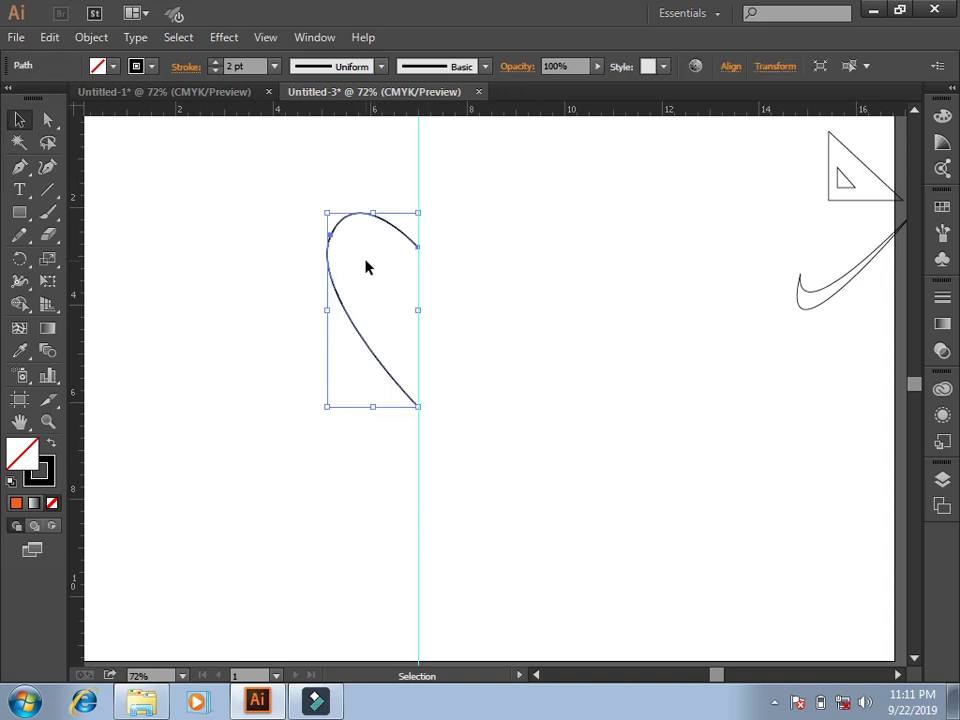
Reflect the half-heart across the vertical axis with Preview on, creating a copy.
right_click(366, 266)
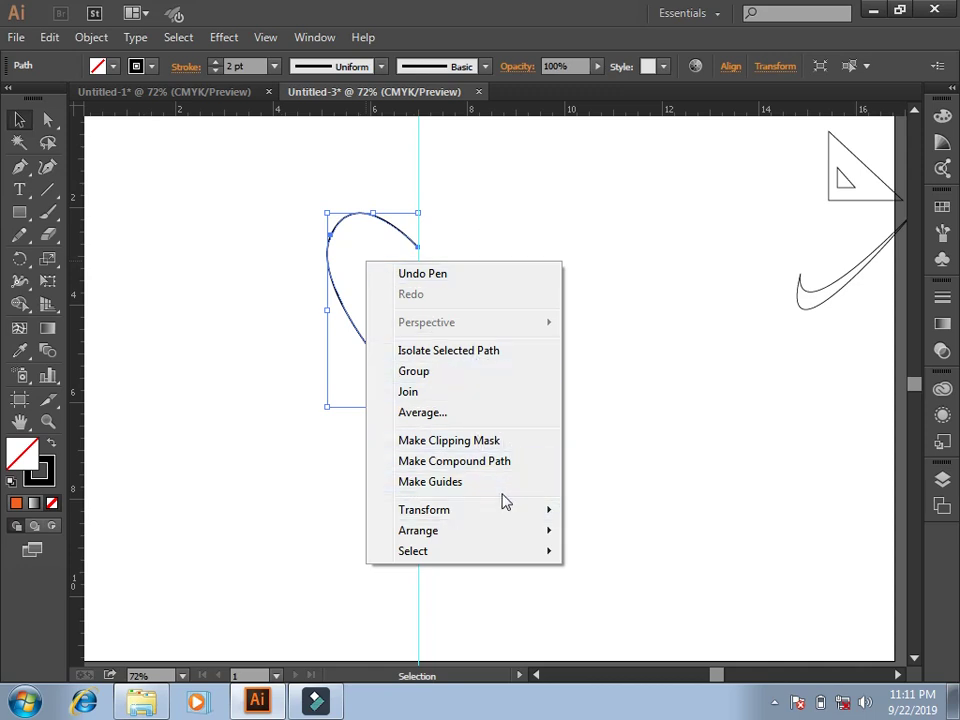
mouse_move(424, 510)
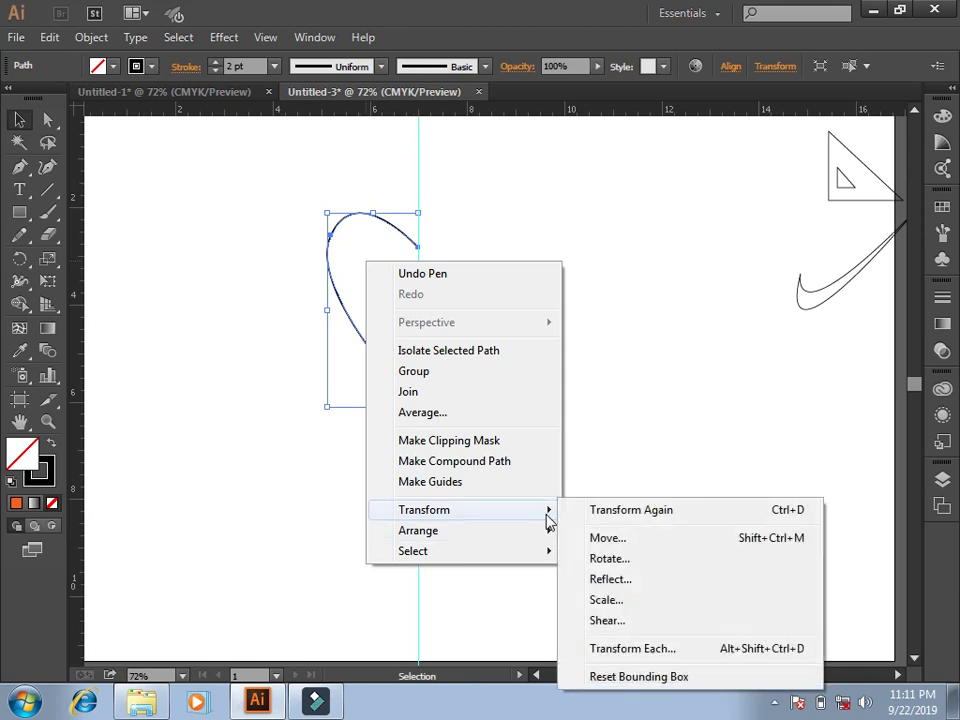
left_click(612, 580)
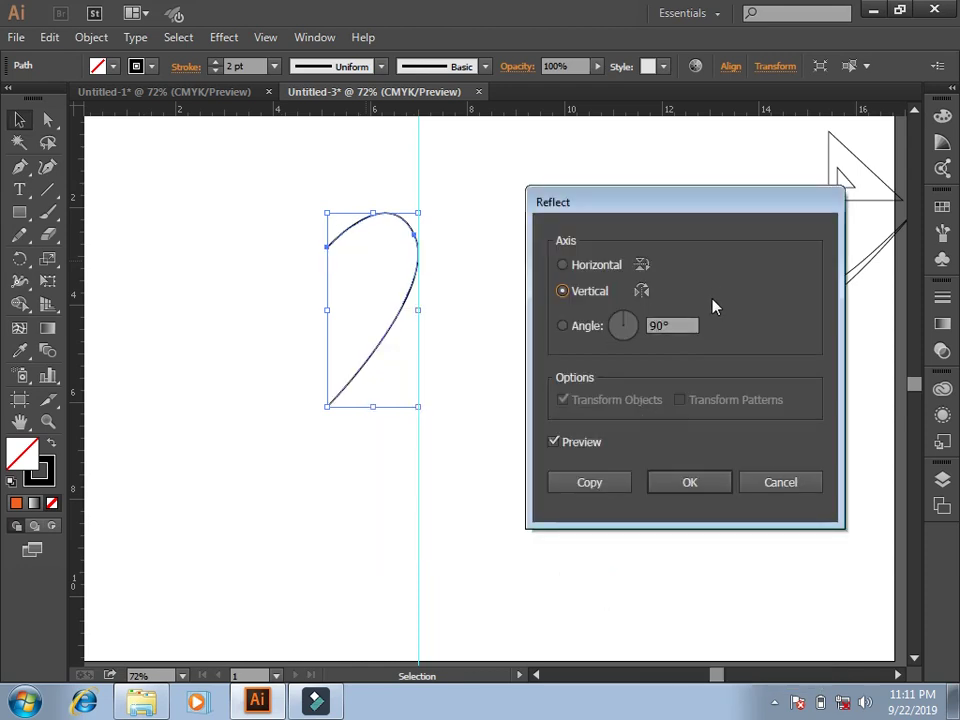
left_click(592, 443)
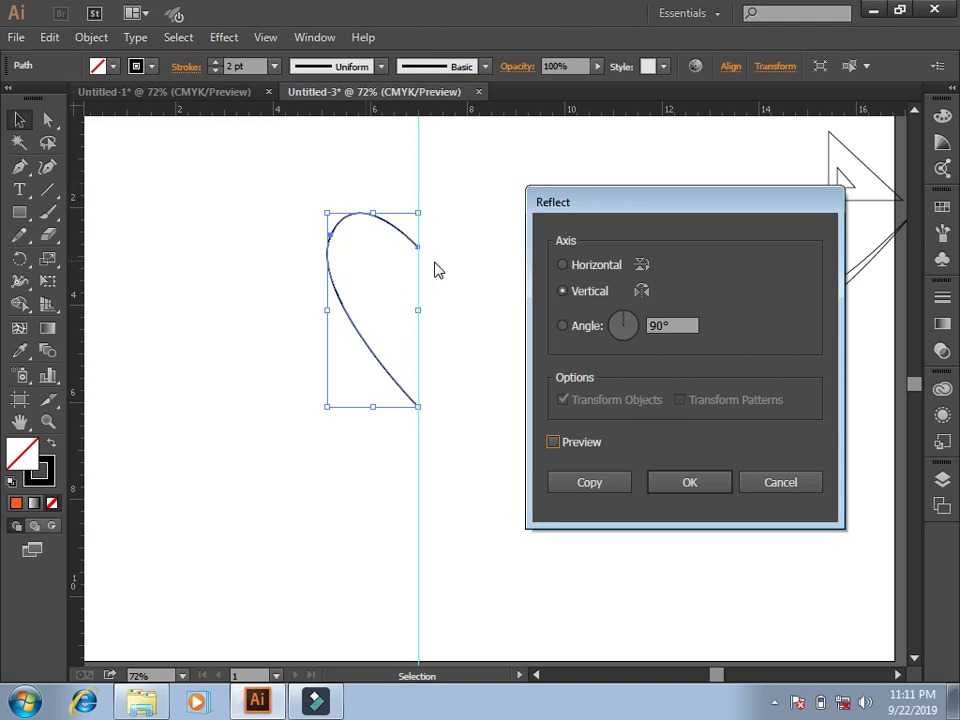
left_click(578, 443)
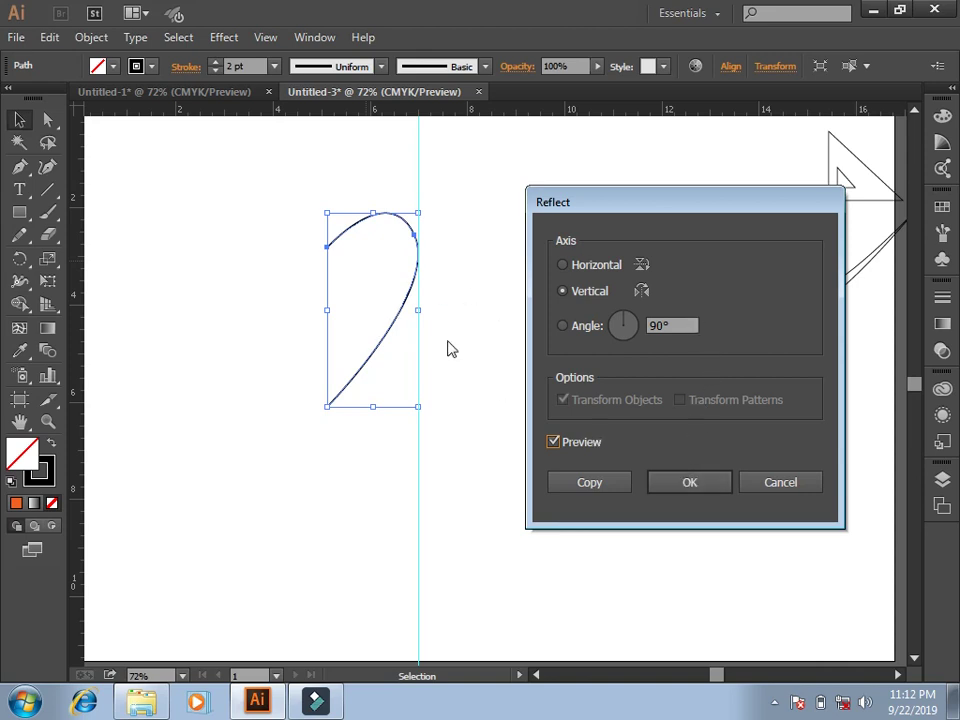
left_click(587, 484)
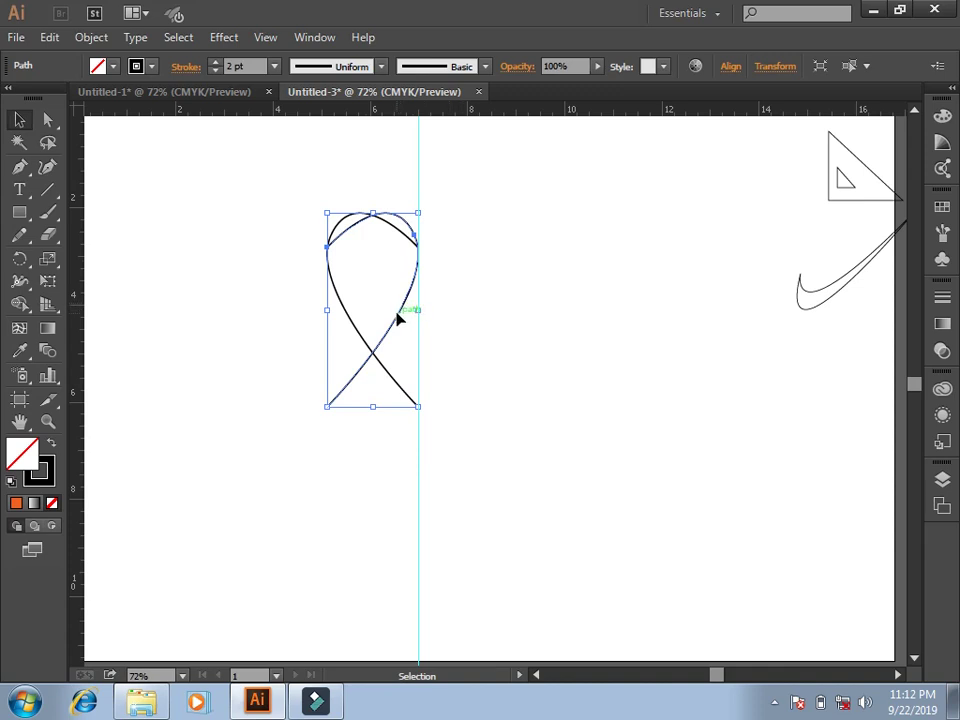
Drag the mirrored half to the right of the guide and deselect it.
left_click(397, 317)
left_click_drag(397, 317, 499, 318)
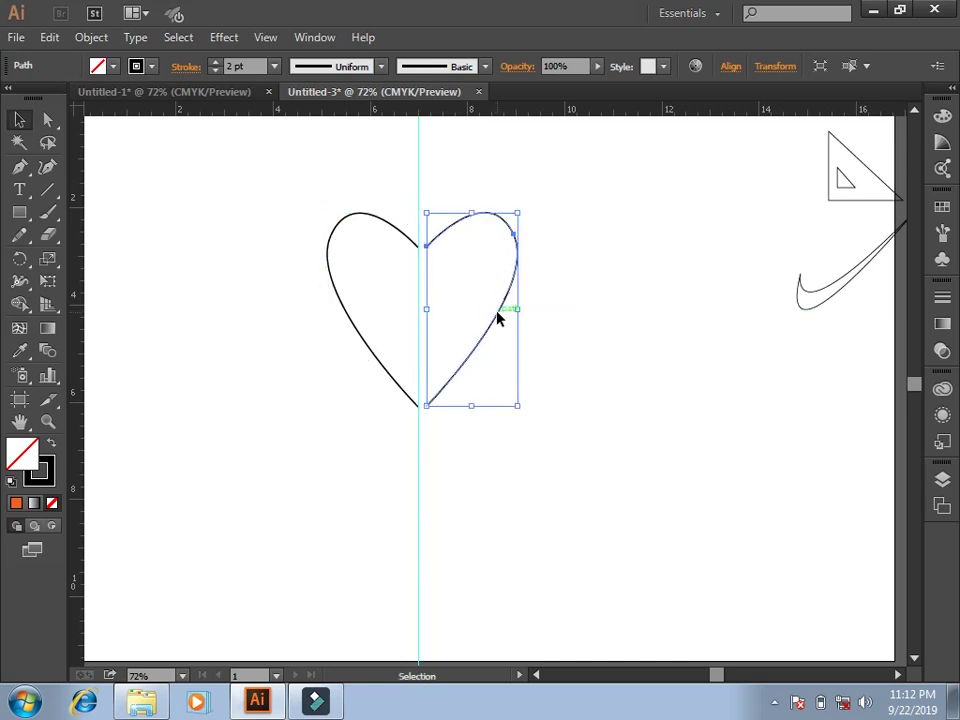
left_click(598, 326)
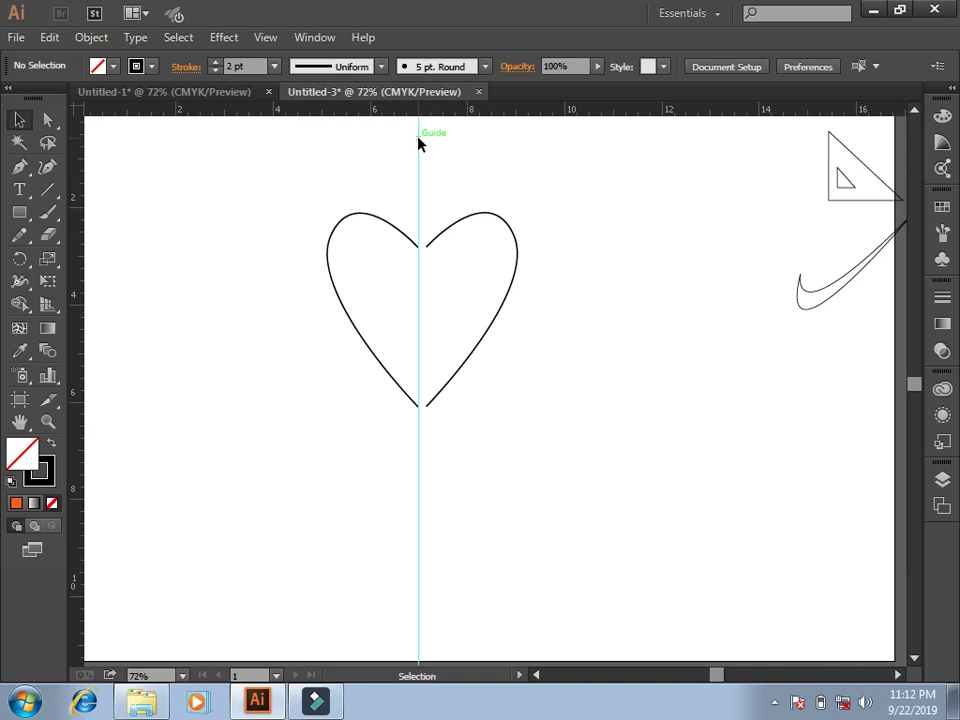
Hide the rulers and guides from the canvas context menu, then marquee both heart halves.
right_click(419, 192)
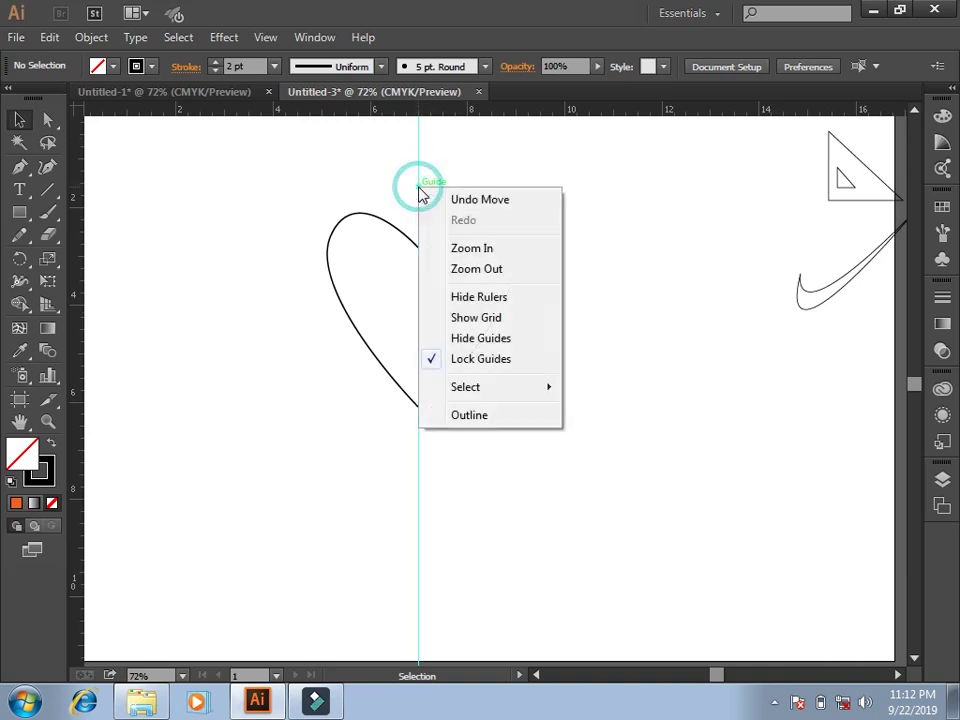
left_click(484, 299)
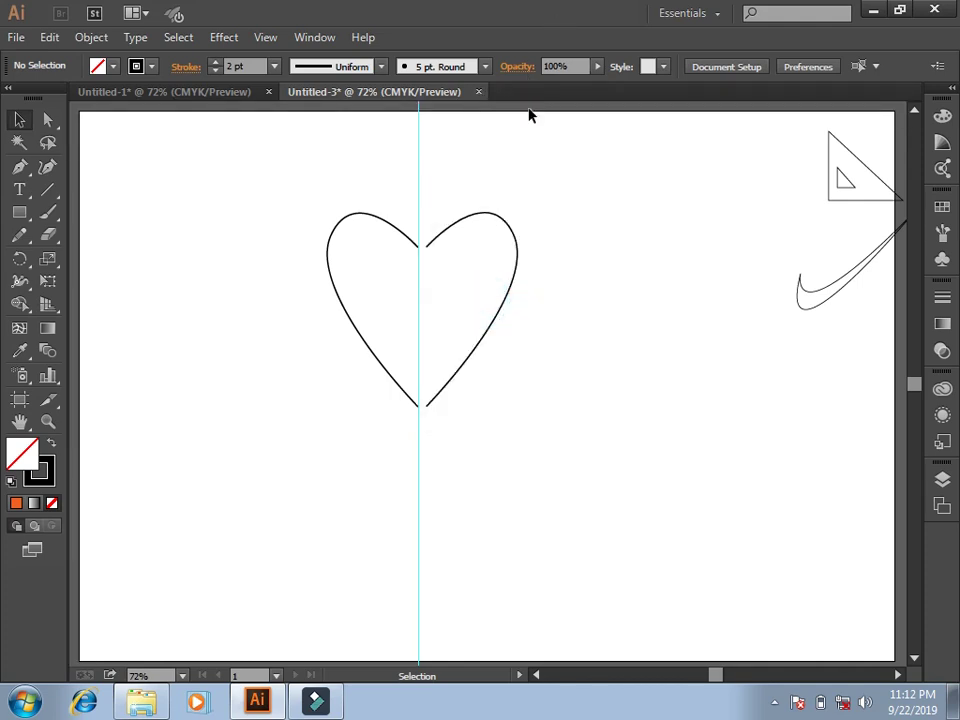
right_click(418, 139)
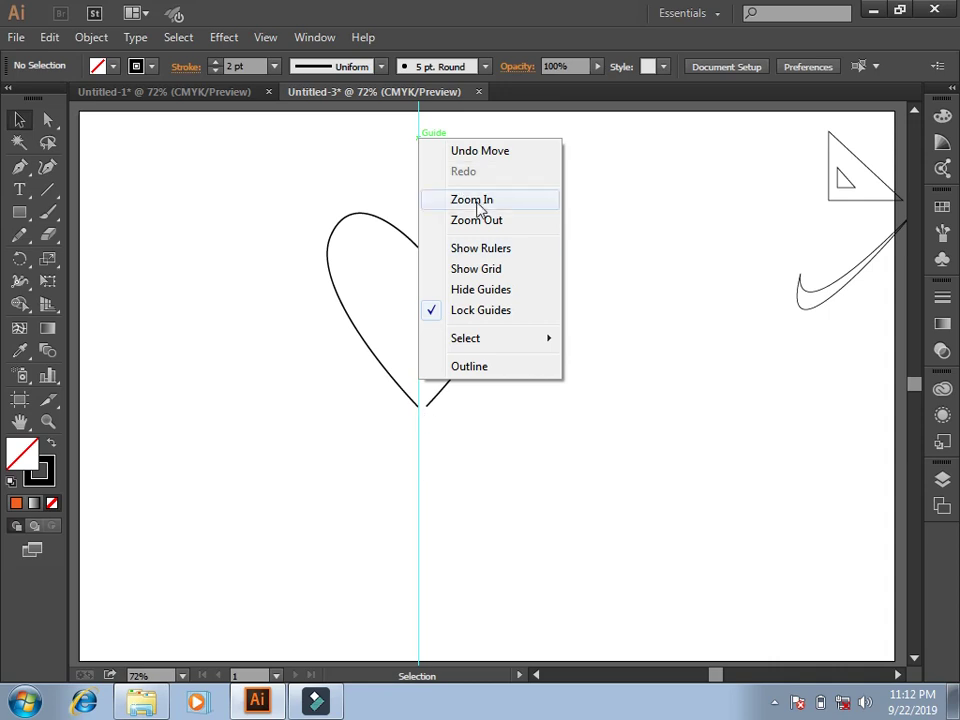
left_click(482, 290)
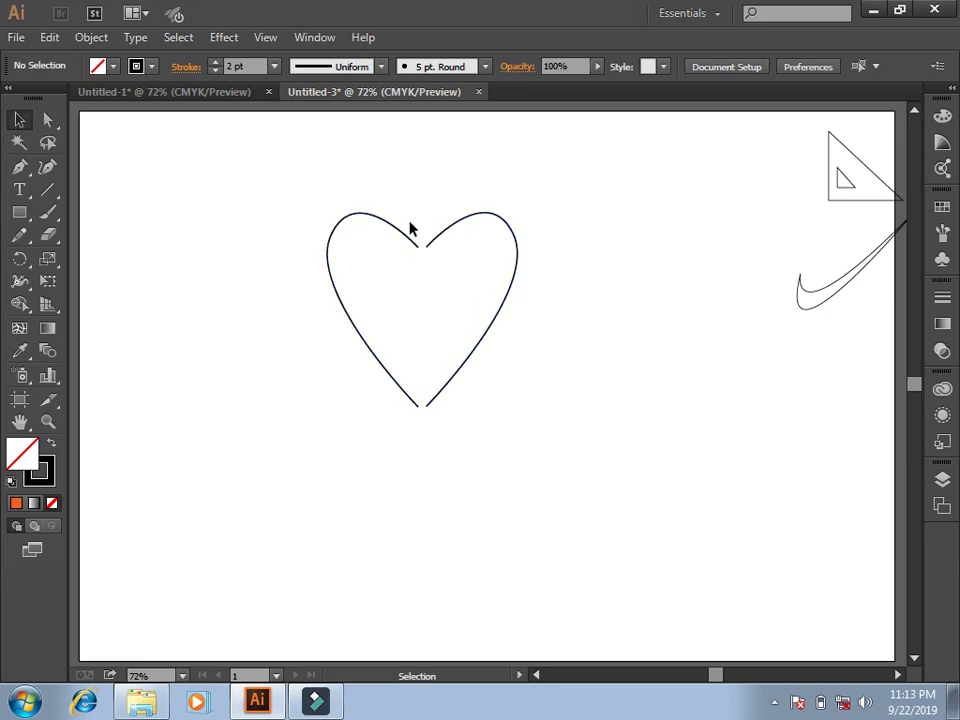
mouse_move(410, 225)
left_mouse_down()
mouse_move(415, 251)
mouse_move(445, 266)
left_mouse_up()
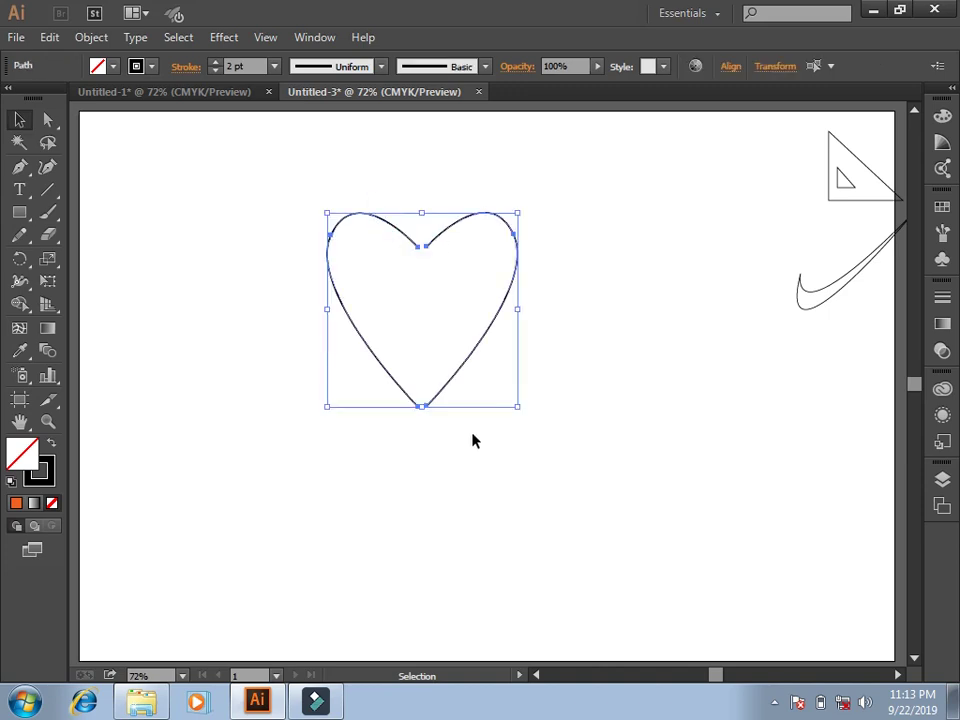
Marquee the heart's top-notch anchors with Direct Selection and join them.
left_click(598, 306)
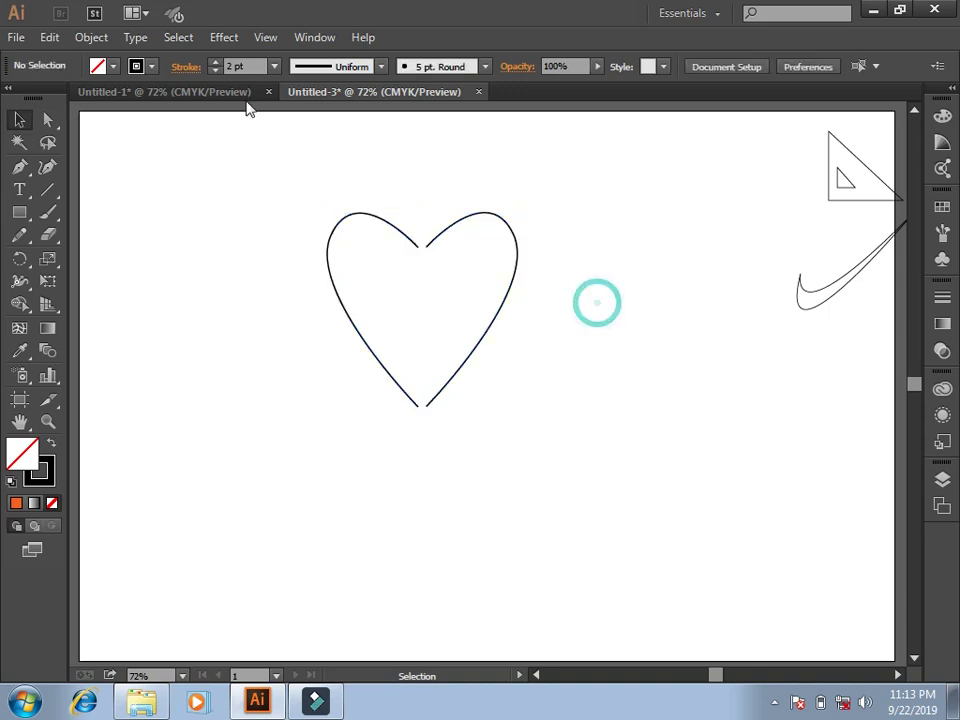
left_click(49, 121)
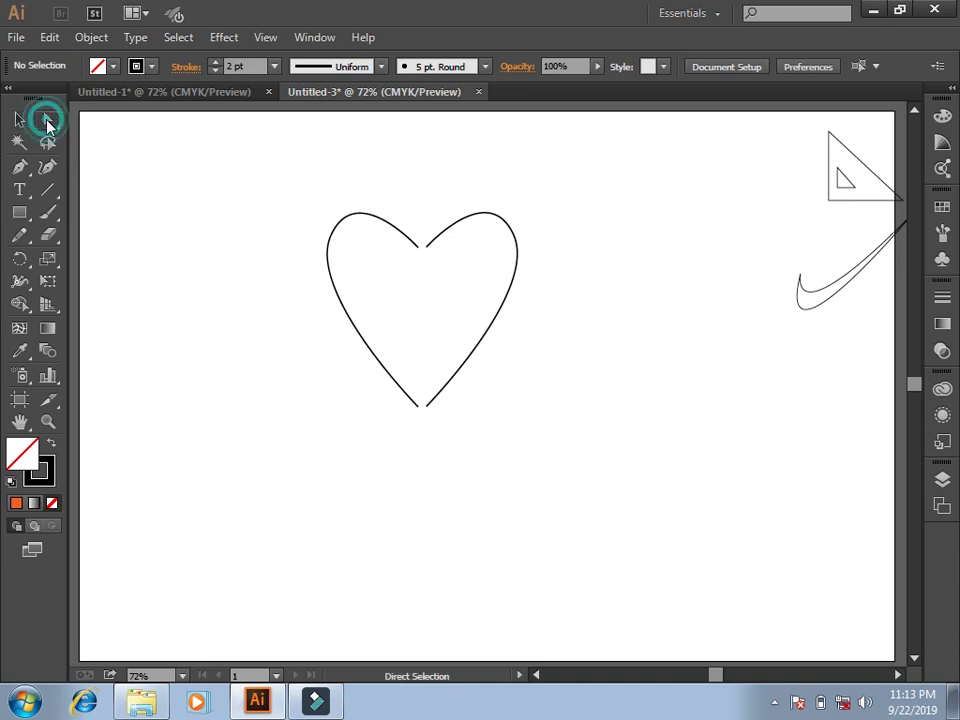
left_click_drag(409, 219, 441, 260)
left_click_drag(441, 261, 421, 252)
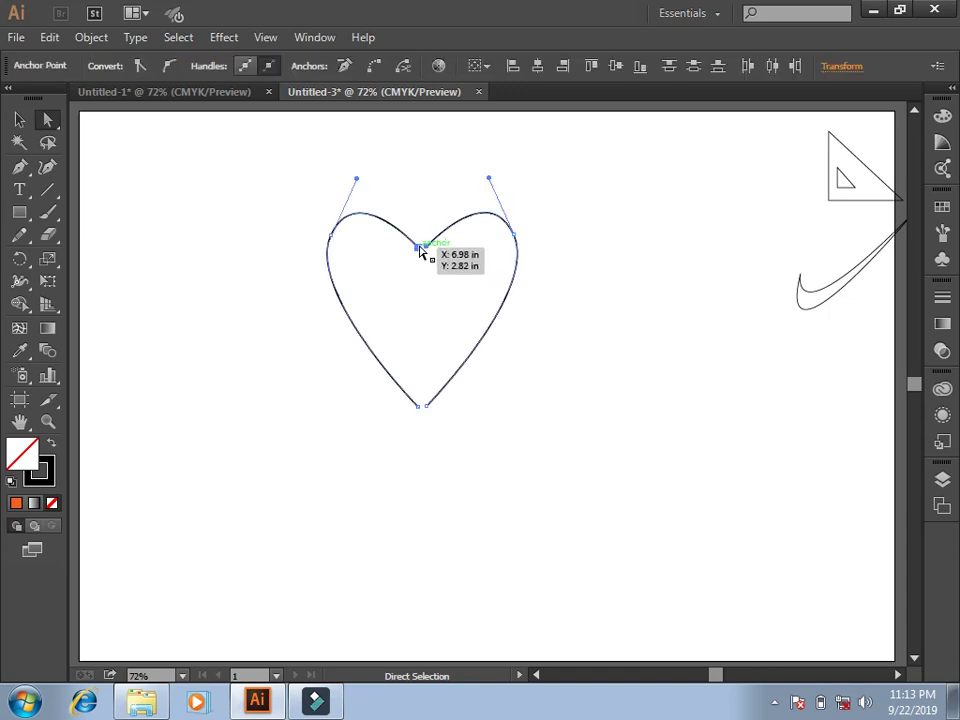
right_click(421, 251)
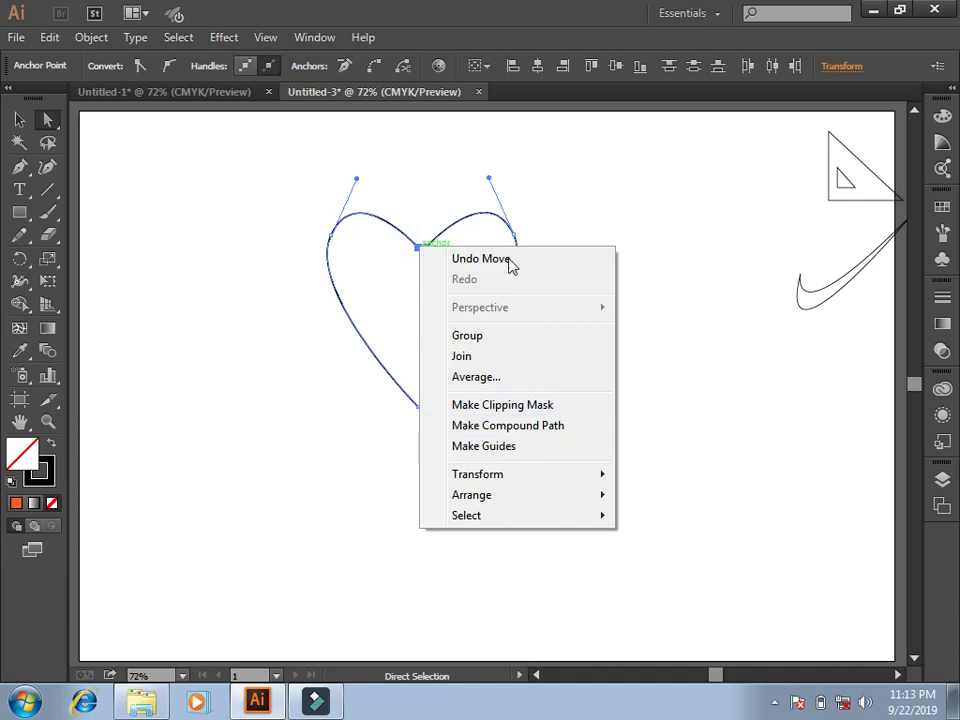
left_click(516, 366)
left_click(587, 319)
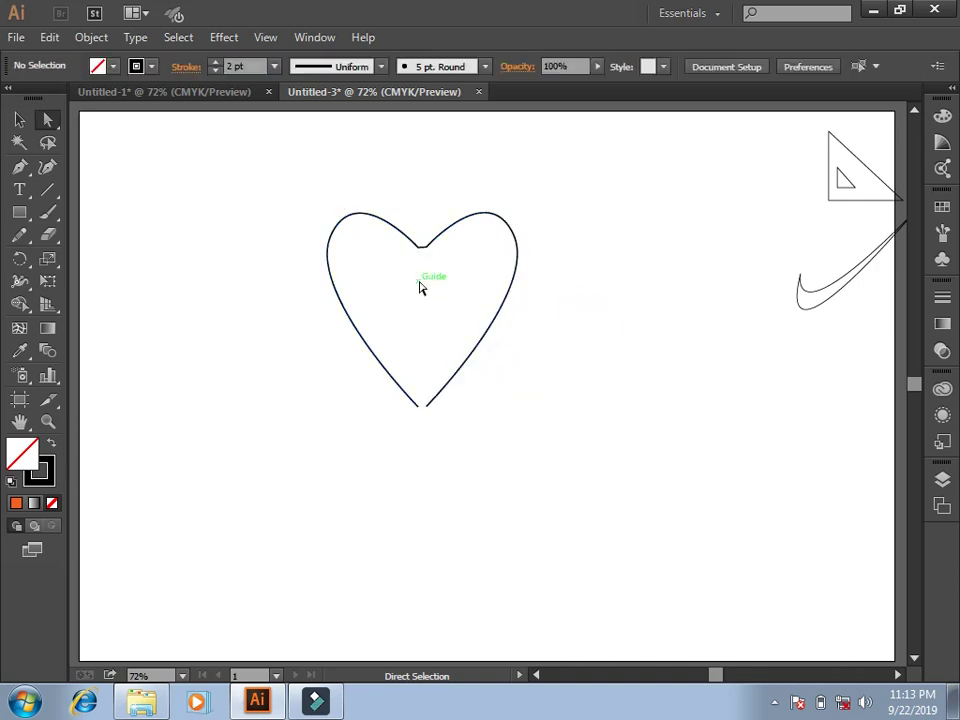
Nudge the top-notch anchor, then reset the selection and return to Direct Selection.
left_click(426, 246)
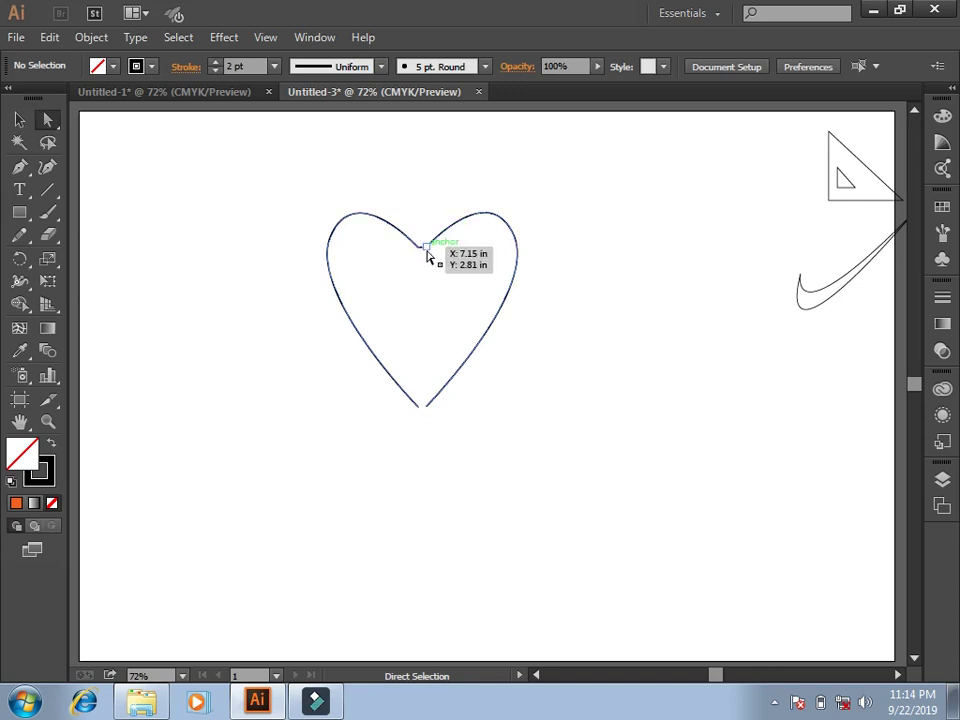
left_click_drag(427, 257, 427, 254)
left_click(548, 345)
left_click_drag(408, 218, 435, 272)
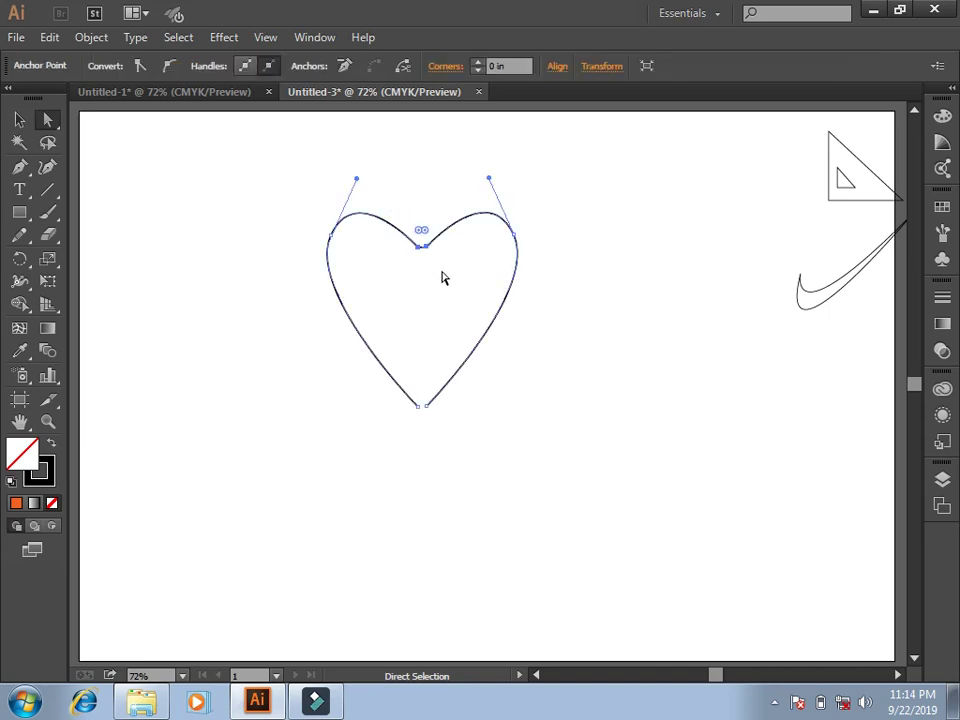
left_click(531, 340)
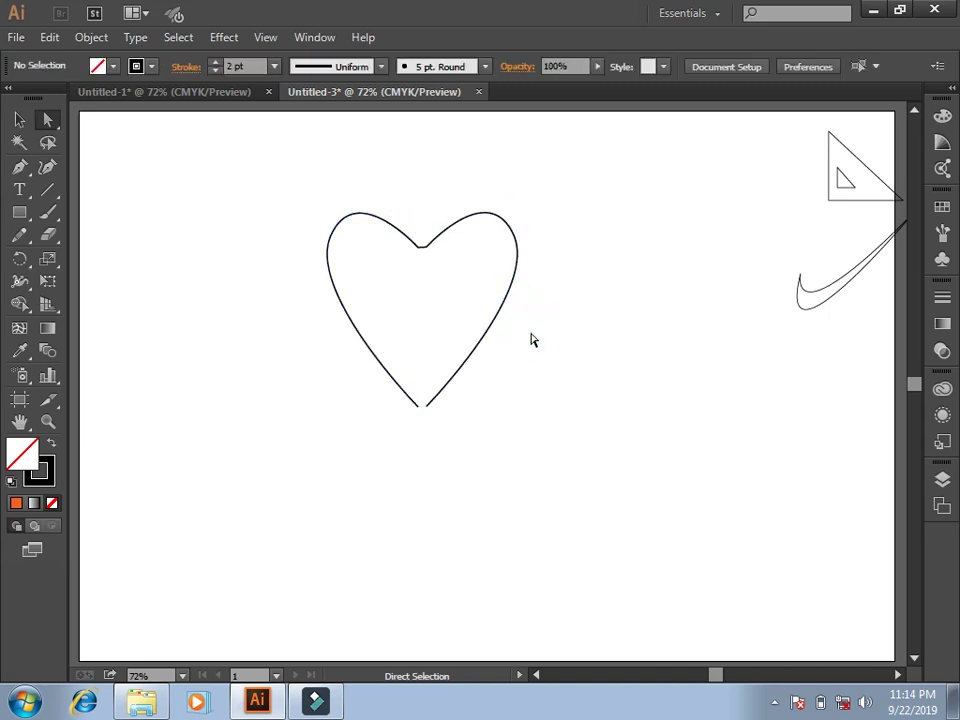
key("ctrl+a")
key("a")
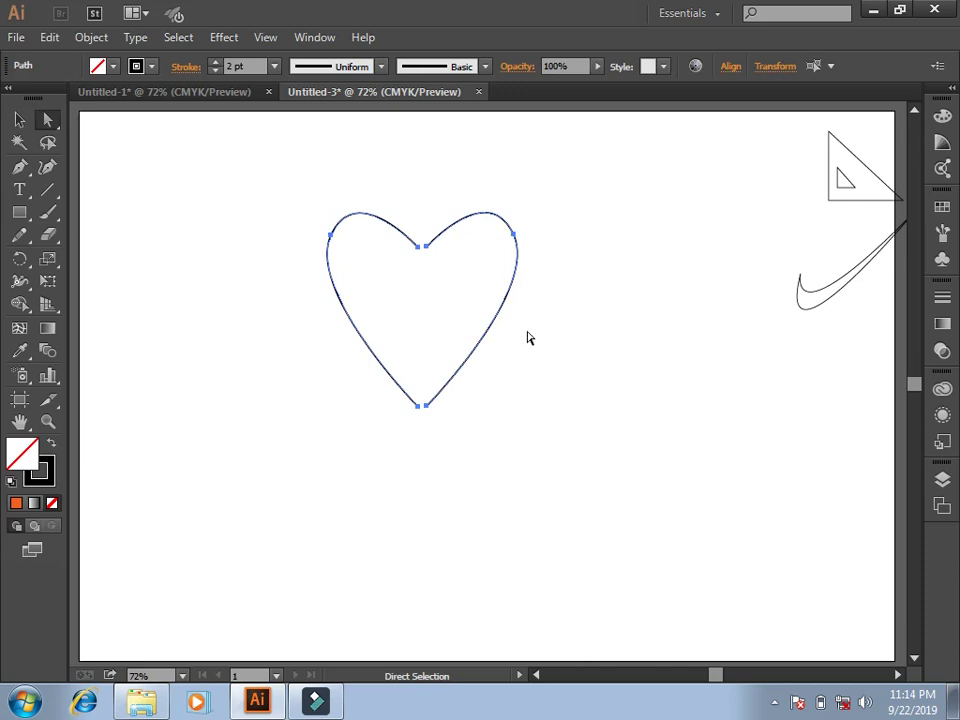
left_click(418, 205)
Average the top-notch anchors on both axes and join them into one point.
left_click_drag(407, 208, 453, 285)
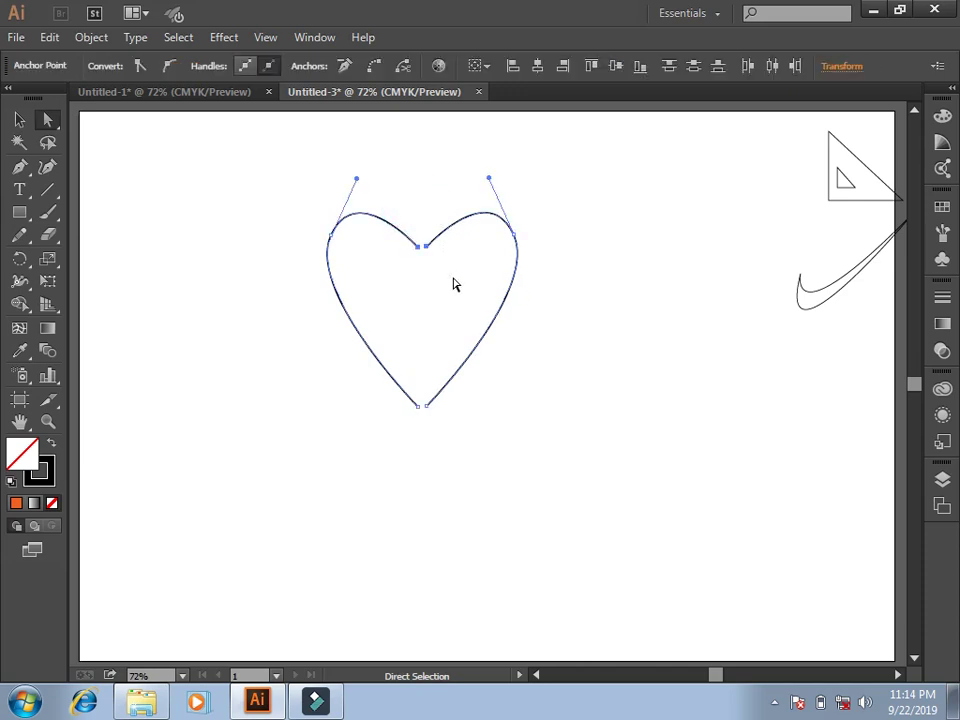
right_click(424, 245)
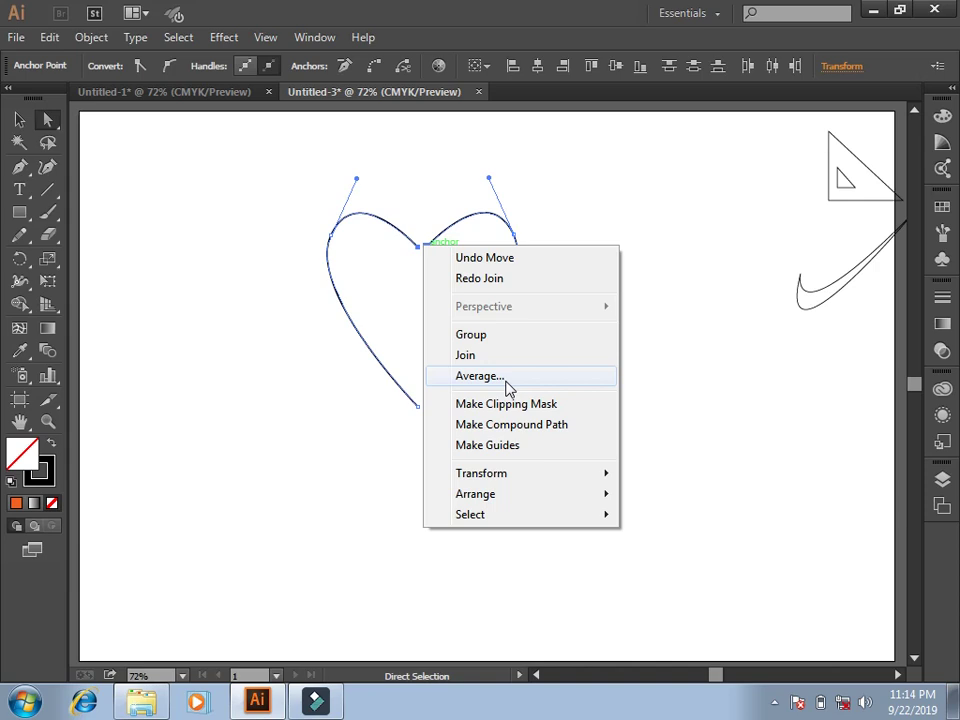
left_click(508, 386)
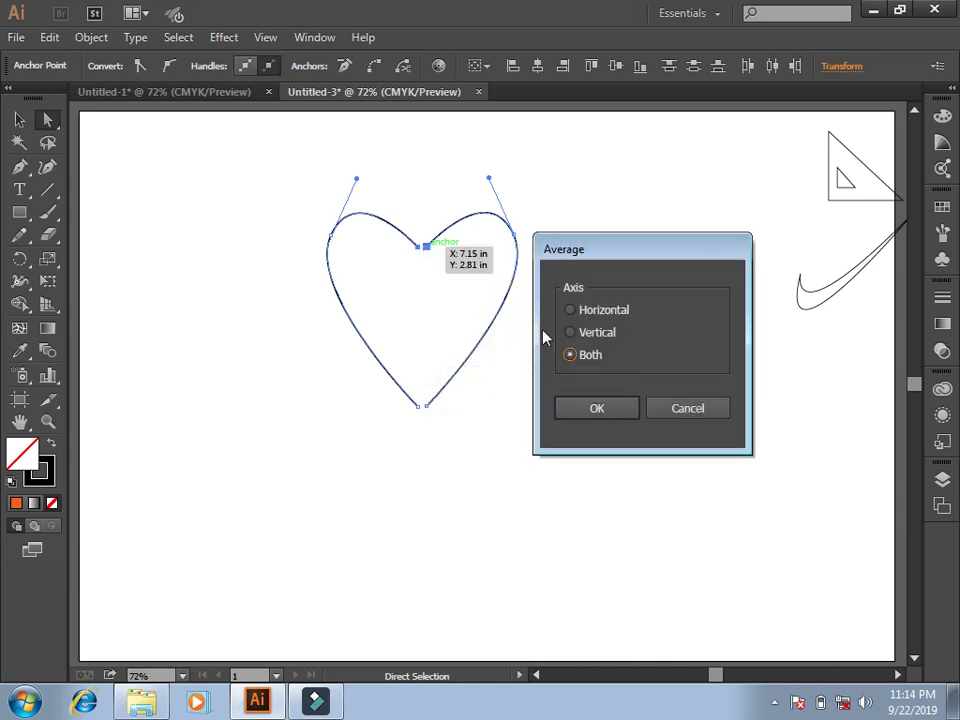
left_click(600, 410)
left_click(424, 222)
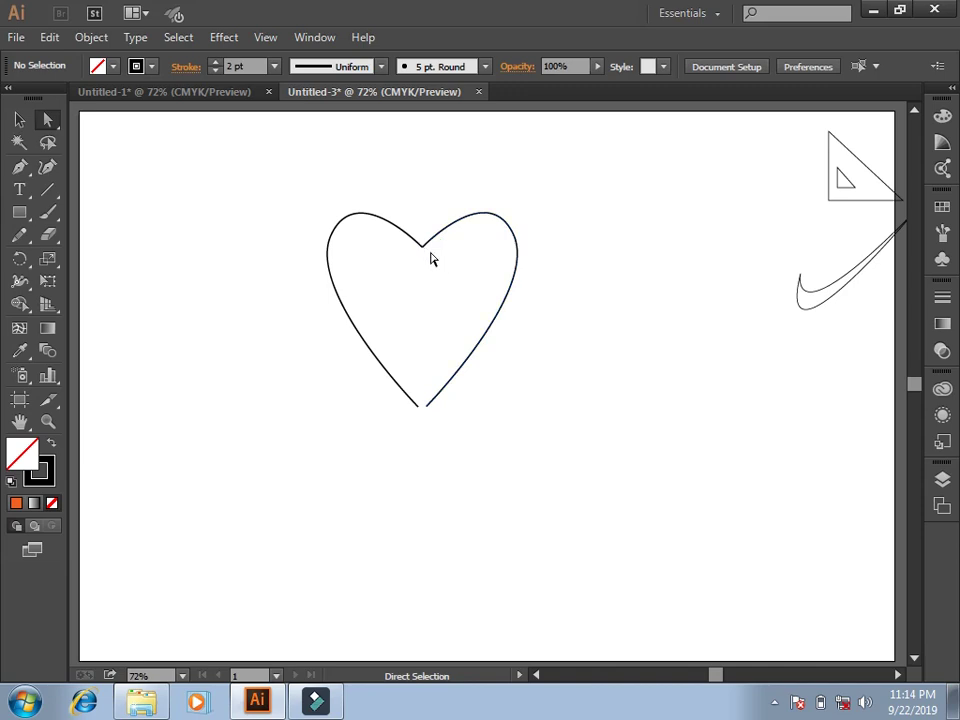
left_click(407, 215)
right_click(422, 247)
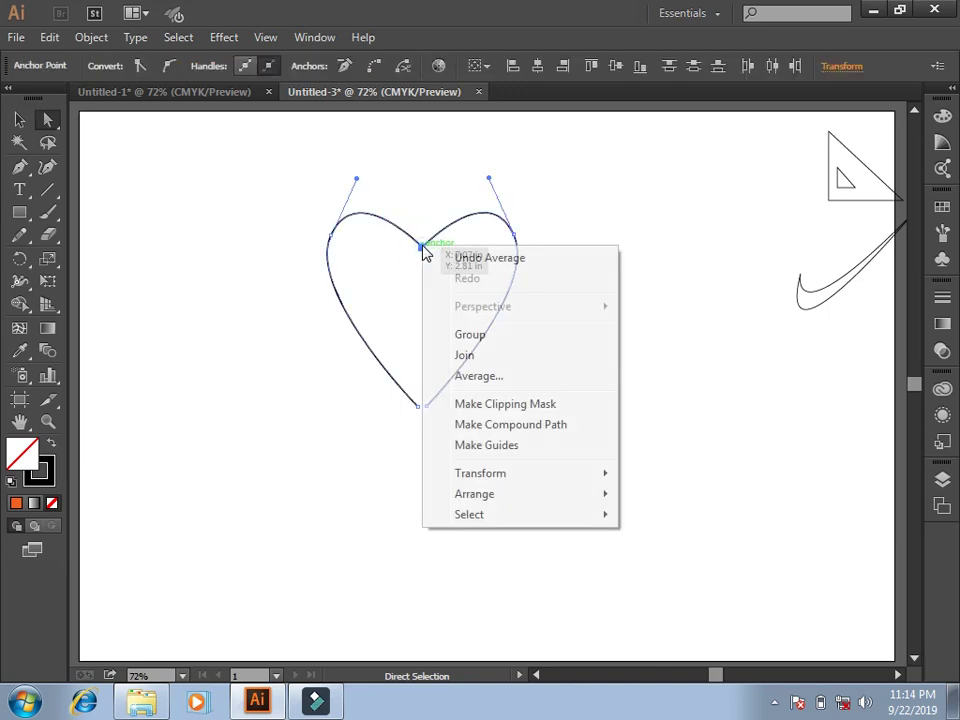
left_click(480, 357)
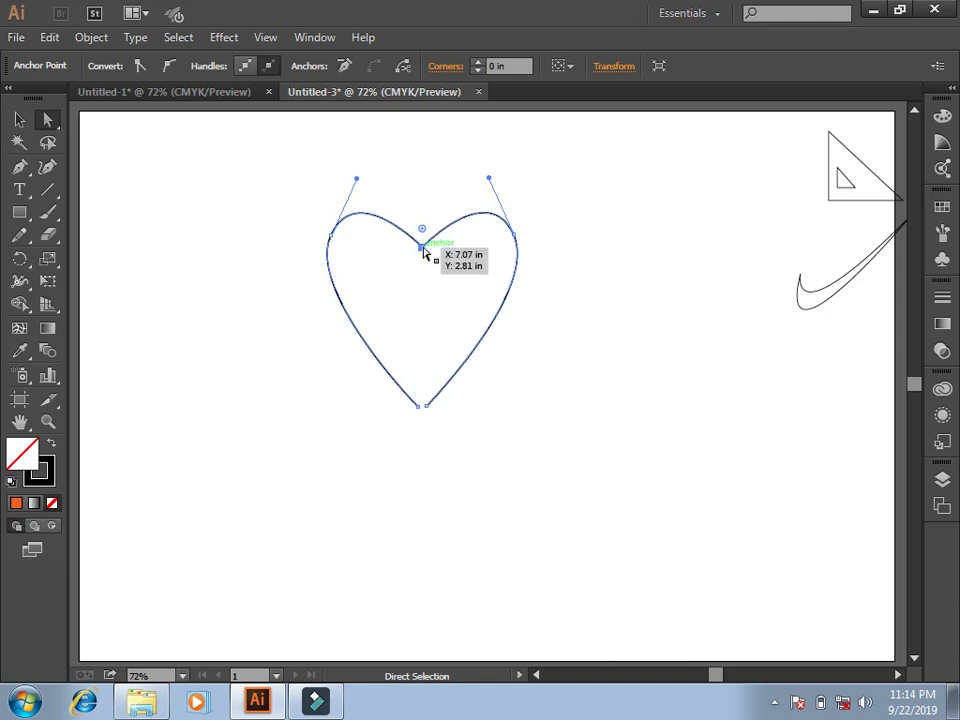
Average the heart's two bottom-tip anchors on both axes.
left_click(606, 386)
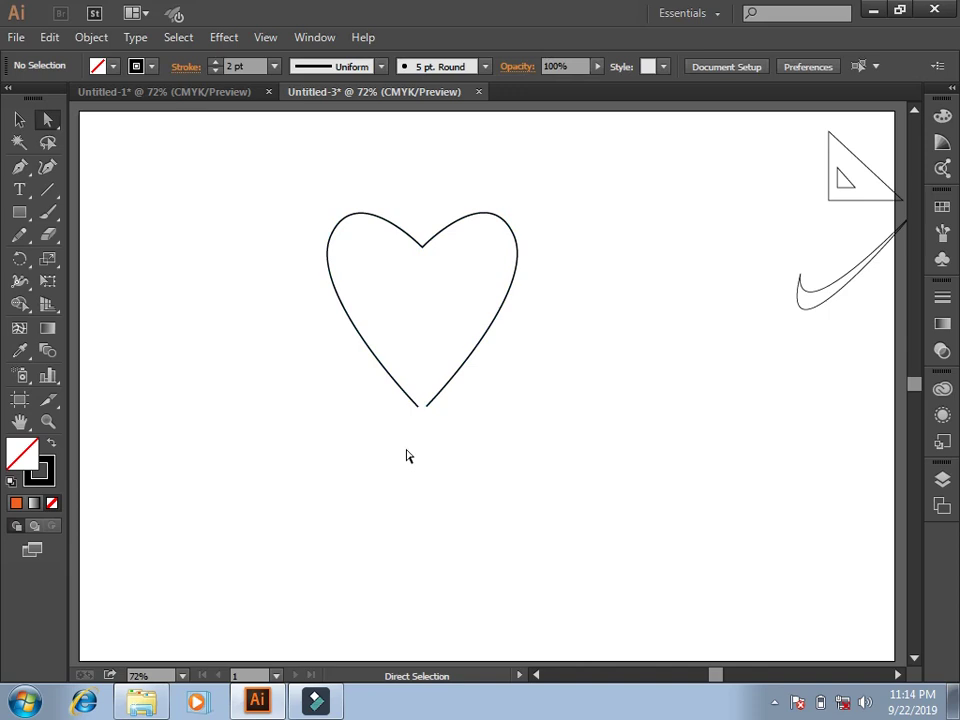
mouse_move(397, 424)
left_mouse_down()
mouse_move(456, 391)
mouse_move(426, 414)
left_mouse_up()
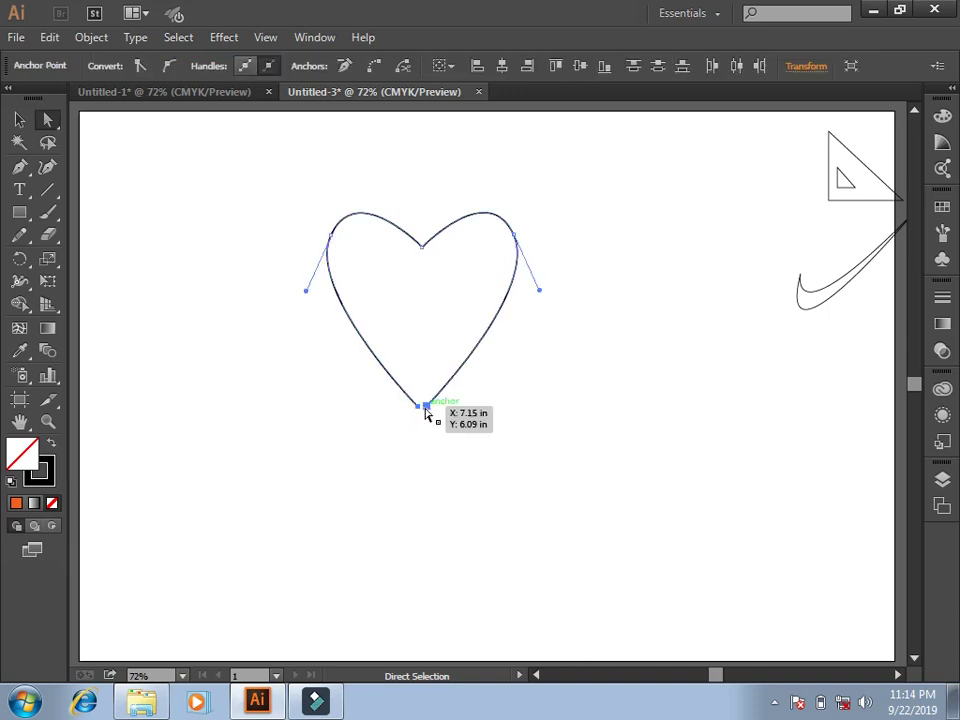
right_click(426, 414)
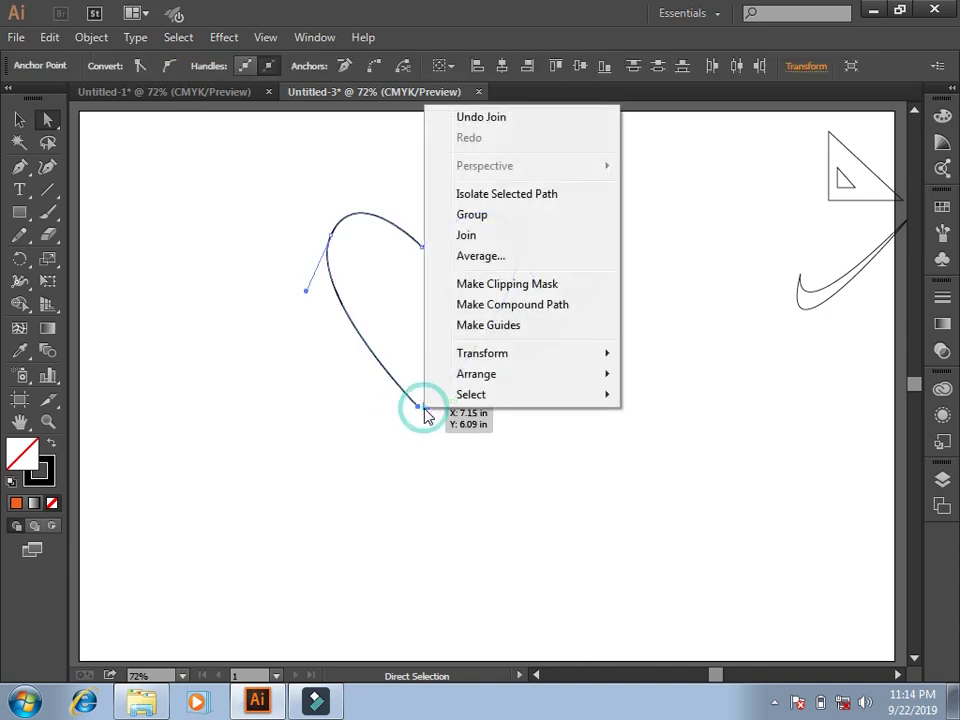
left_click(513, 258)
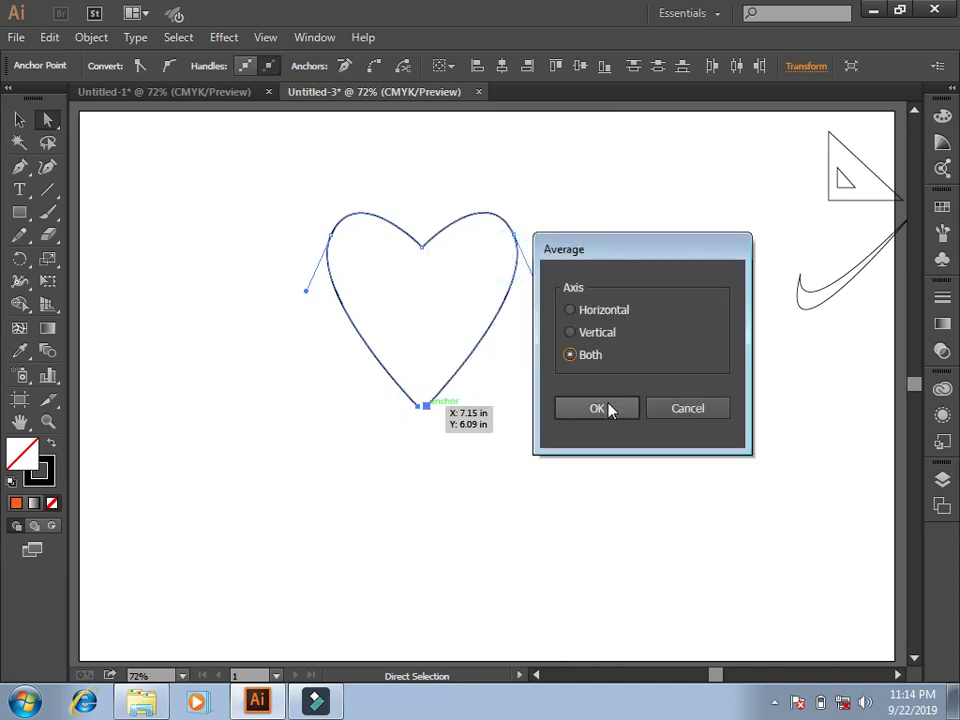
left_click(597, 408)
left_click(501, 485)
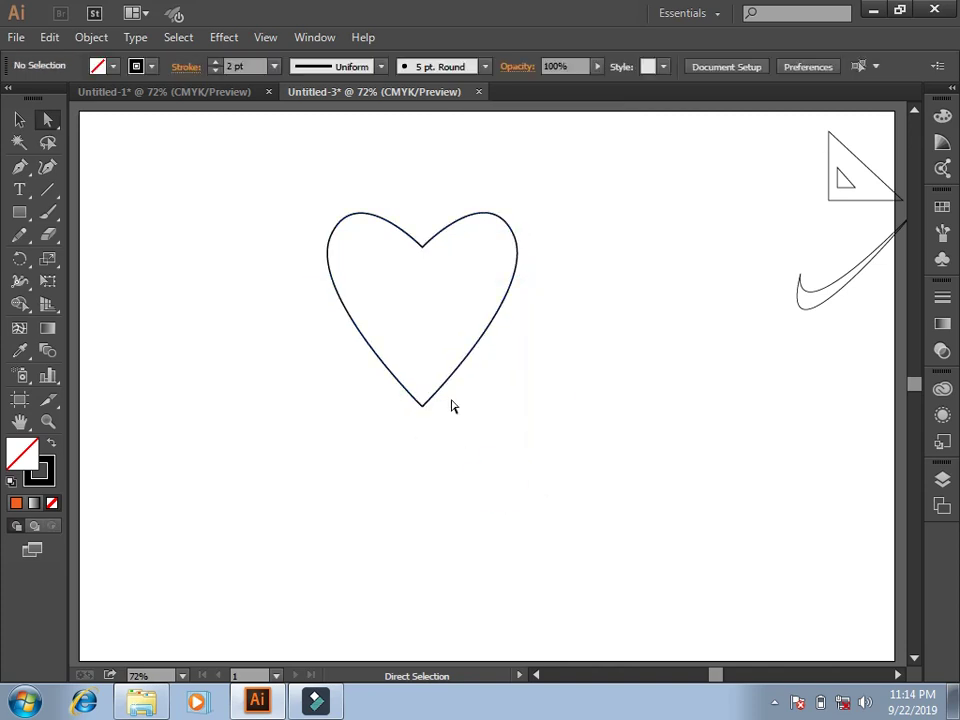
Join the averaged bottom anchors to close the heart outline, then deselect.
left_click_drag(405, 424, 441, 400)
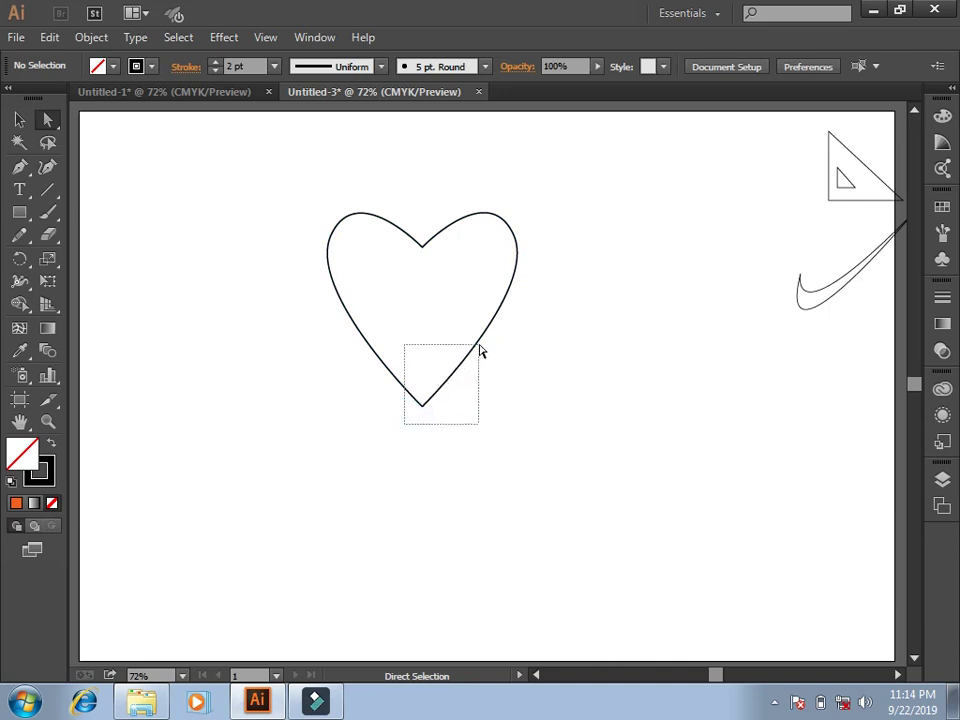
right_click(422, 405)
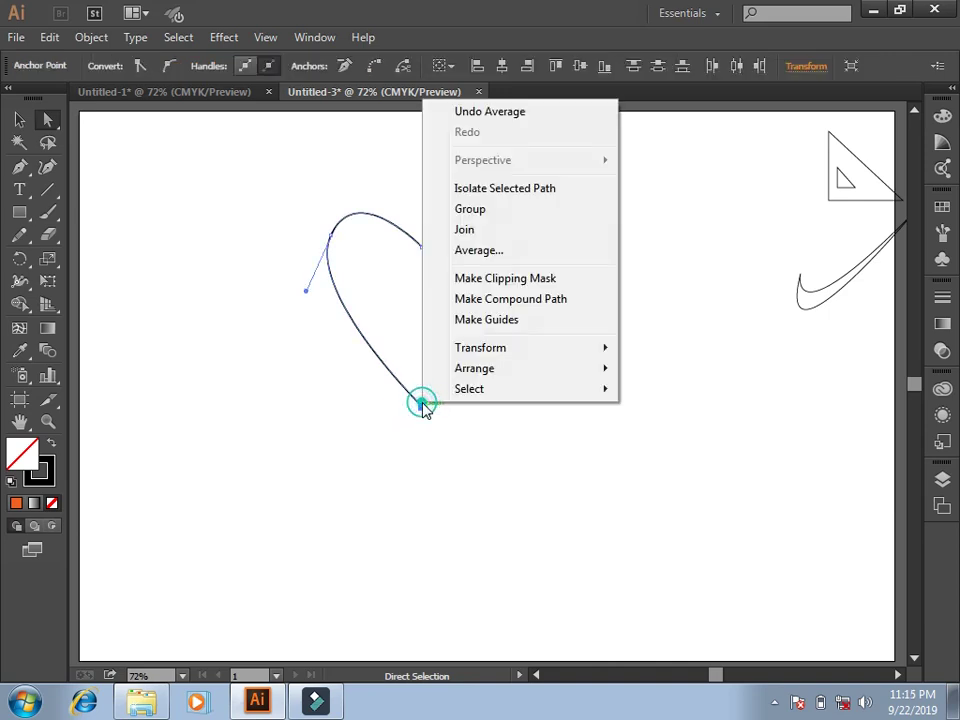
left_click(518, 229)
left_click(626, 399)
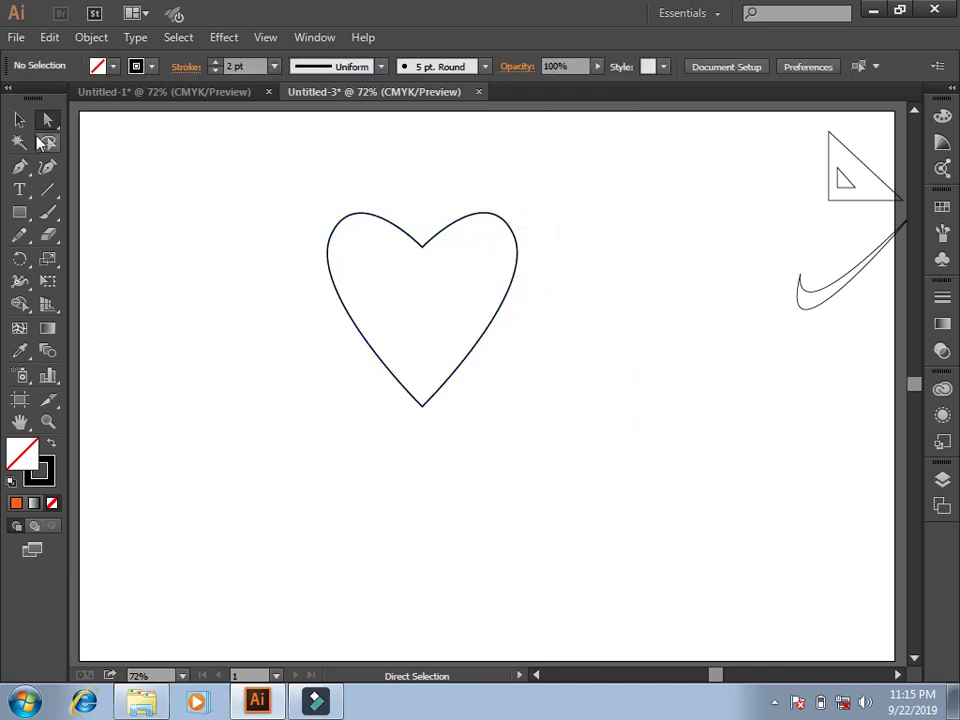
left_click(19, 119)
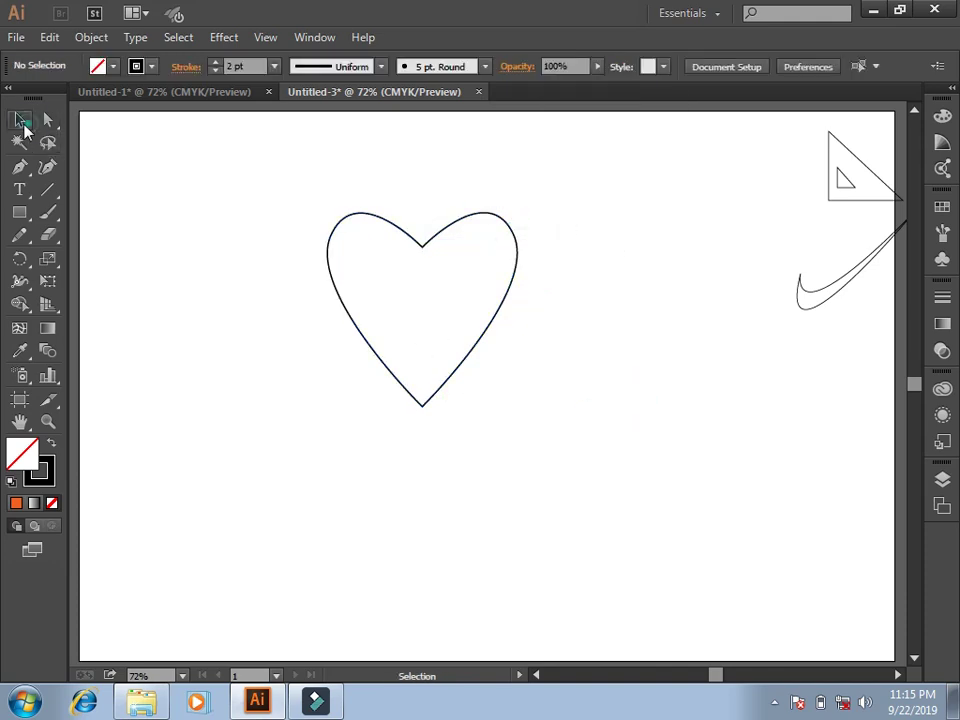
Drag the heart to the right side of the page, beside the swoosh and set-square.
left_click(350, 221)
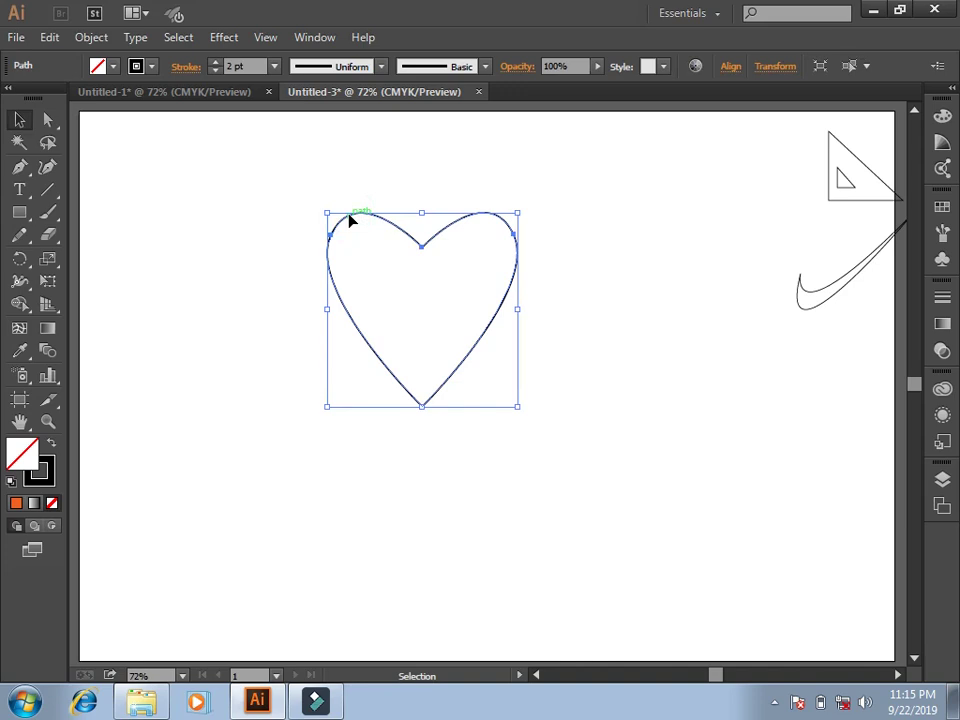
left_click(603, 252)
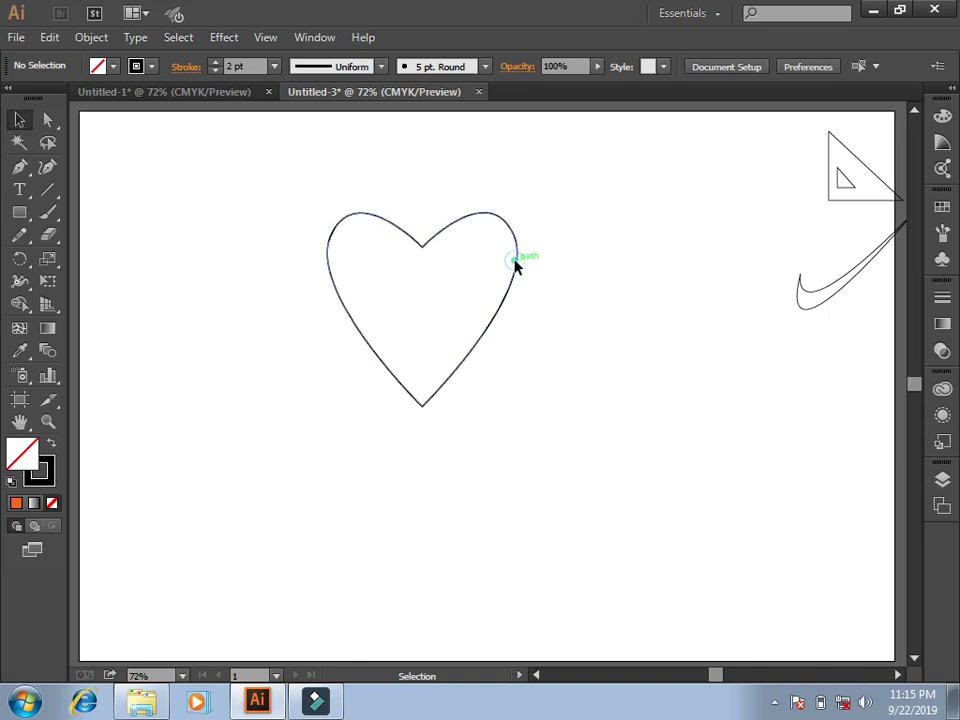
left_click_drag(515, 263, 748, 258)
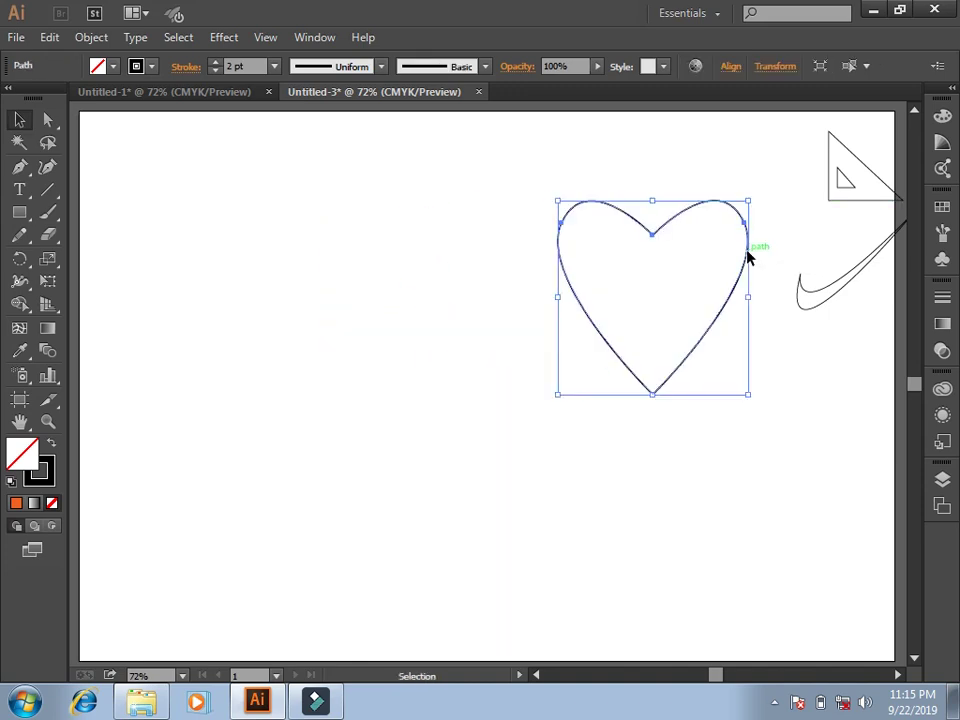
scroll(555, 495, "down", 1)
left_click(555, 490)
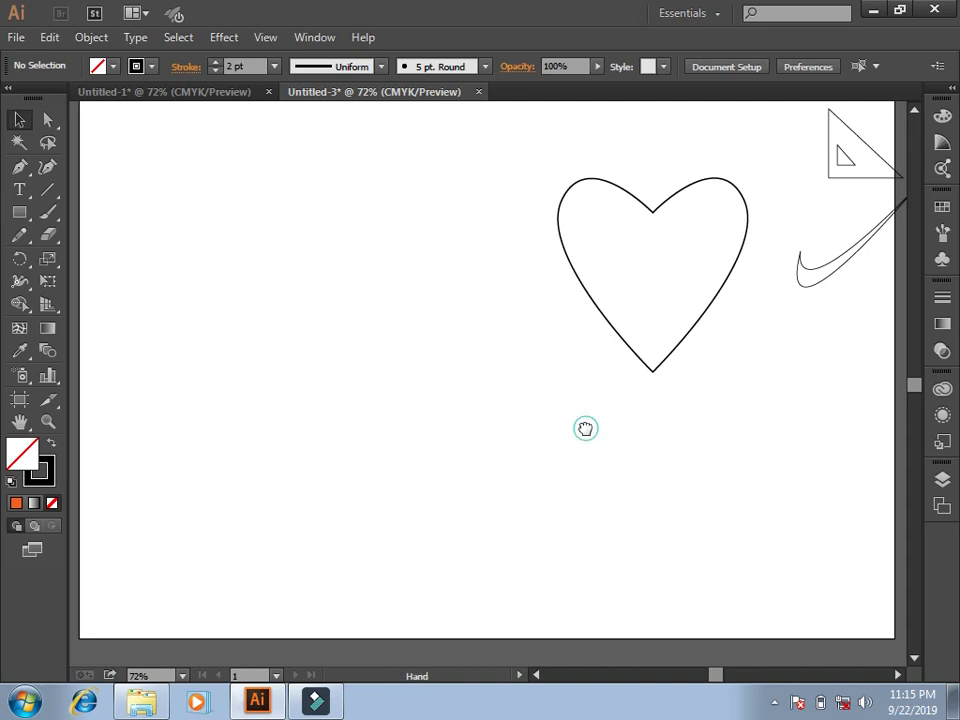
left_click_drag(585, 428, 587, 450)
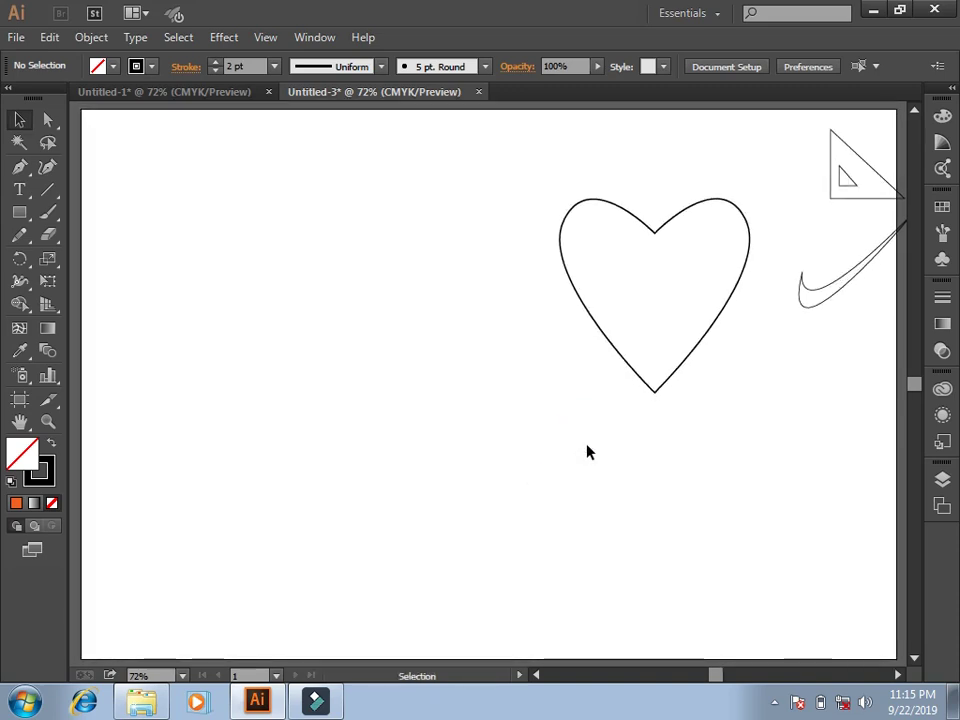
Draw the open half-monitor outline with the Pen tool: a box with a small zigzag stand beneath.
left_click(20, 168)
left_click(288, 248)
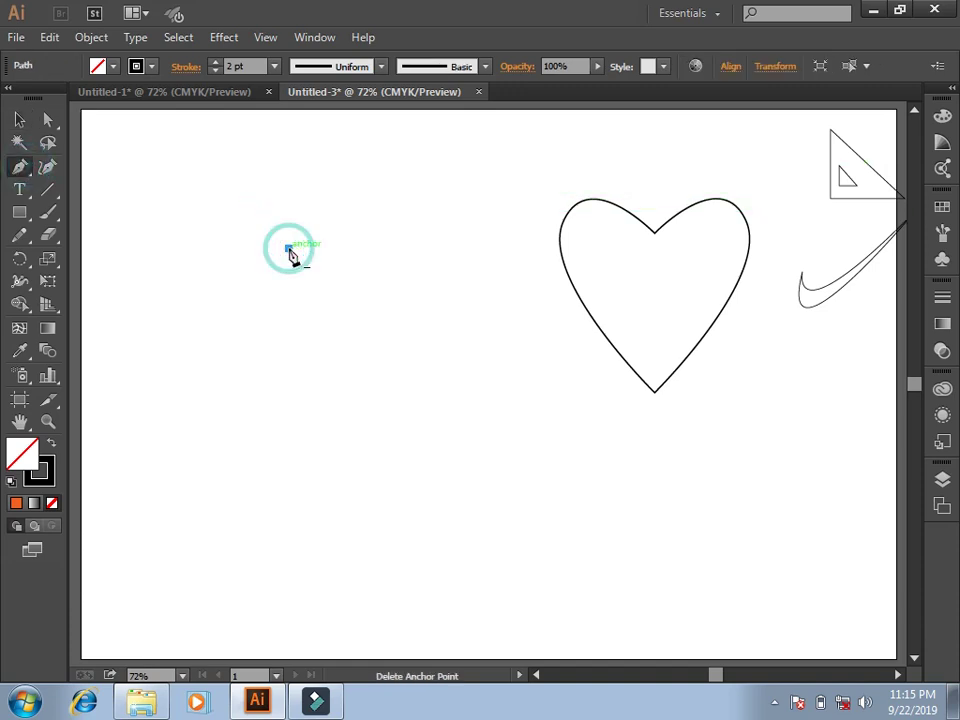
left_click(177, 248)
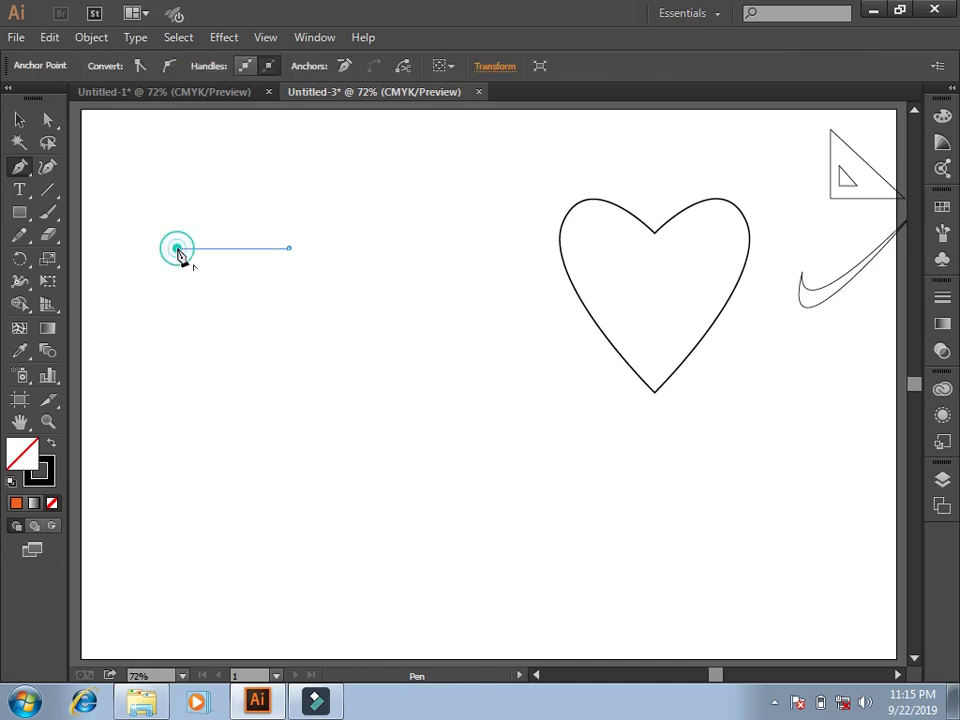
left_click(177, 364)
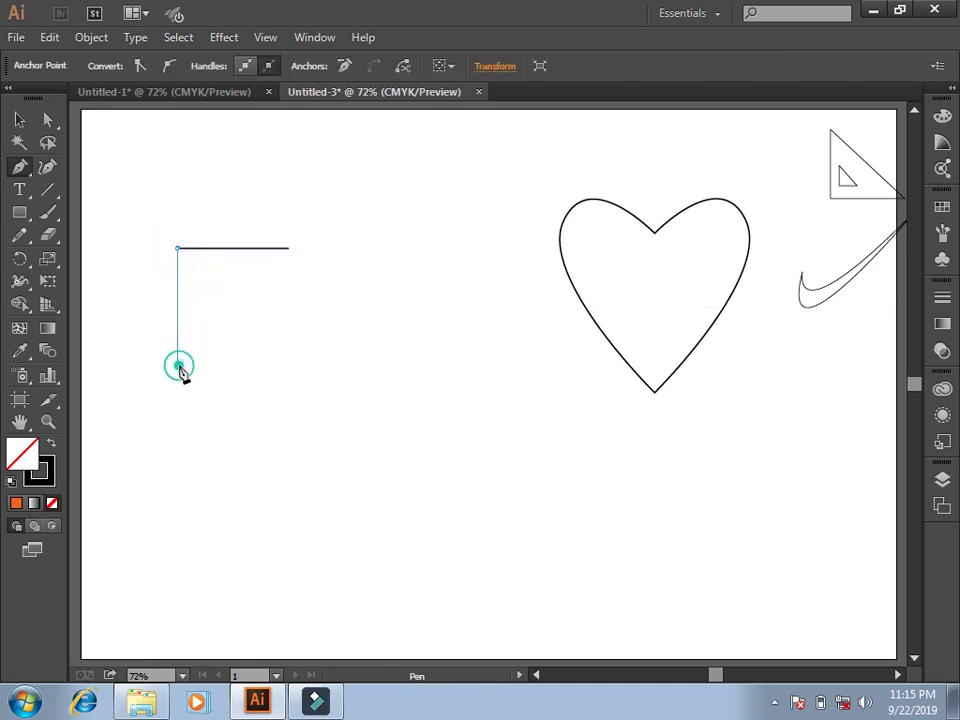
left_click(289, 364)
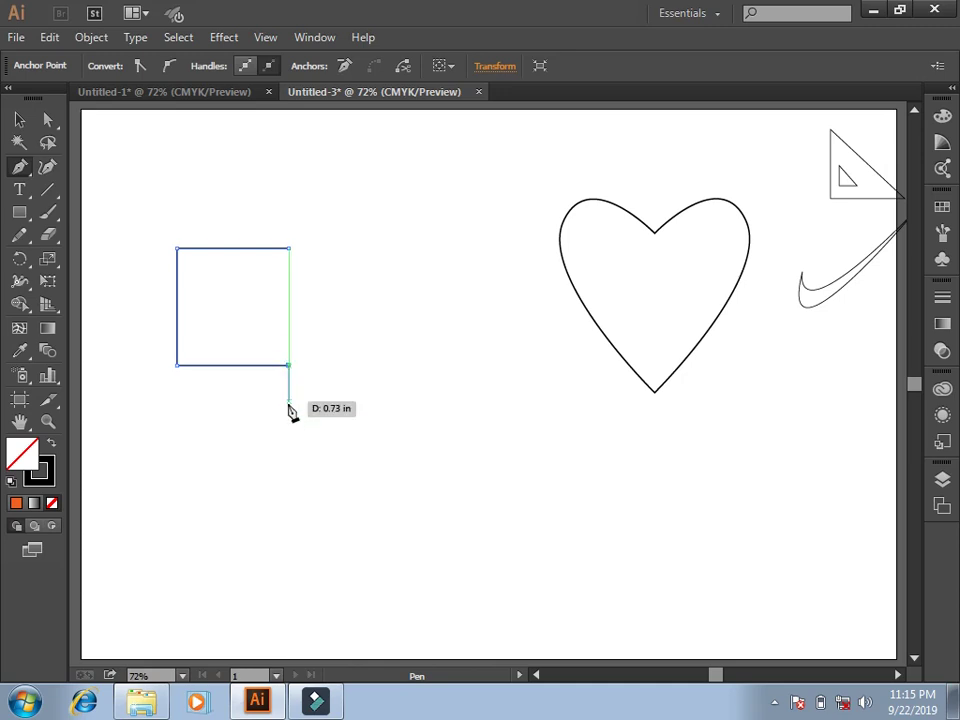
left_click(248, 401)
left_click(289, 401)
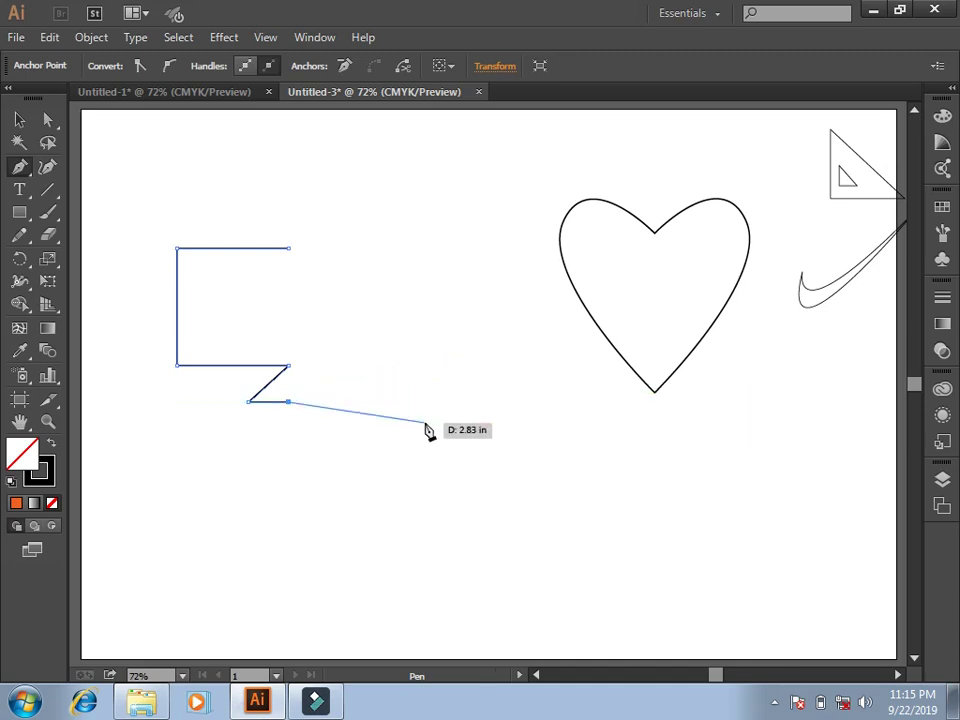
key("Escape")
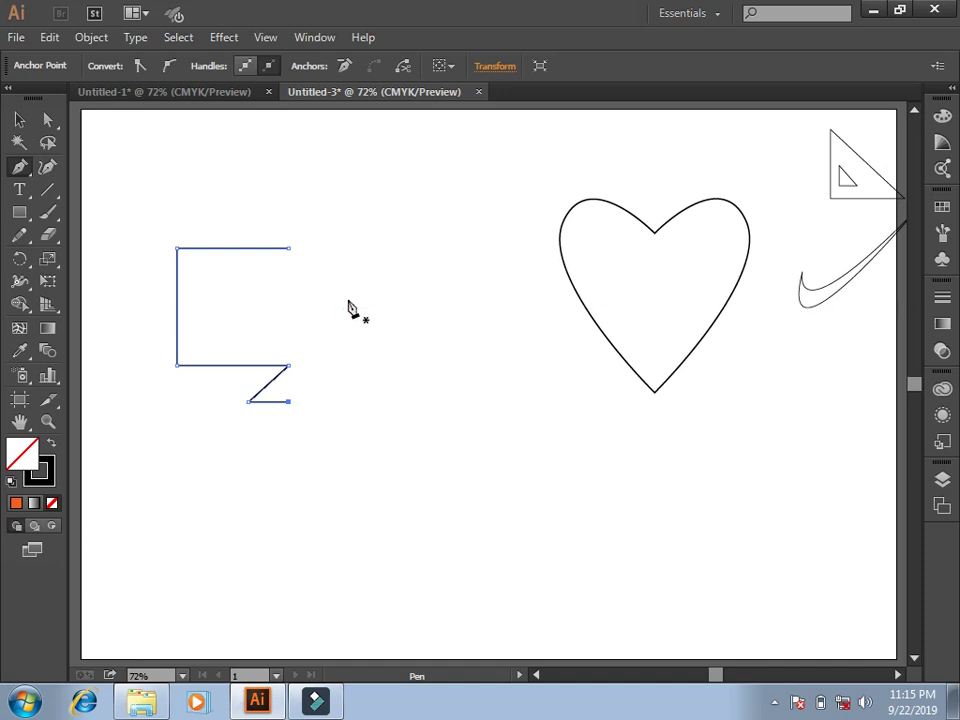
Reflect a copy of the half-monitor path across the vertical axis.
left_click(19, 120)
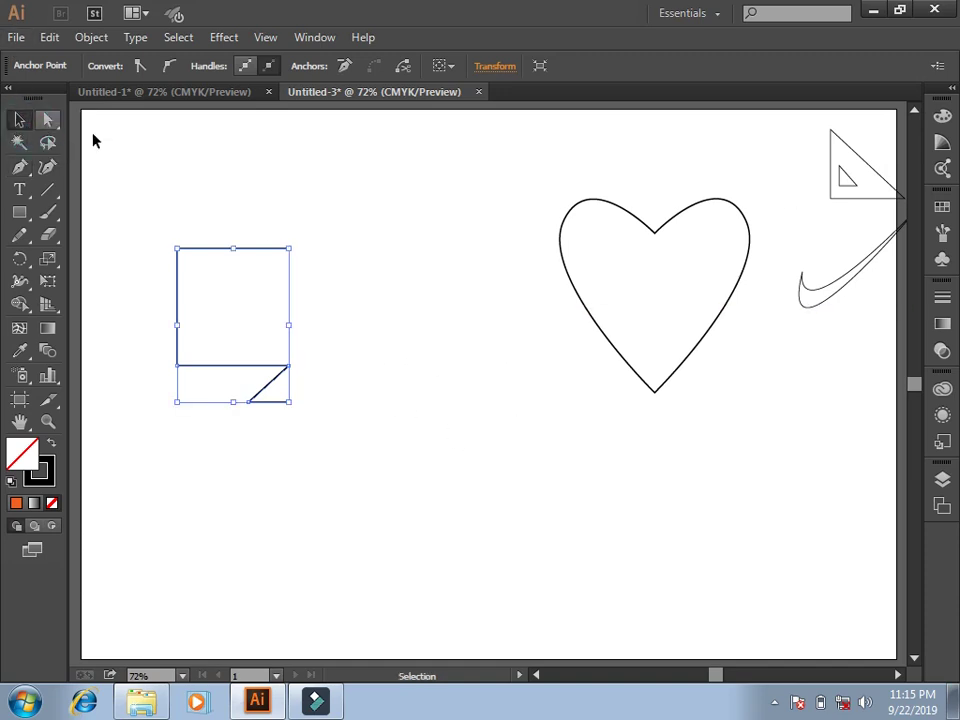
left_click_drag(144, 173, 374, 502)
right_click(236, 324)
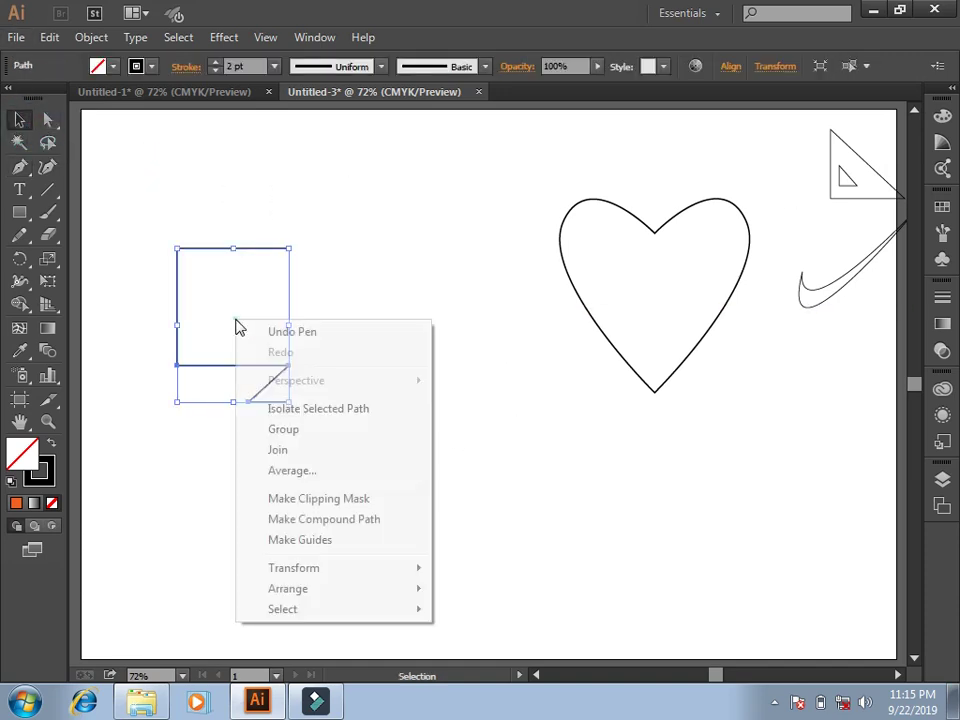
mouse_move(294, 568)
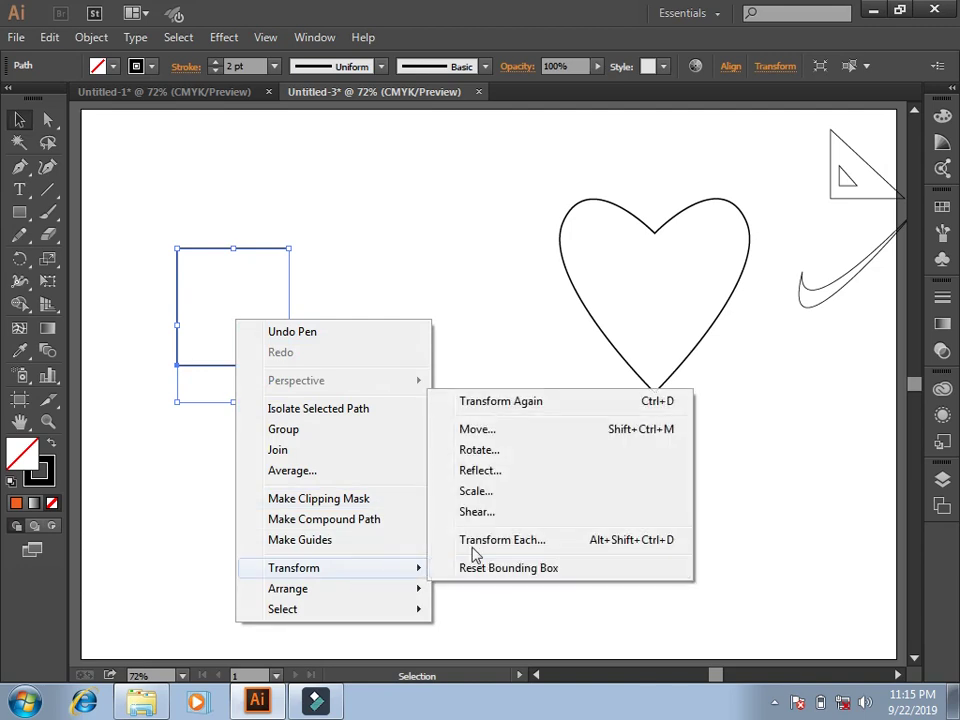
left_click(494, 472)
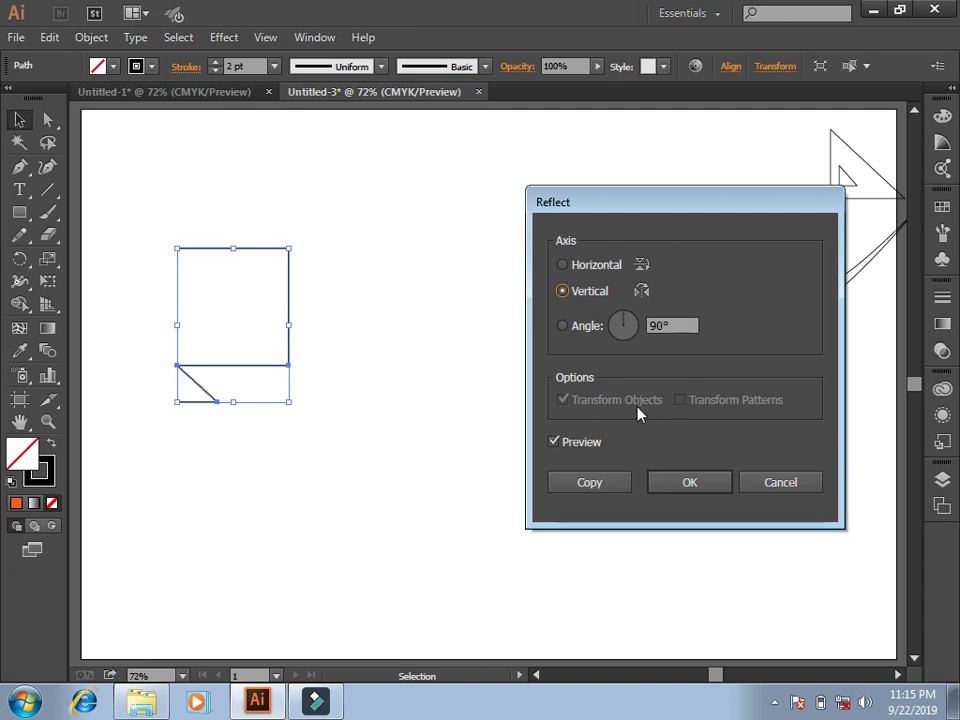
left_click(586, 447)
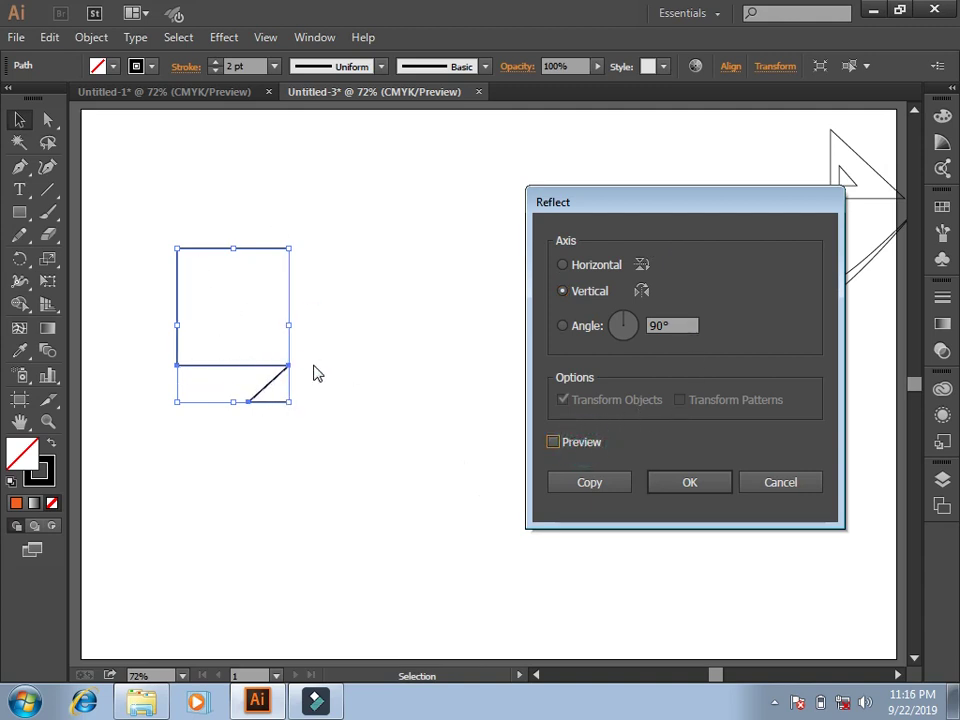
left_click(595, 447)
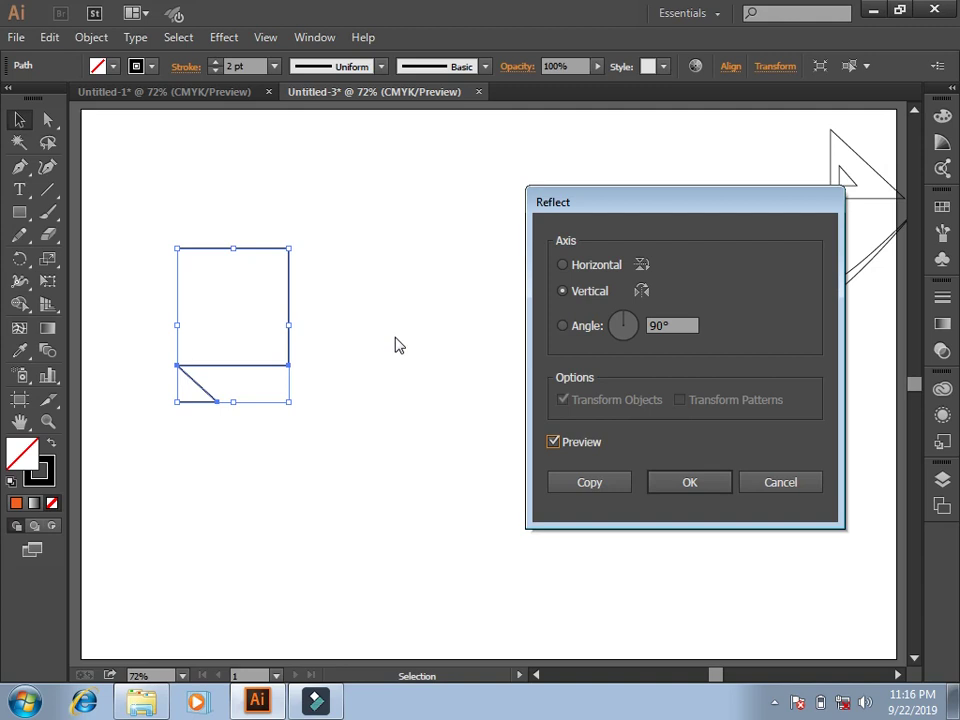
left_click(590, 482)
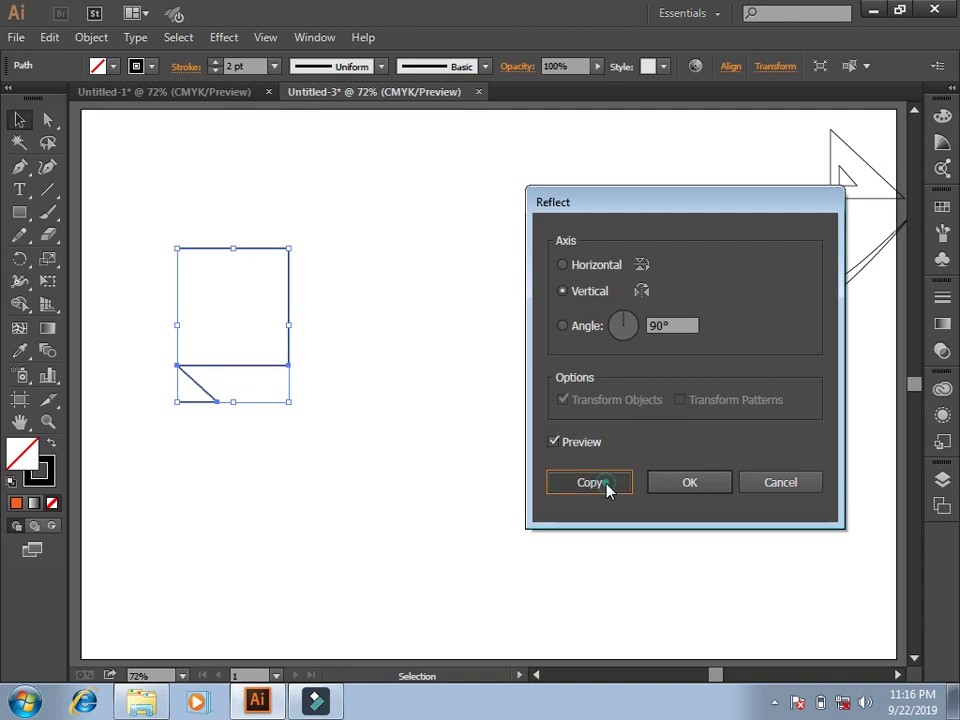
Slide the mirrored half beside the original so the two halves meet.
left_click(413, 396)
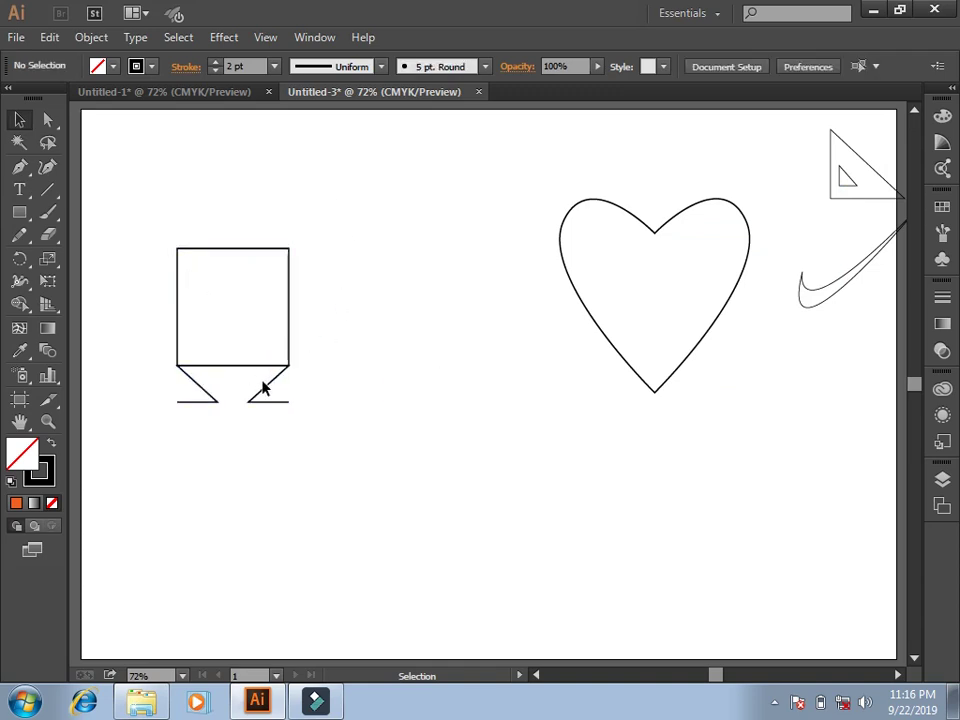
left_click(205, 395)
mouse_move(205, 395)
left_mouse_down()
mouse_move(330, 378)
mouse_move(343, 399)
left_mouse_up()
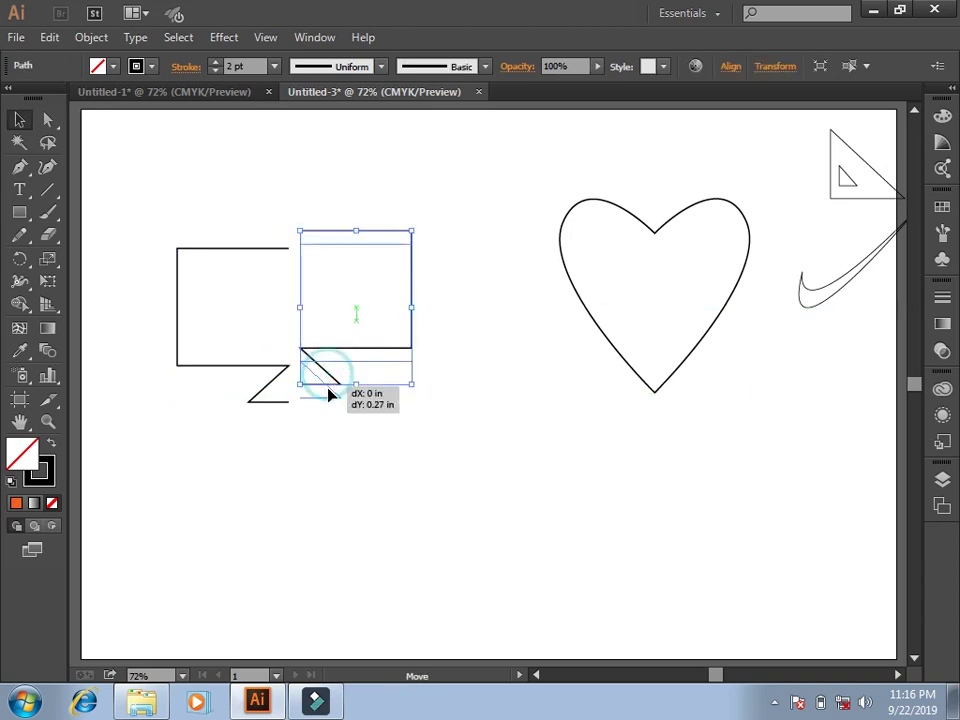
left_click(405, 418)
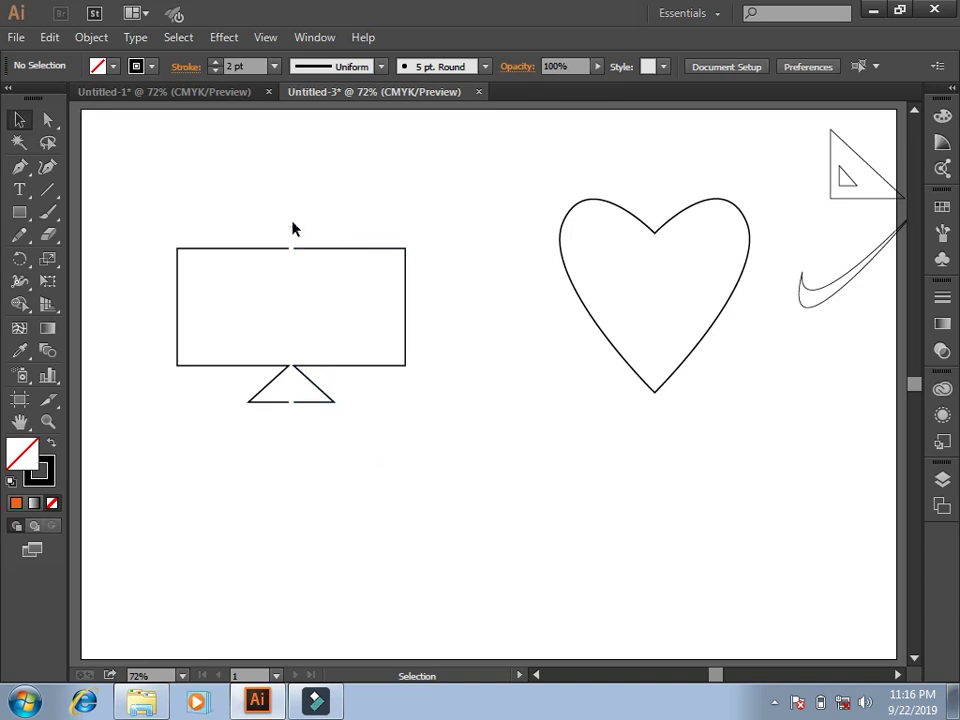
left_click_drag(266, 219, 302, 268)
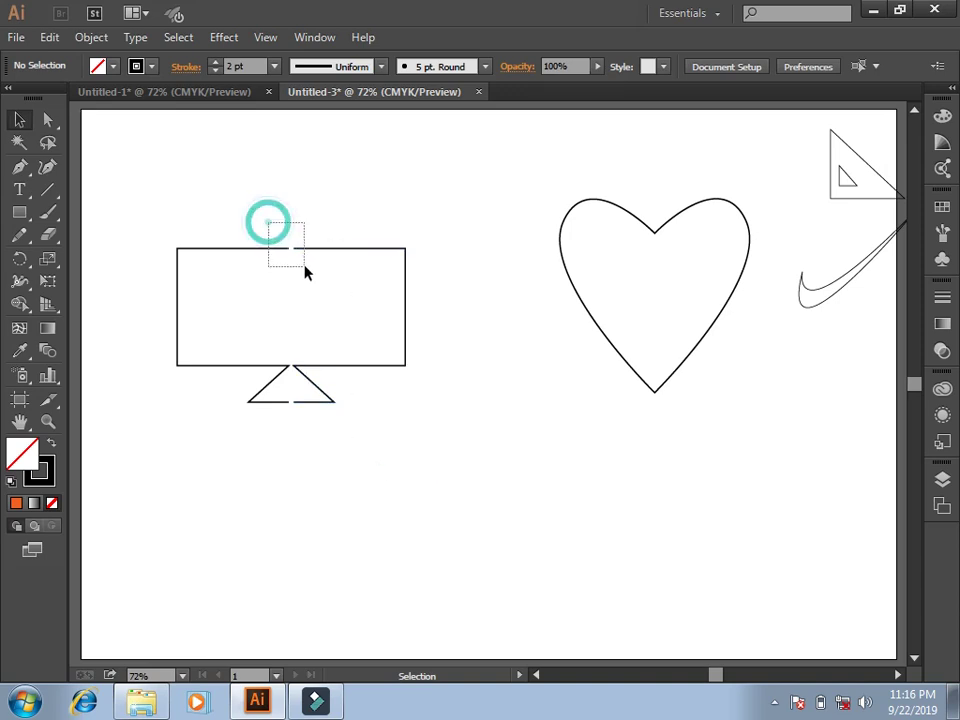
left_click(498, 340)
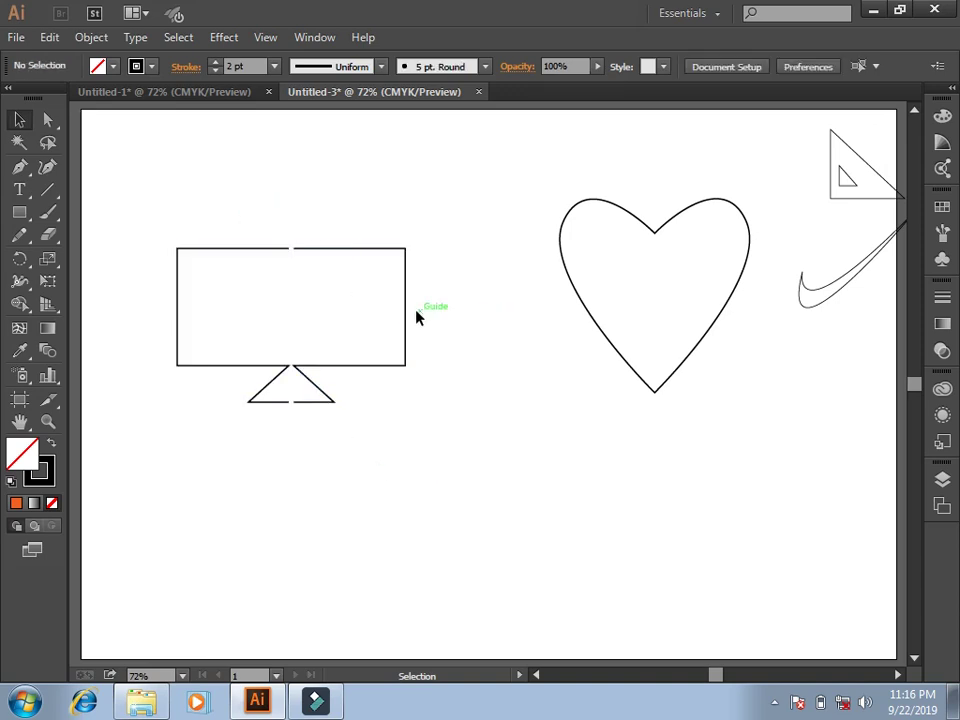
left_click_drag(405, 318, 403, 323)
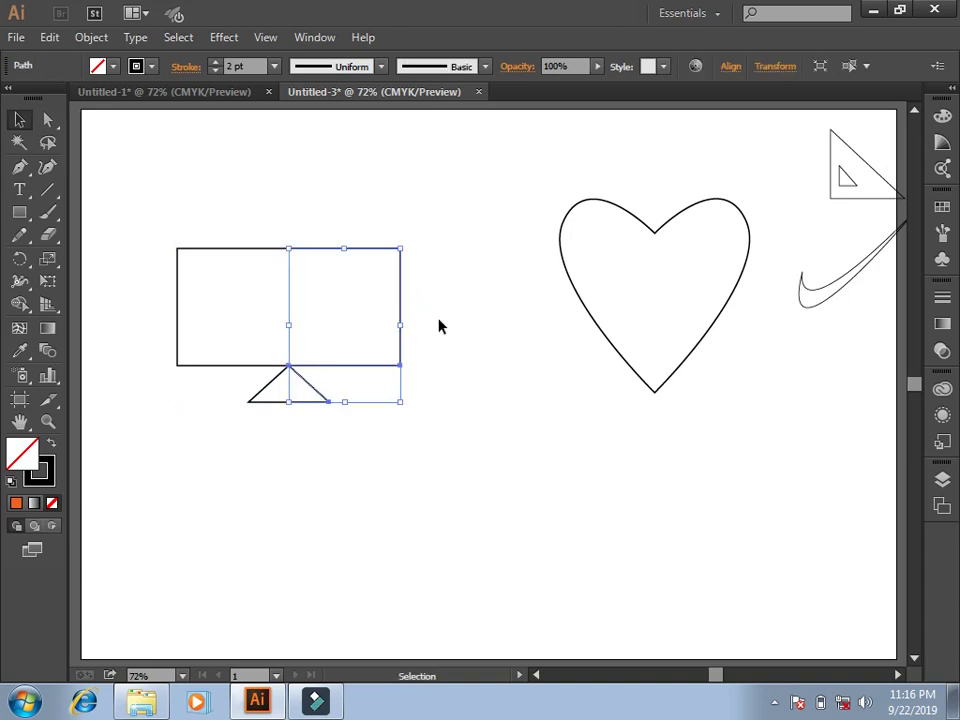
left_click(440, 325)
left_click(19, 119)
left_click(336, 249)
left_click(416, 468)
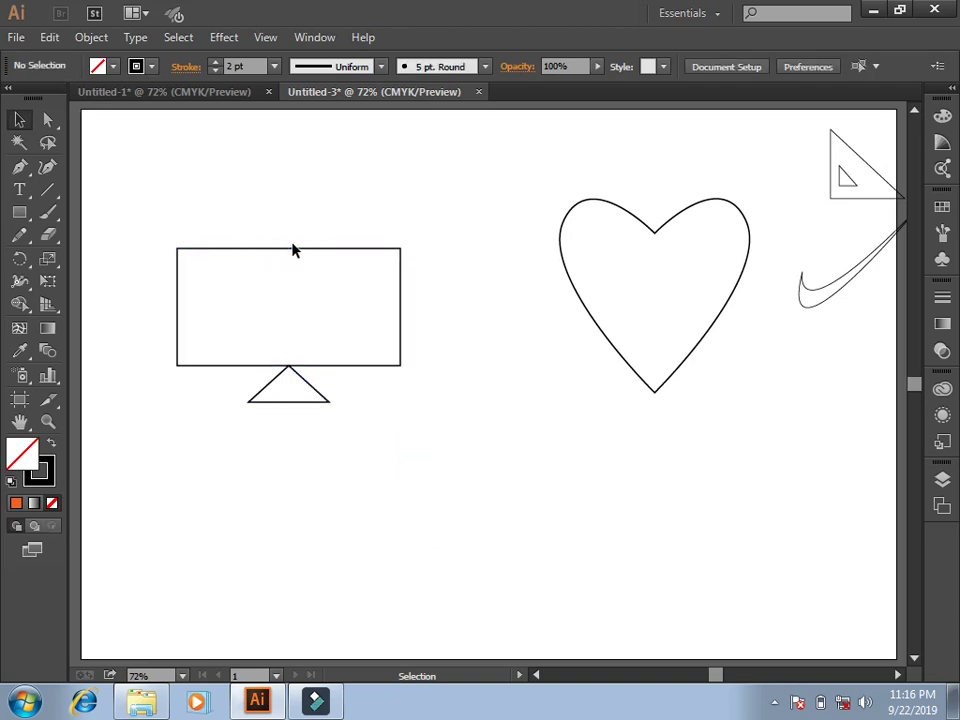
left_click(47, 120)
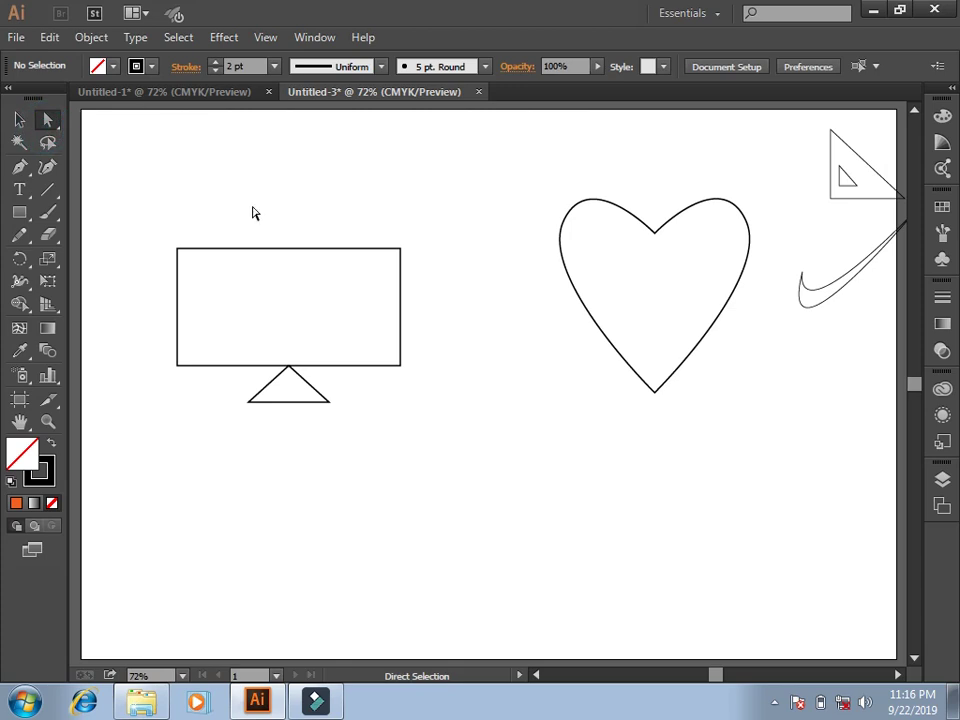
Join the meeting endpoints at the top edge and at the stand tip into one monitor path.
left_click(281, 256)
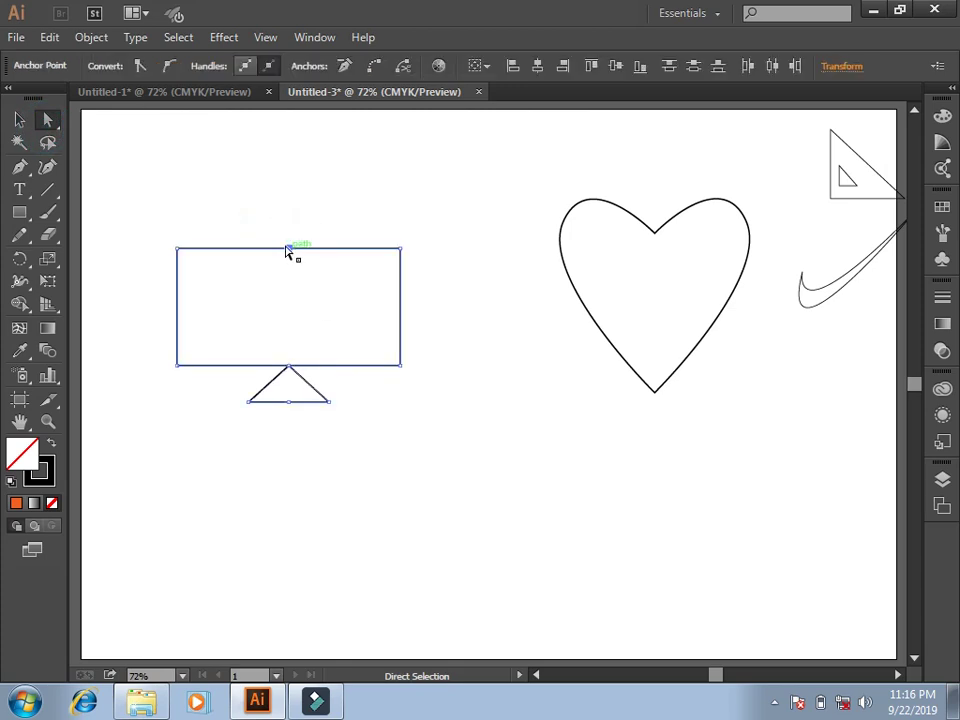
right_click(289, 249)
left_click(330, 357)
mouse_move(285, 452)
left_mouse_down()
mouse_move(305, 425)
mouse_move(328, 463)
mouse_move(300, 358)
left_mouse_up()
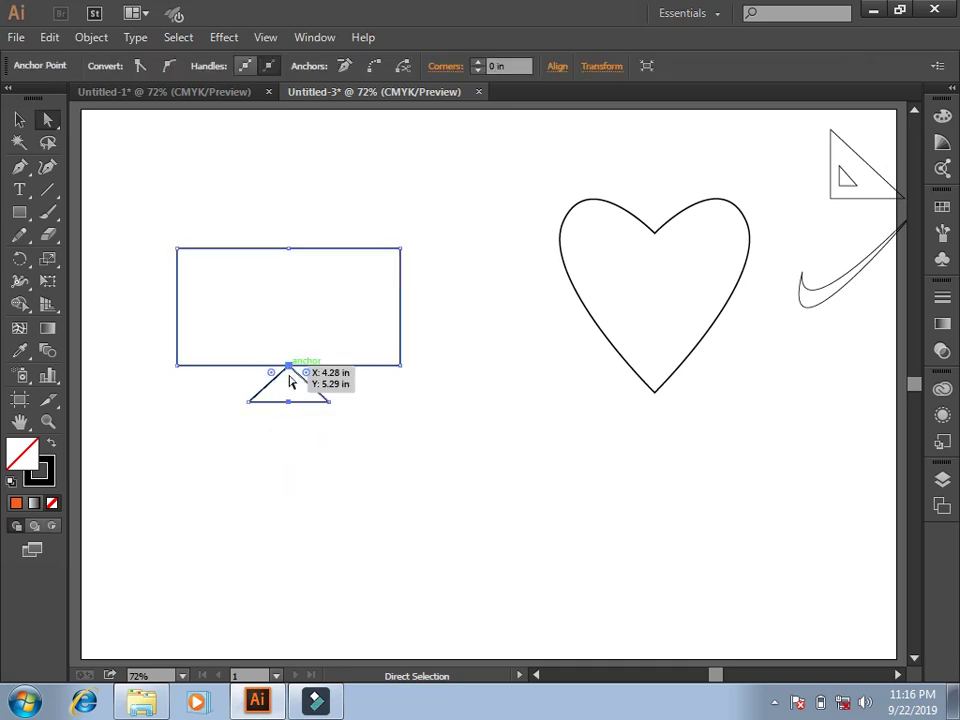
right_click(289, 379)
left_click(361, 508)
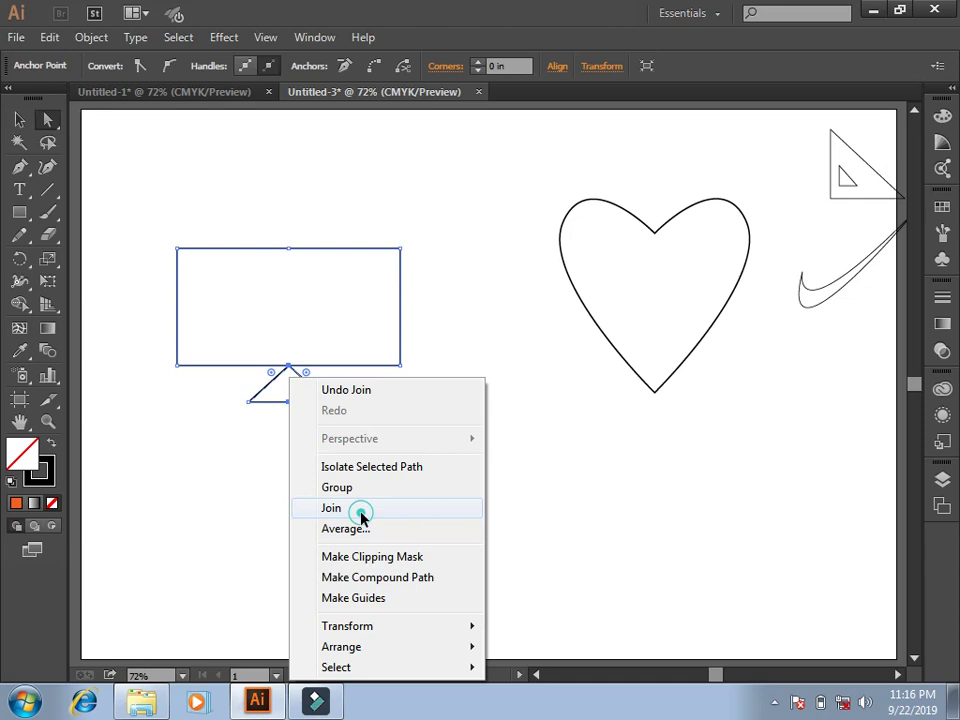
left_click(442, 480)
left_click(19, 119)
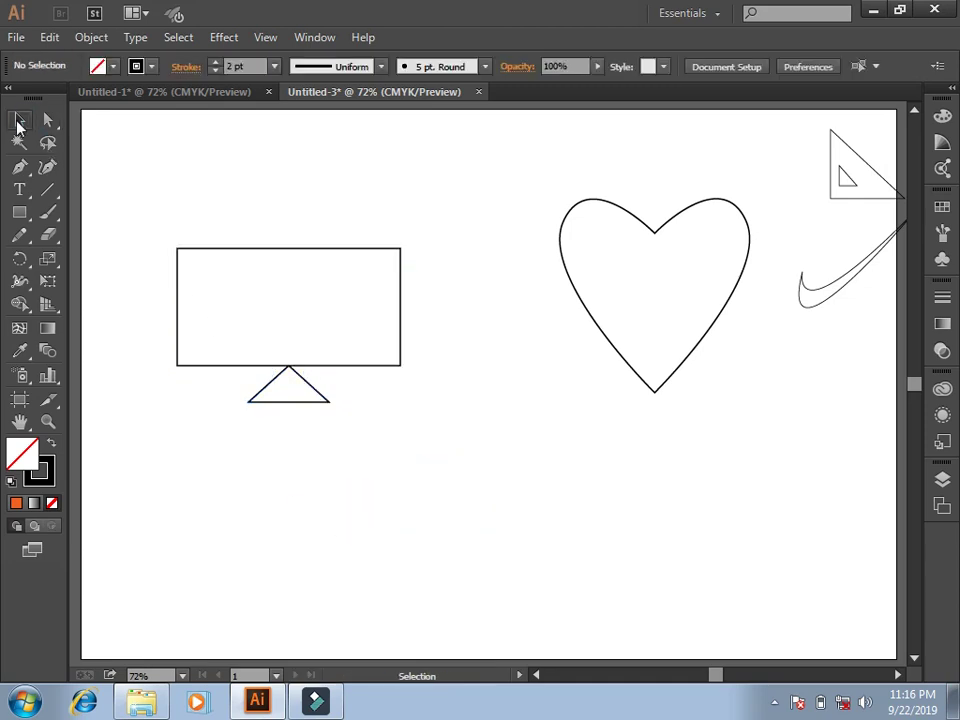
left_click(218, 257)
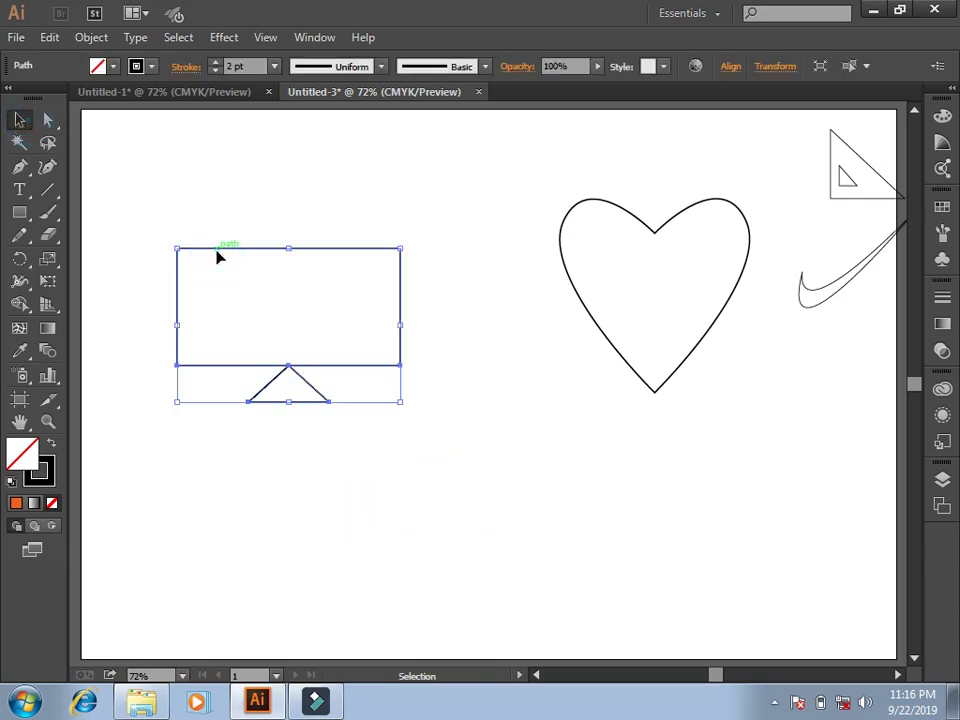
left_click(407, 446)
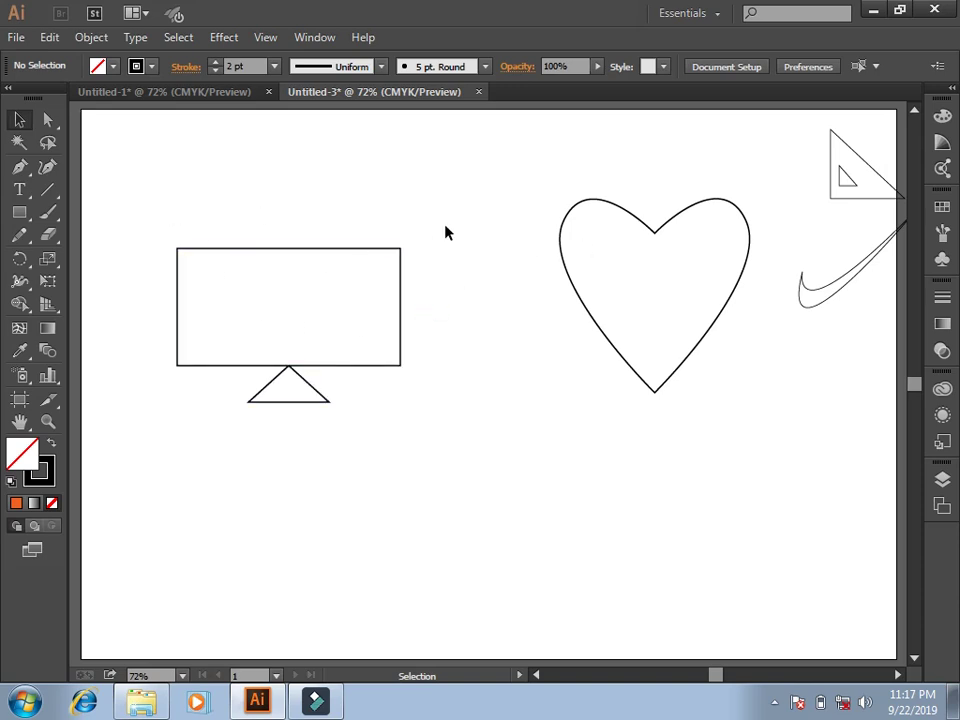
Move the monitor to the lower right and shift the set-square triangle left.
left_click_drag(345, 250, 758, 446)
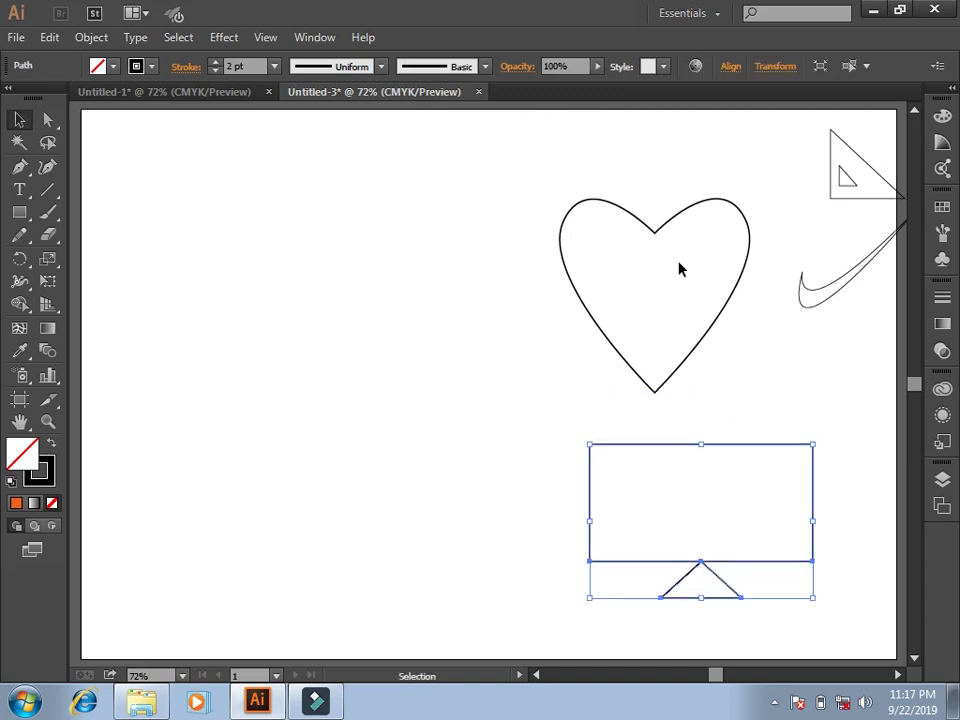
mouse_move(855, 151)
left_mouse_down()
mouse_move(750, 158)
mouse_move(755, 168)
left_mouse_up()
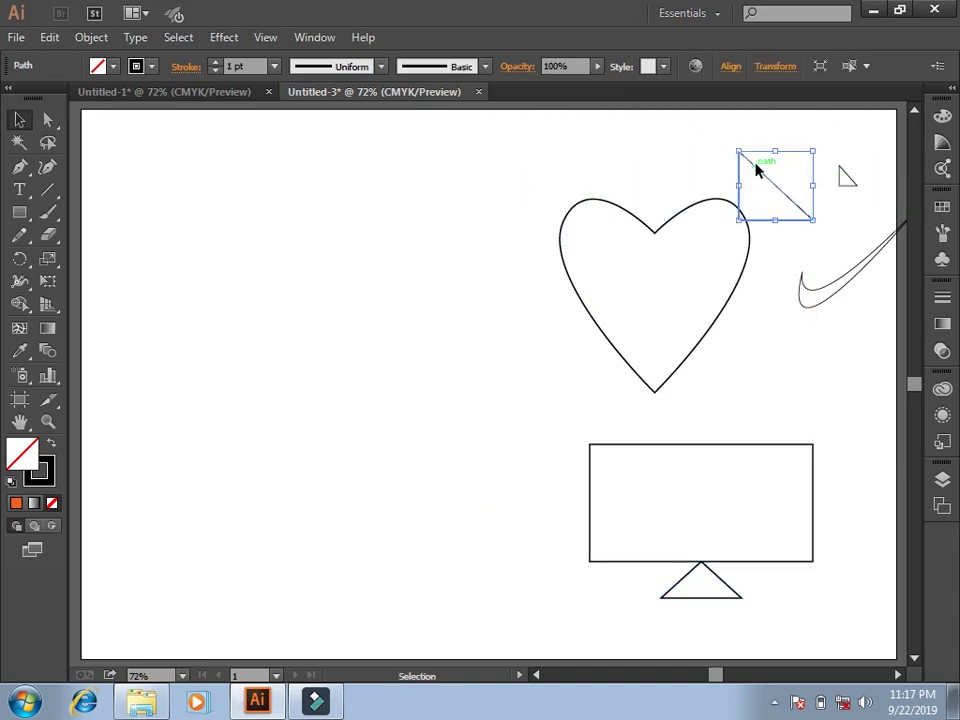
key("ctrl+z")
left_click(797, 160)
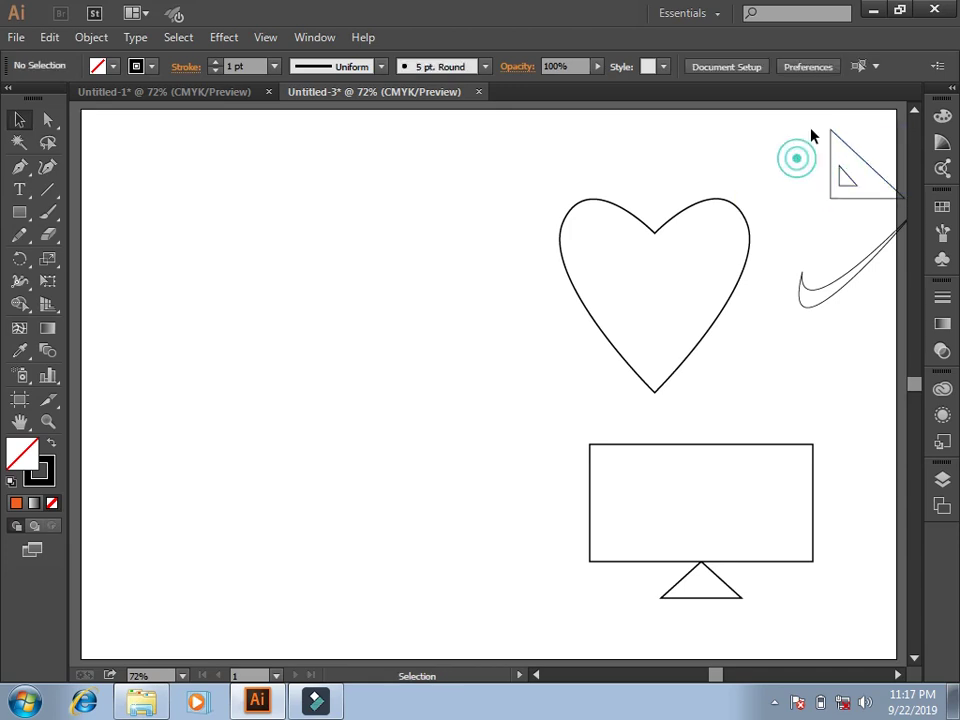
left_click_drag(812, 122, 840, 200)
left_click(828, 195)
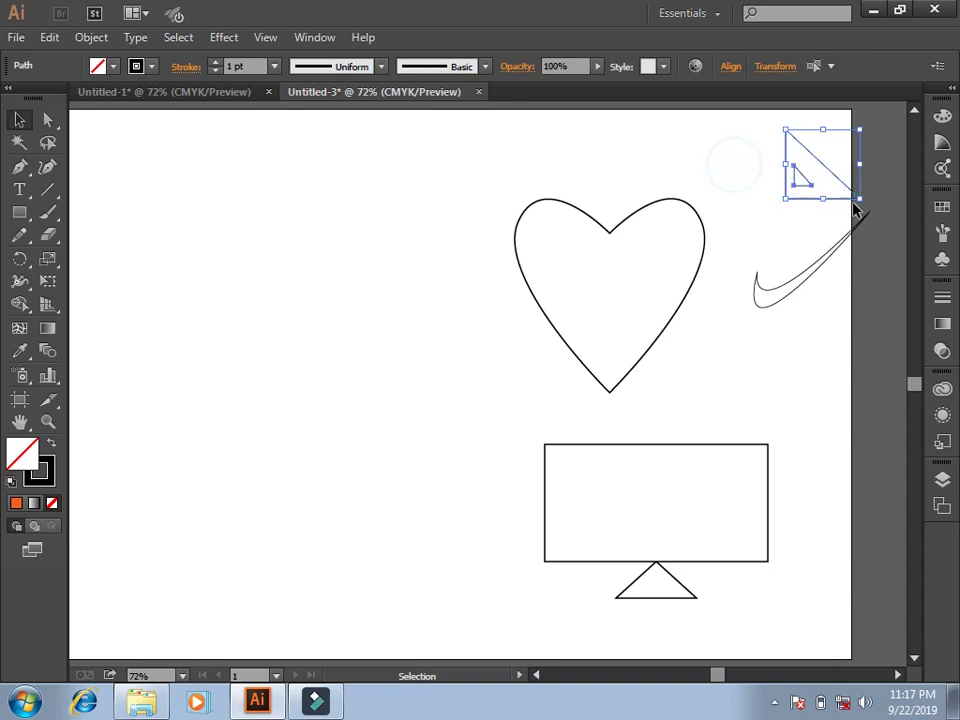
left_click_drag(835, 195, 716, 207)
Place the set-square at the lower left, scale it up, and select its large outer triangle.
left_click_drag(330, 361, 240, 452)
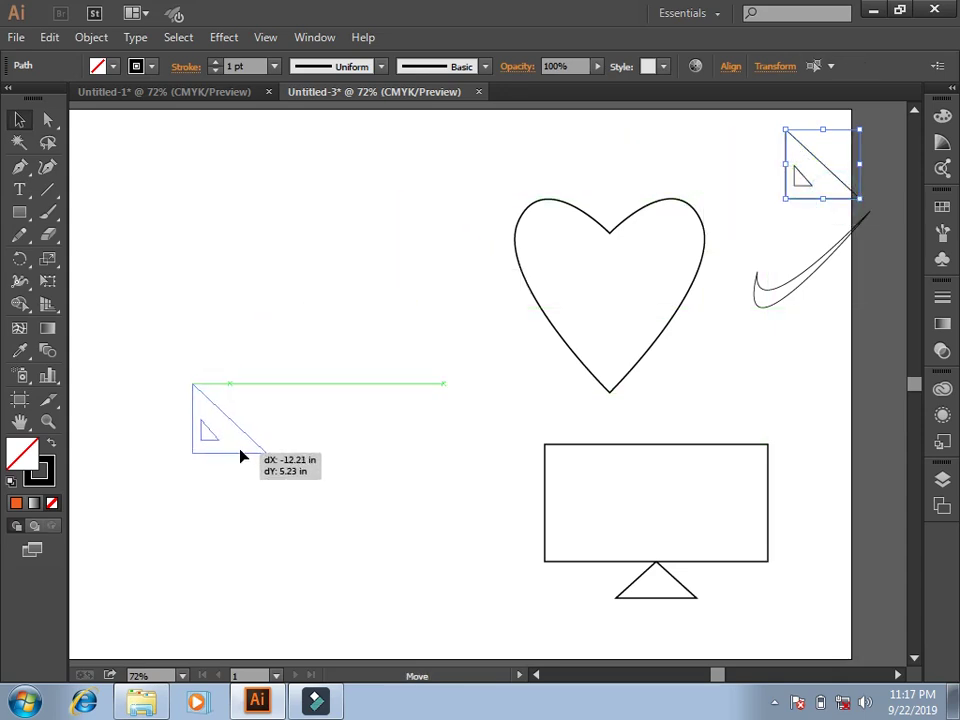
mouse_move(457, 287)
left_mouse_down()
mouse_move(543, 287)
mouse_move(503, 279)
mouse_move(508, 285)
left_mouse_up()
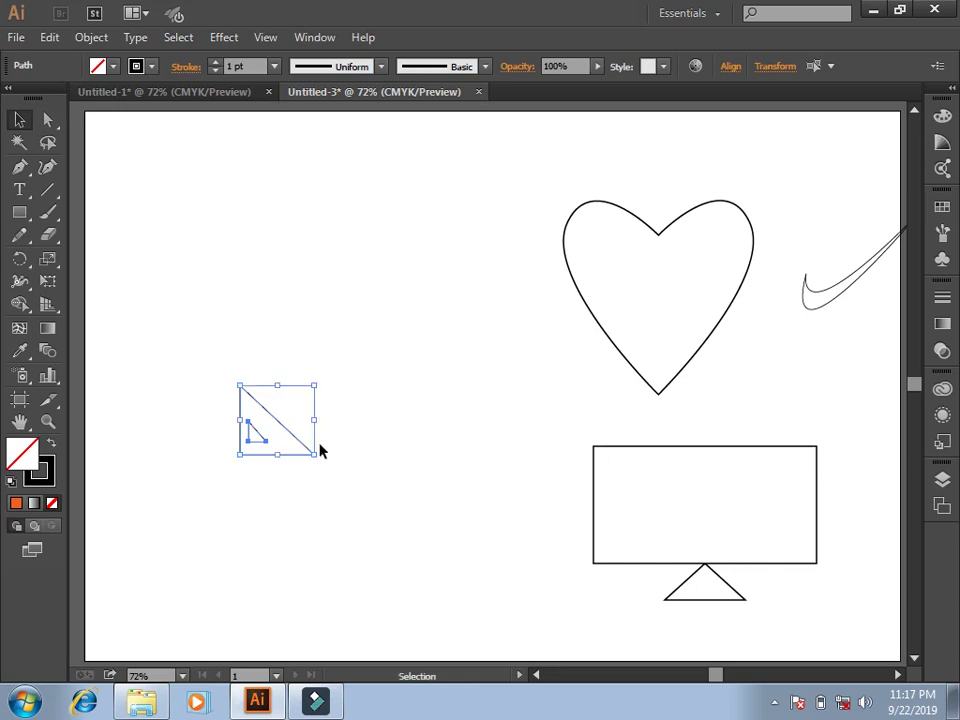
mouse_move(316, 455)
left_mouse_down()
mouse_move(424, 549)
mouse_move(574, 630)
mouse_move(503, 625)
left_mouse_up()
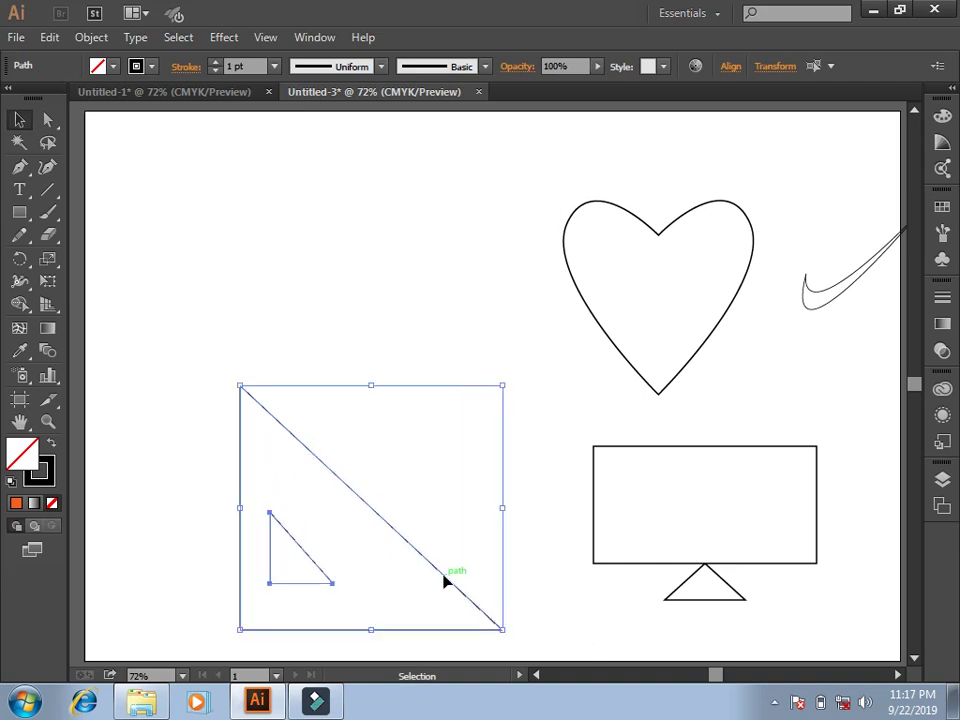
left_click_drag(444, 580, 391, 428)
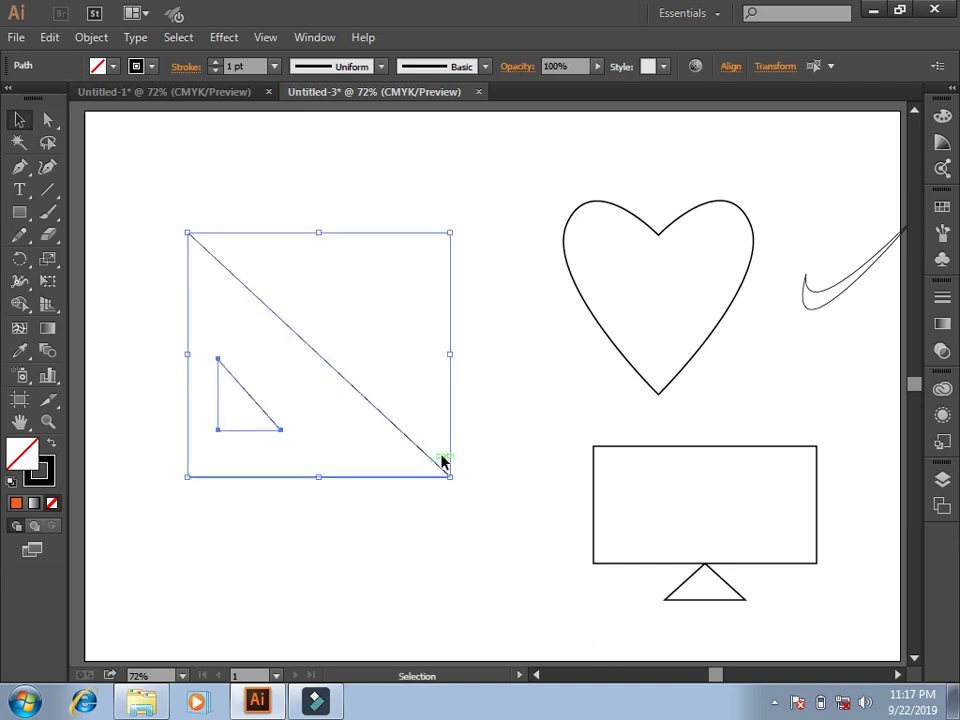
left_click_drag(450, 477, 490, 518)
left_click_drag(403, 432, 382, 438)
left_click(506, 405)
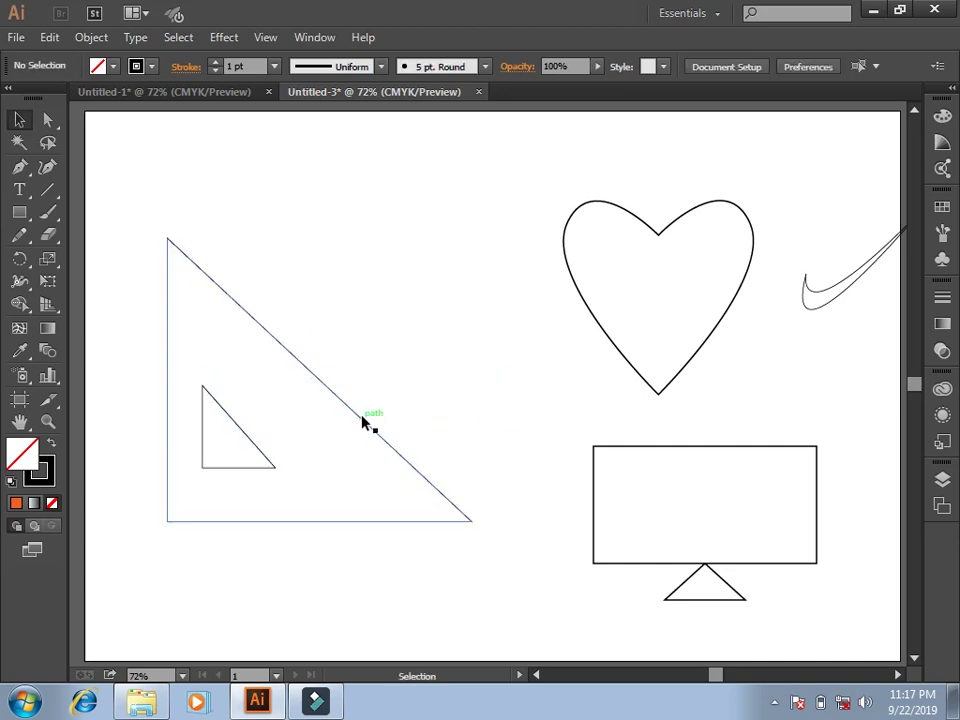
left_click(359, 423)
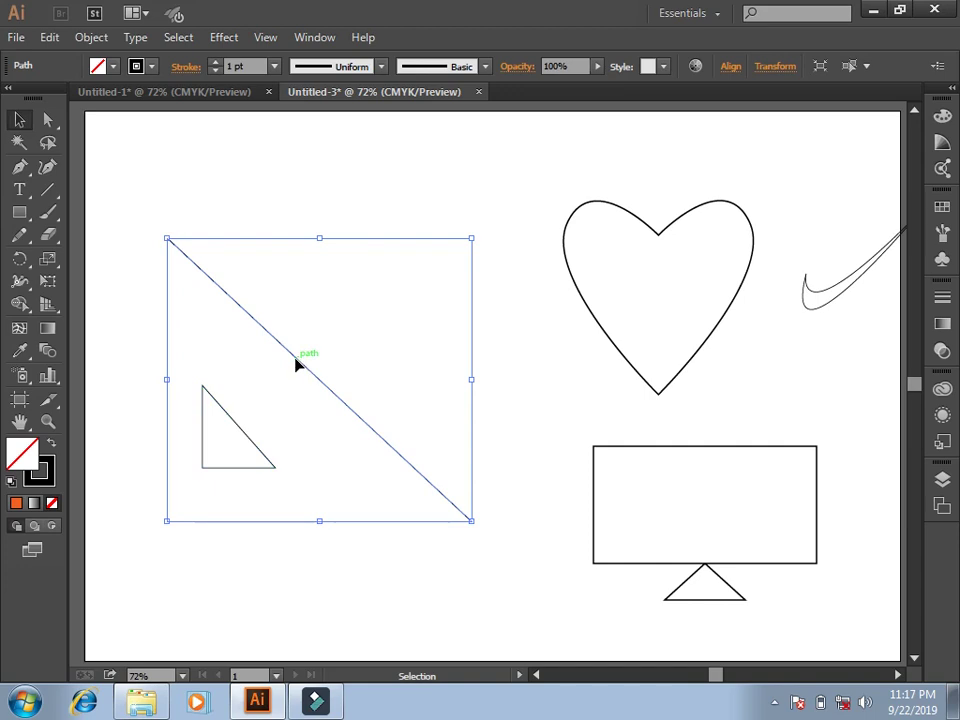
left_click(113, 66)
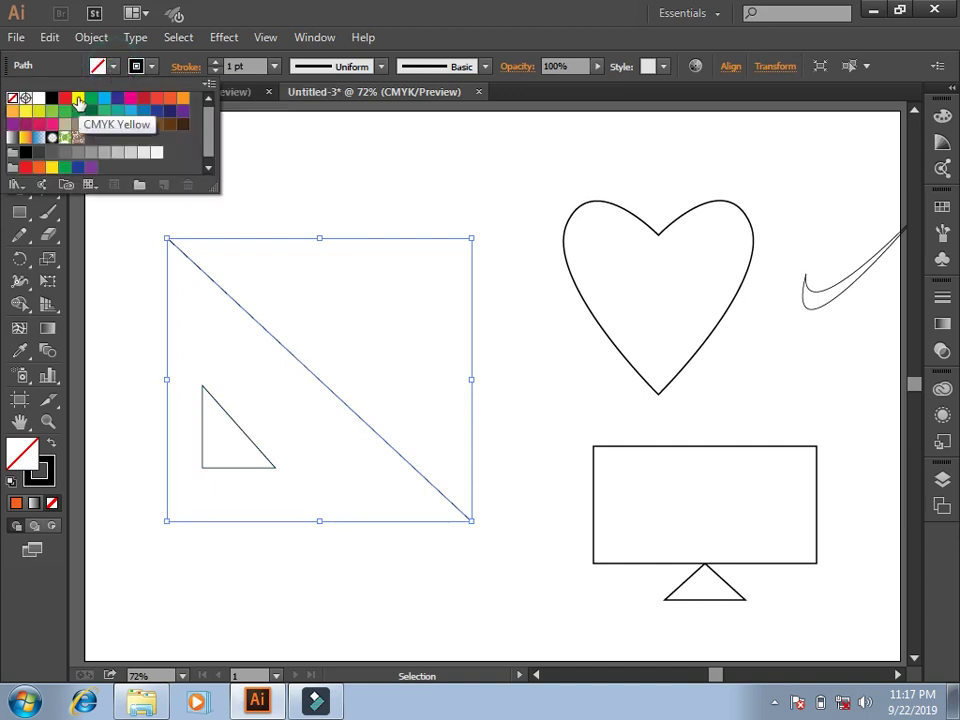
left_click(104, 99)
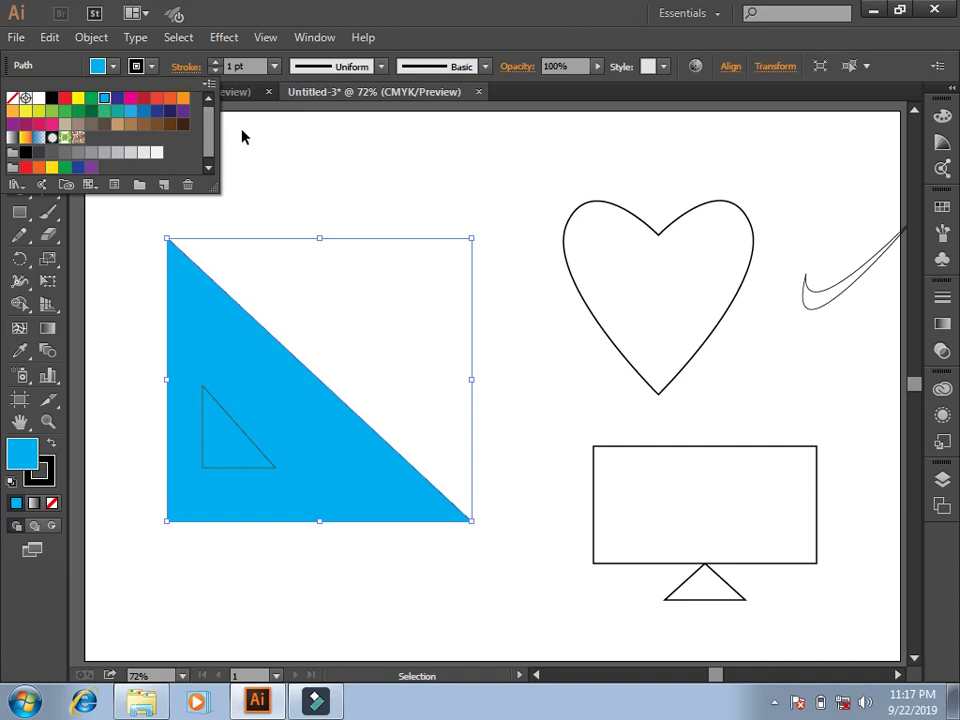
left_click(298, 224)
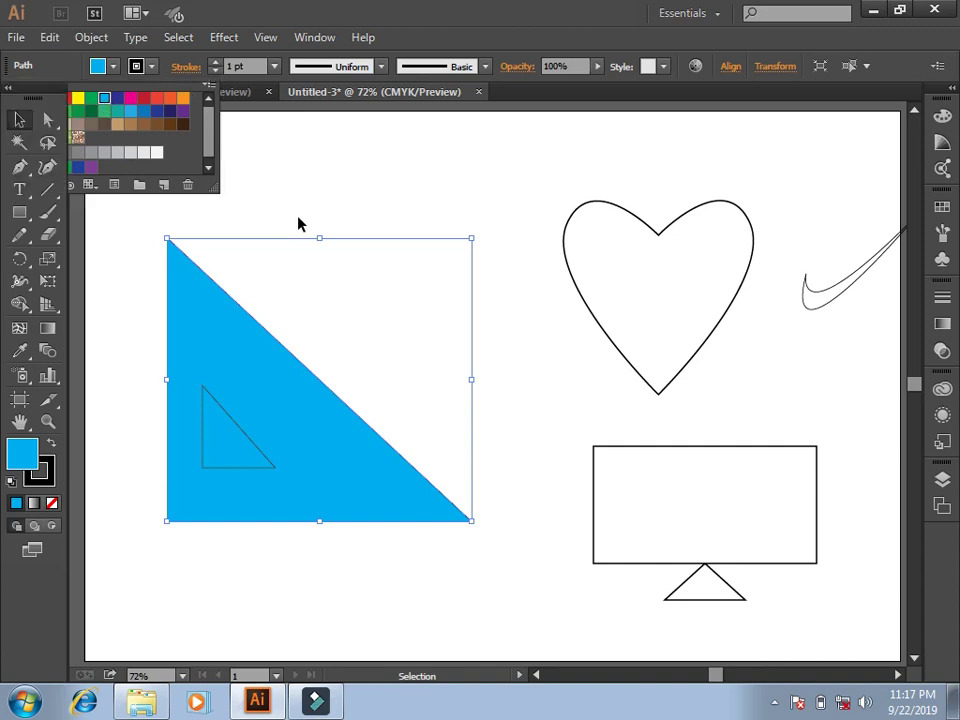
left_click(249, 447)
left_click(349, 281)
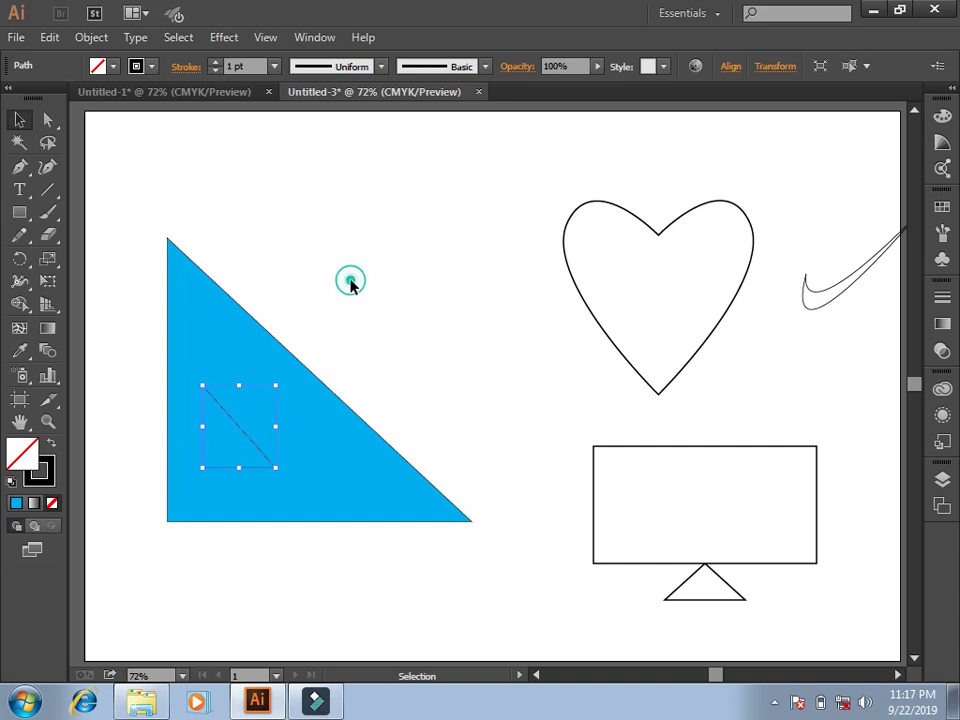
double_click(289, 357)
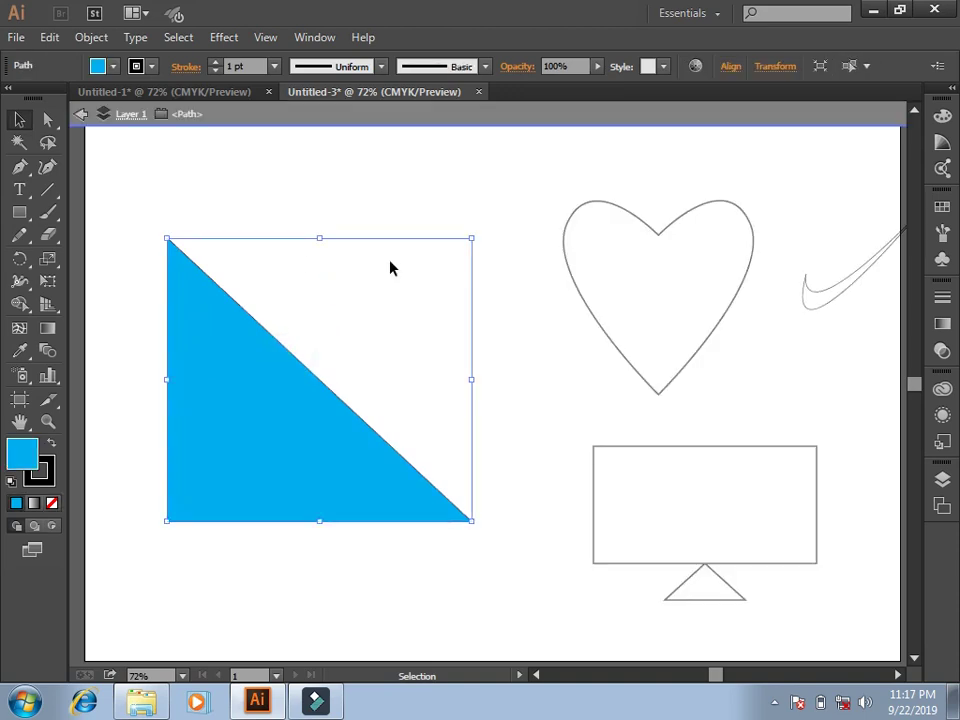
left_click(370, 195)
left_click(293, 457)
key("a")
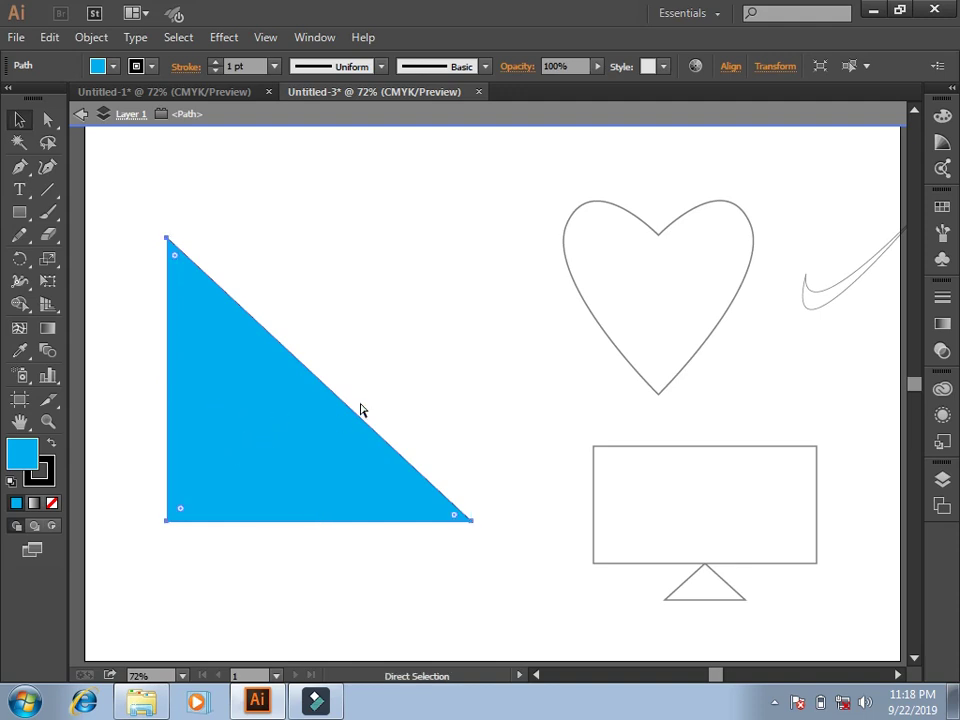
key("slash")
key("Escape")
key("v")
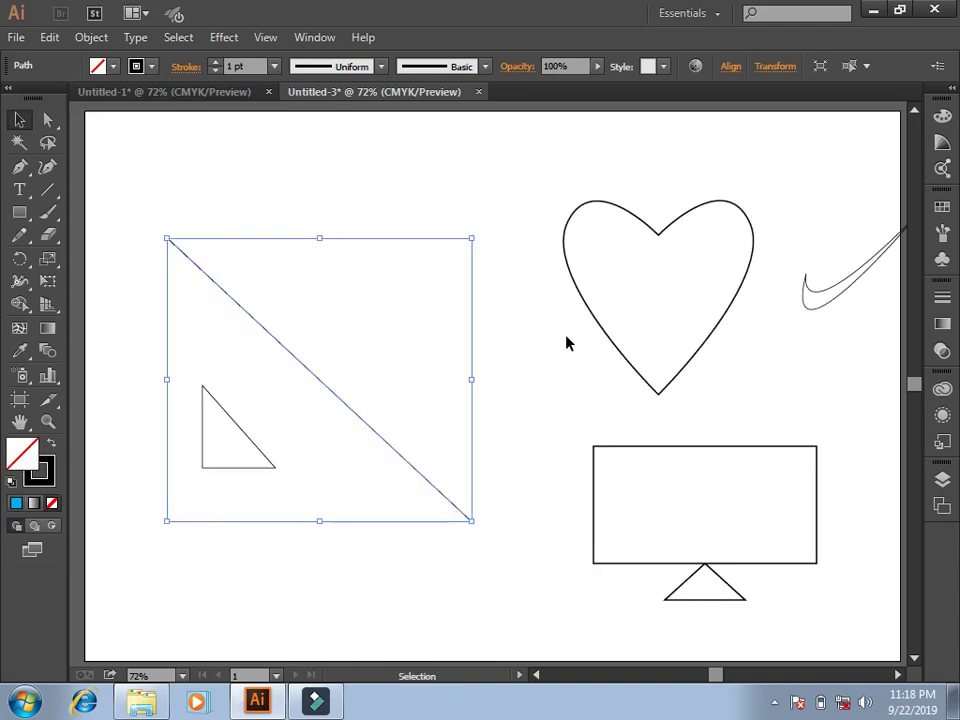
Select both set-square triangles and choose an option from their context menu.
left_click(565, 336)
left_click_drag(146, 257, 386, 529)
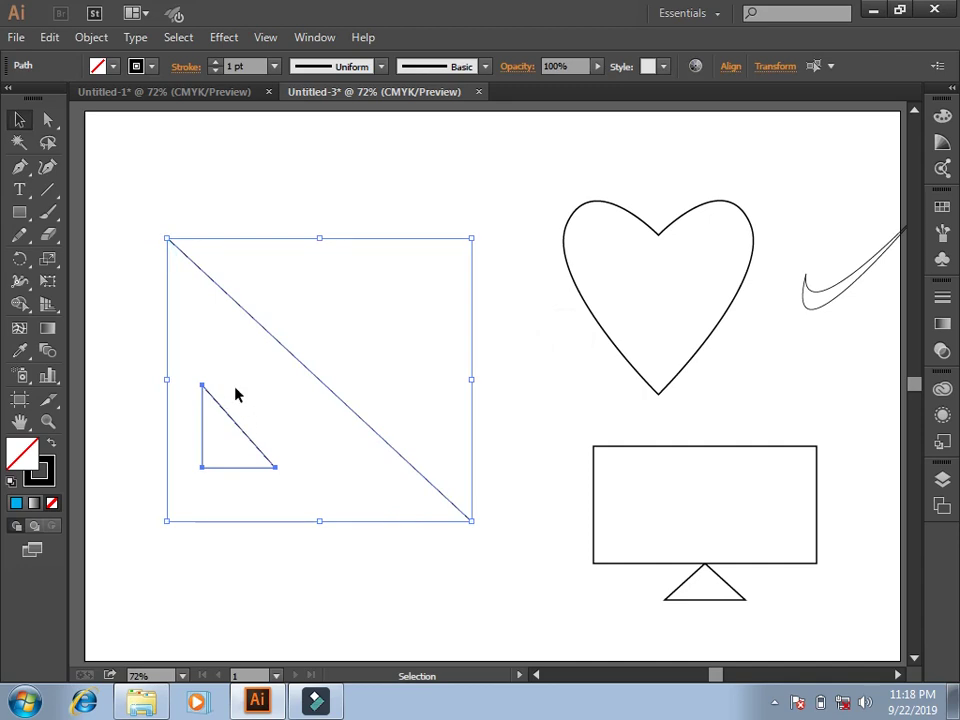
right_click(235, 390)
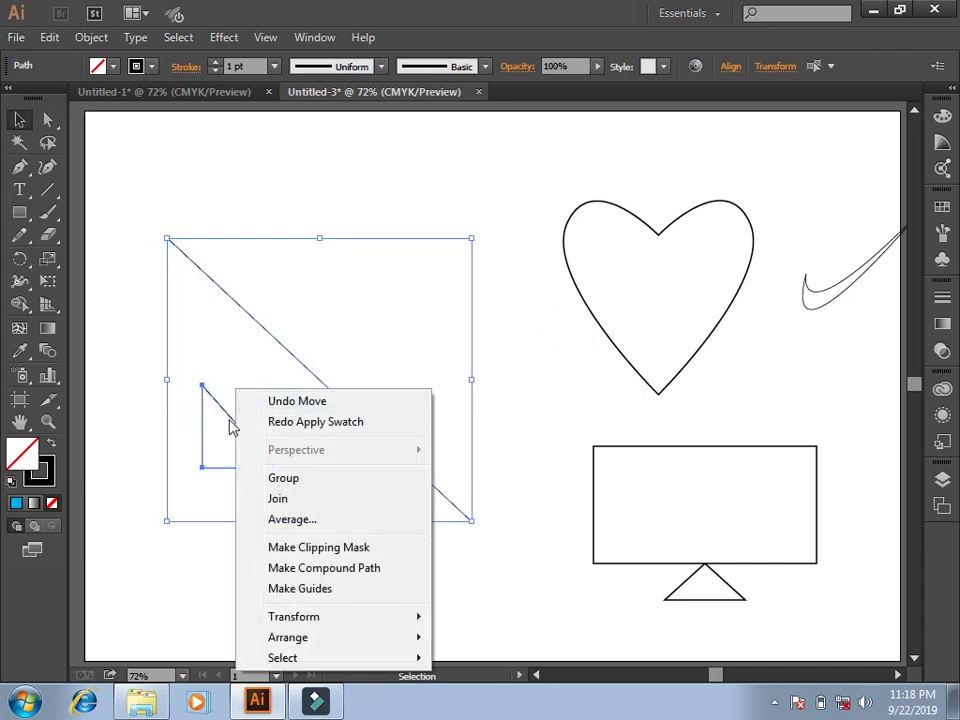
left_click(240, 486)
left_click(154, 519)
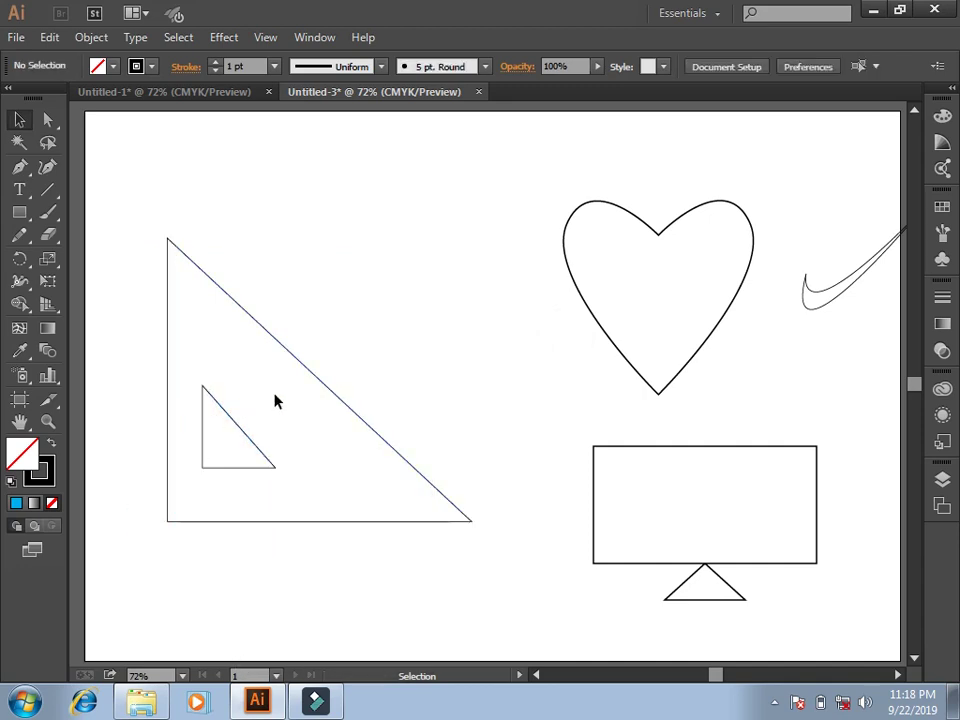
Fill the large triangle cyan and the small inner triangle white.
left_click(303, 365)
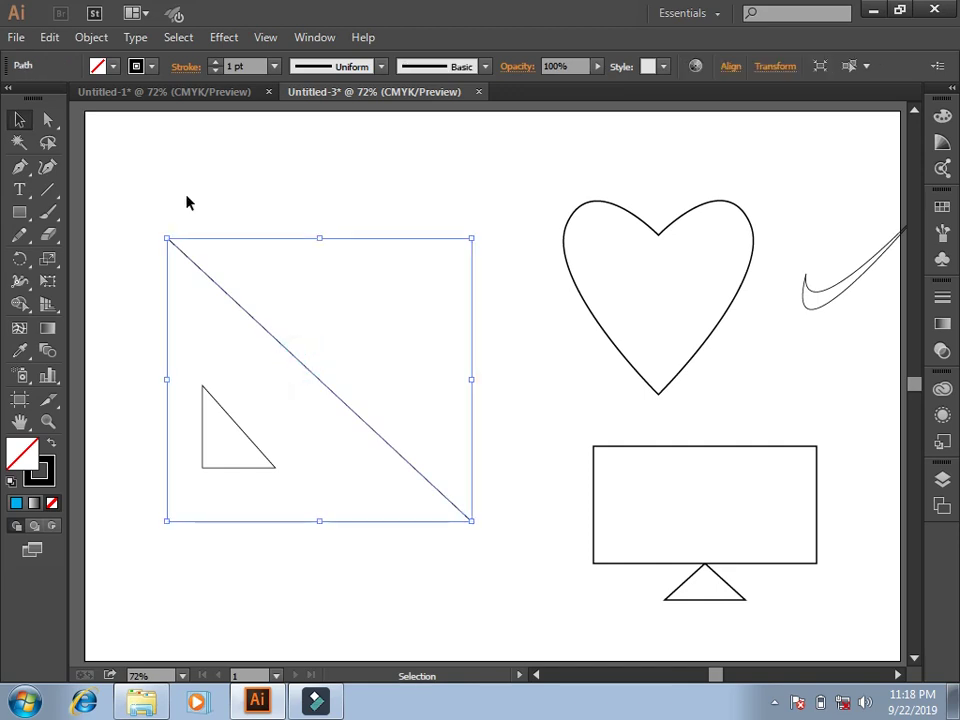
left_click(110, 66)
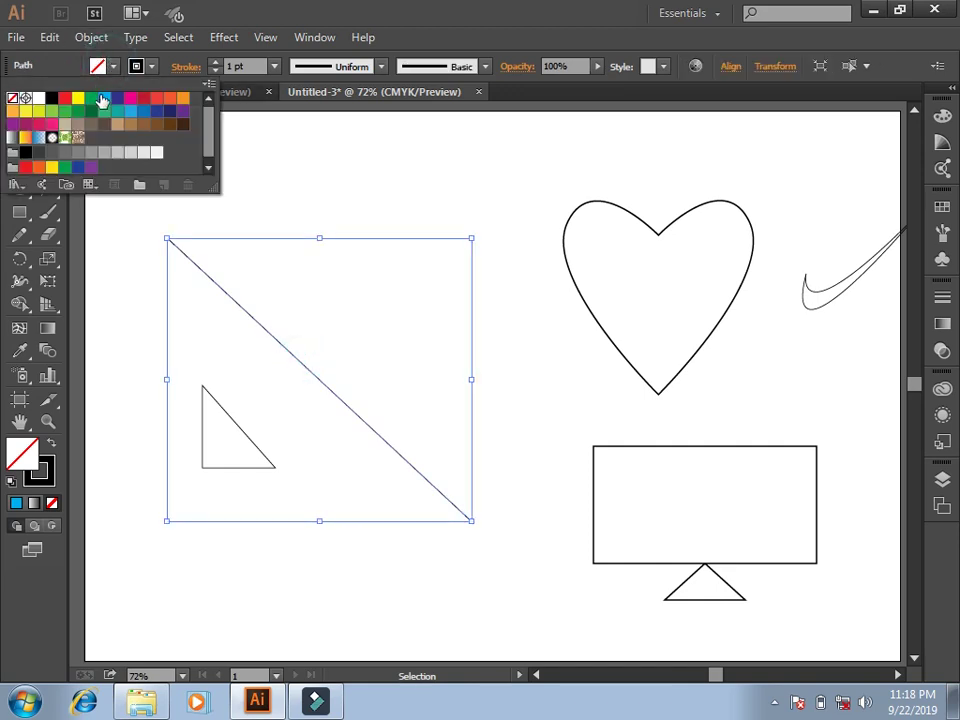
left_click(104, 97)
left_click(313, 163)
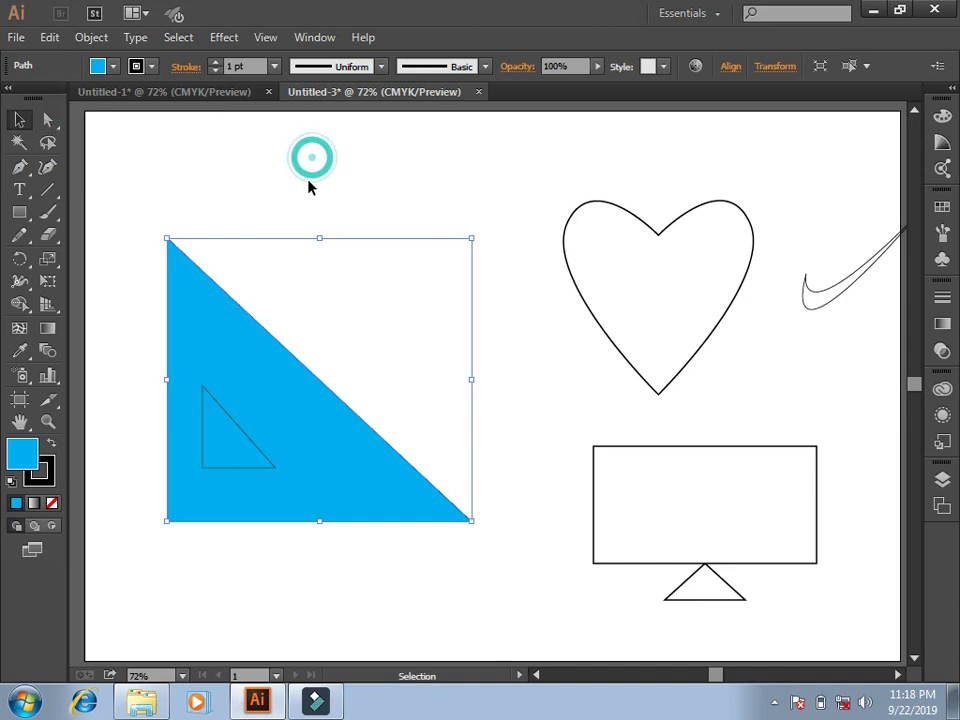
left_click(233, 428)
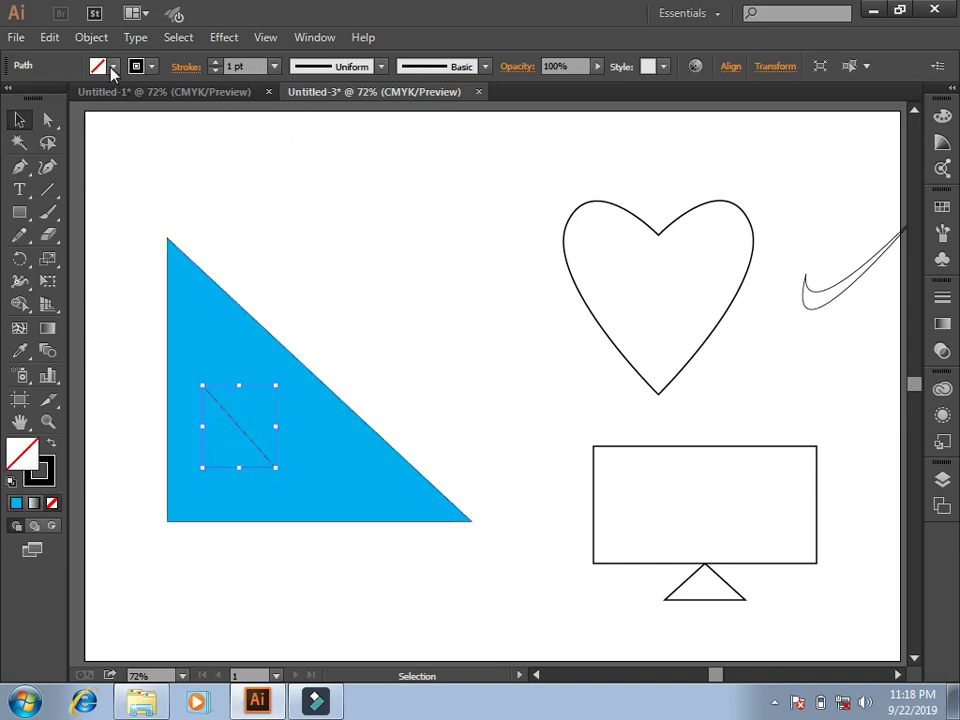
left_click(113, 66)
left_click(33, 101)
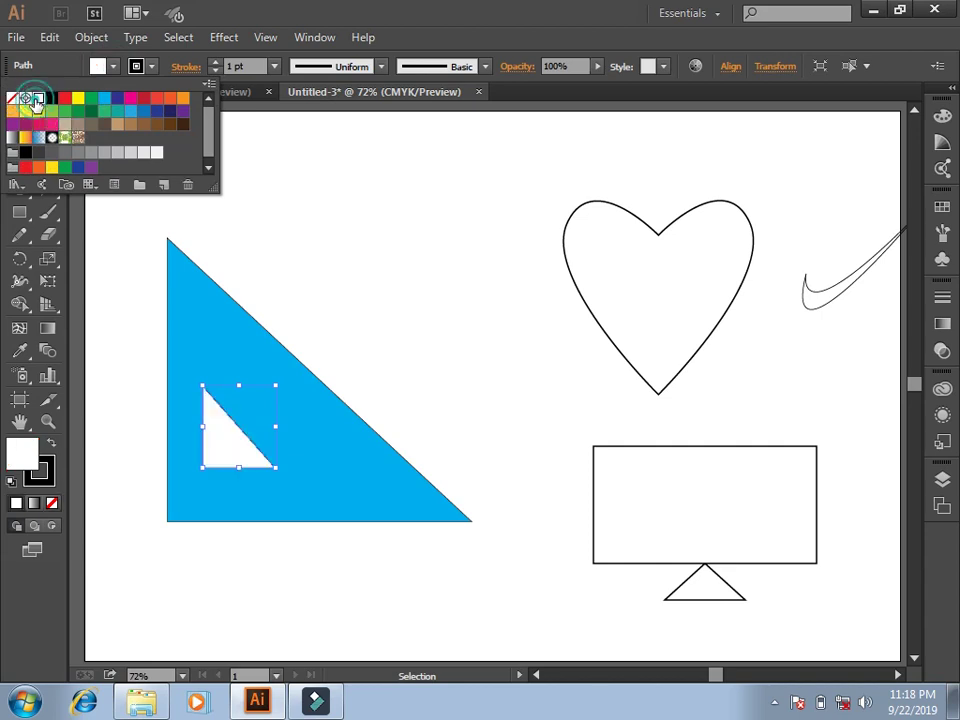
left_click(329, 269)
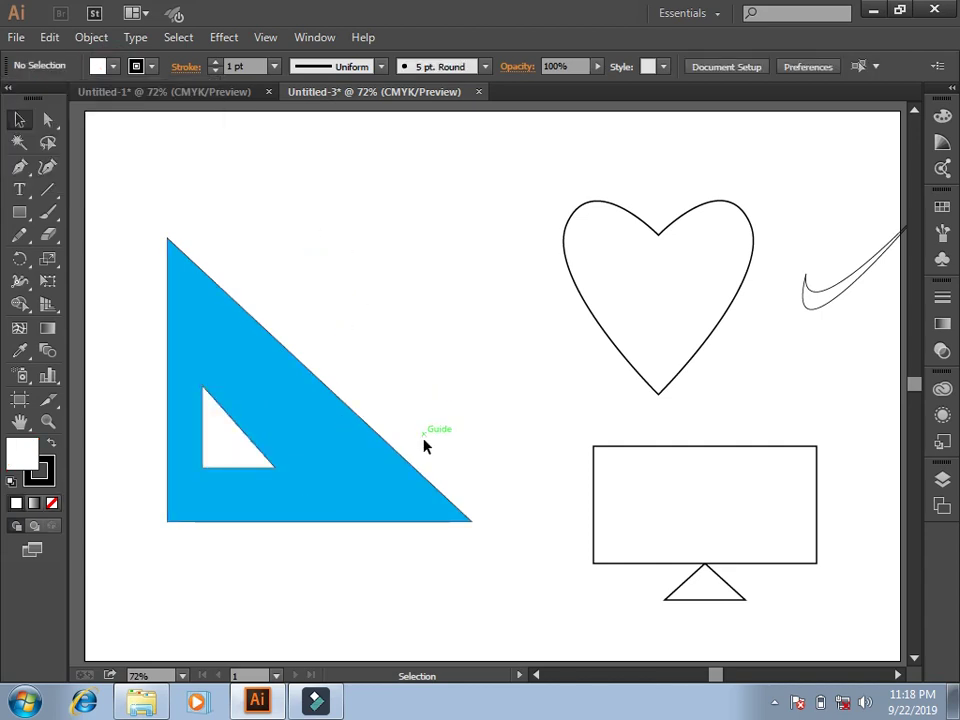
Marquee-select the cyan triangle together with its white cutout.
mouse_move(342, 267)
left_mouse_down()
mouse_move(165, 673)
mouse_move(295, 393)
left_mouse_up()
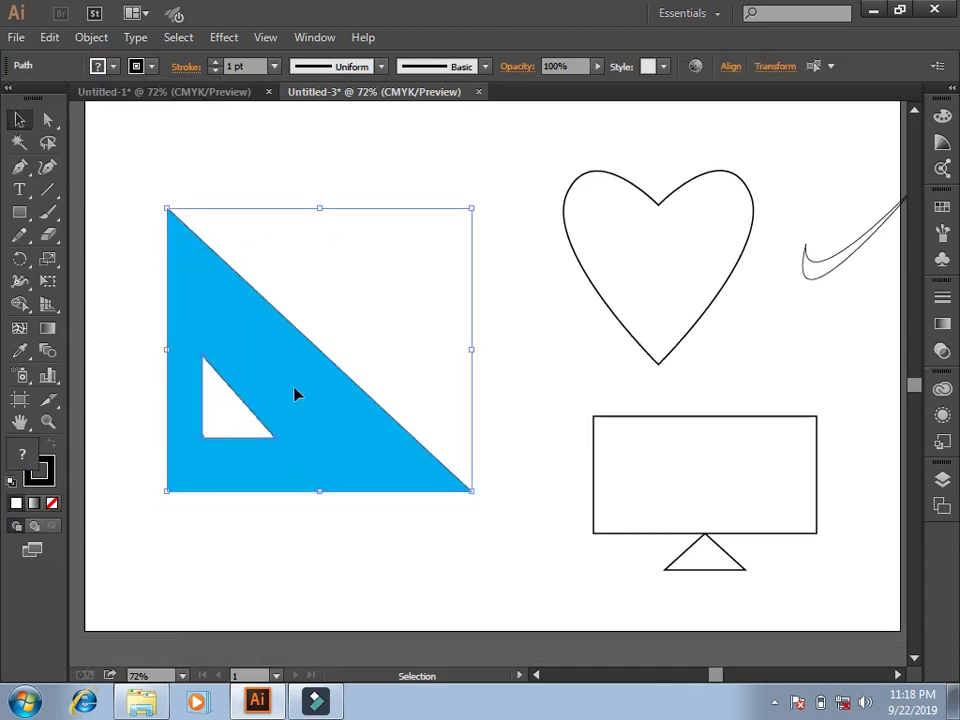
left_click(380, 576)
left_click_drag(525, 386, 520, 417)
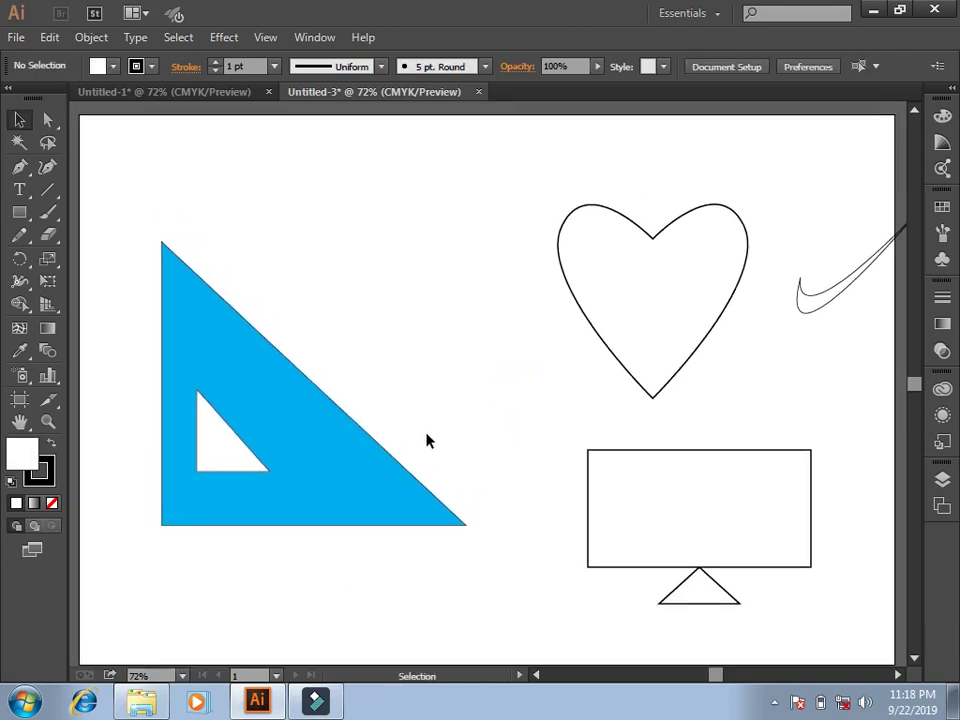
left_click_drag(437, 266, 141, 561)
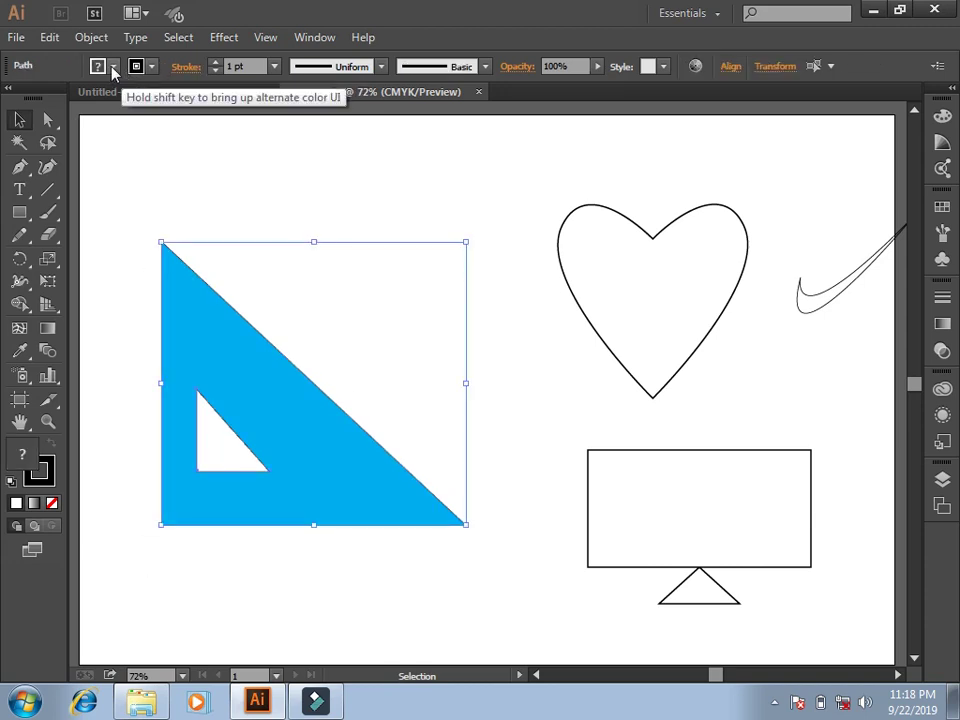
Set the set-square triangles' stroke to None, leaving only the cyan and white fills.
left_click(150, 67)
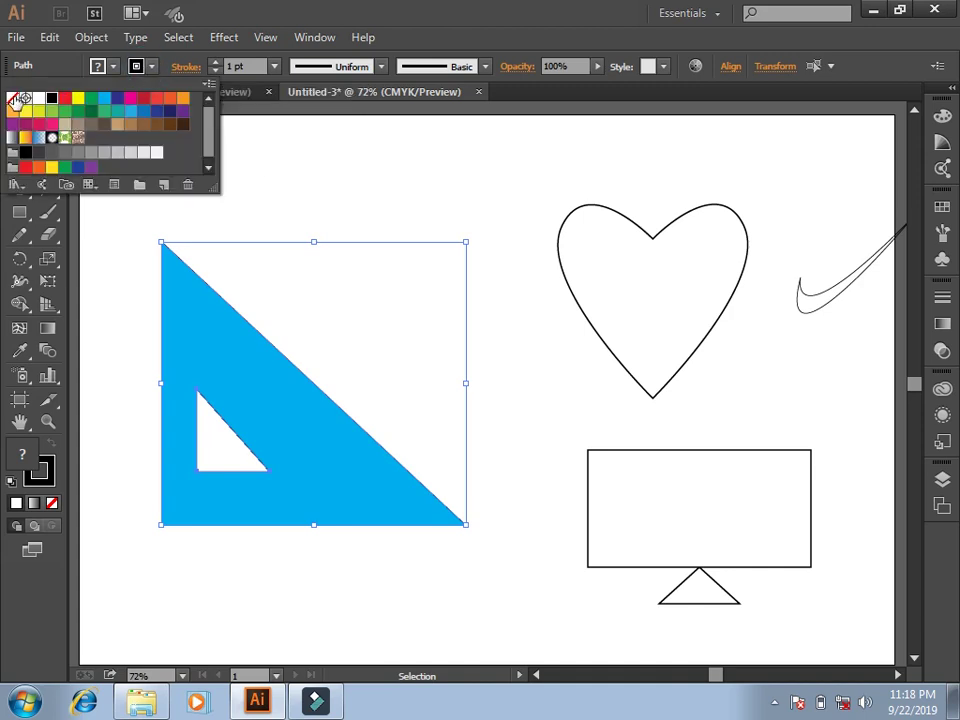
left_click(12, 98)
left_click(330, 187)
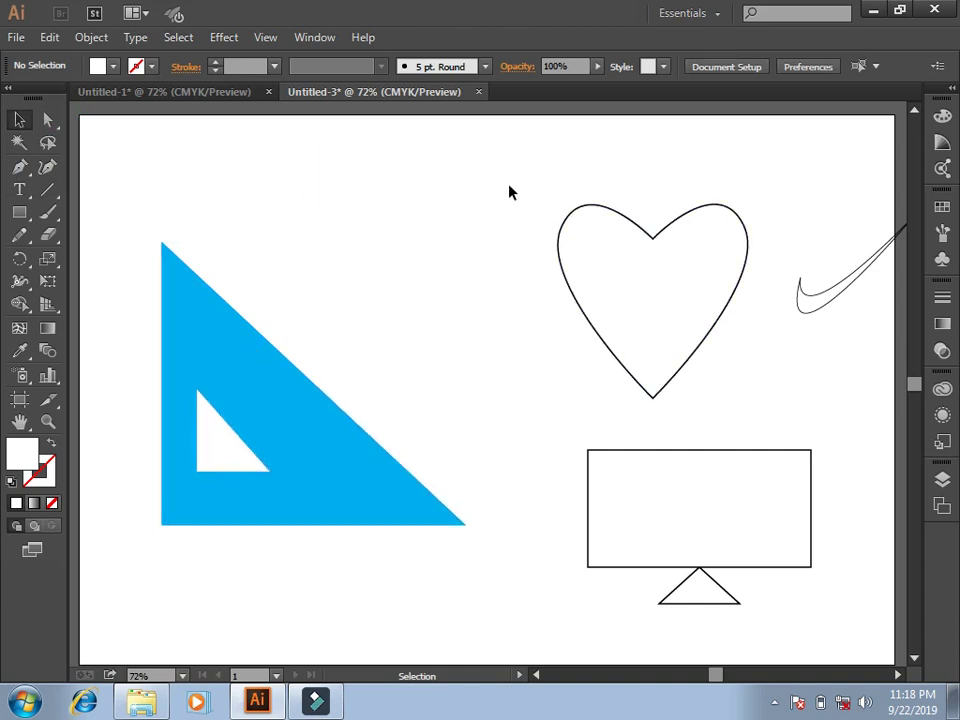
left_click_drag(509, 192, 765, 386)
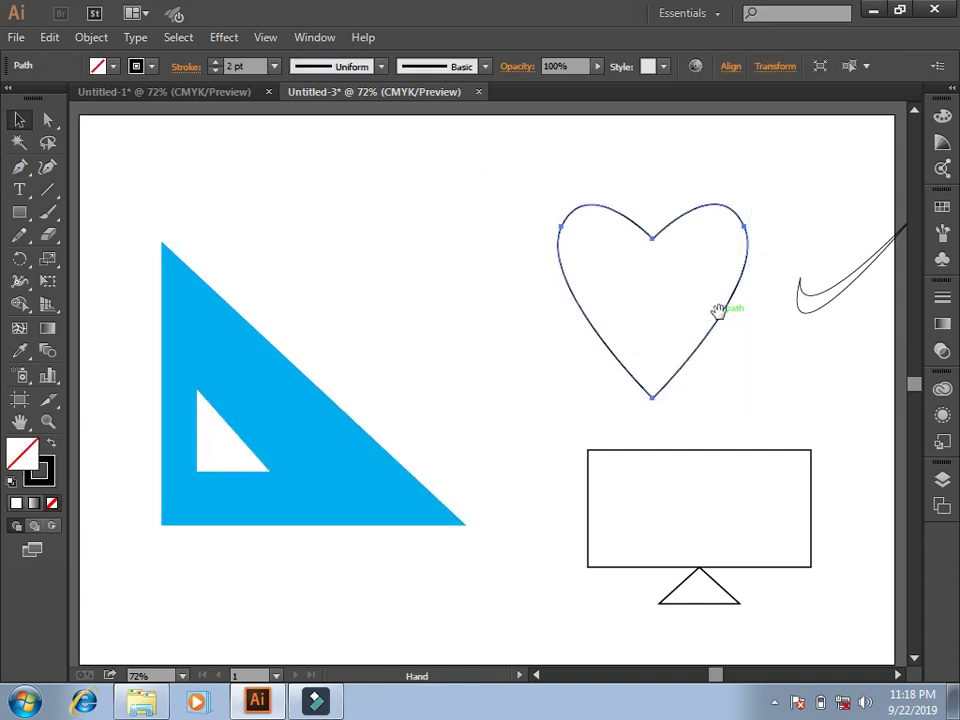
Reselect the heart and move it up and to the left.
left_click_drag(707, 313, 719, 317)
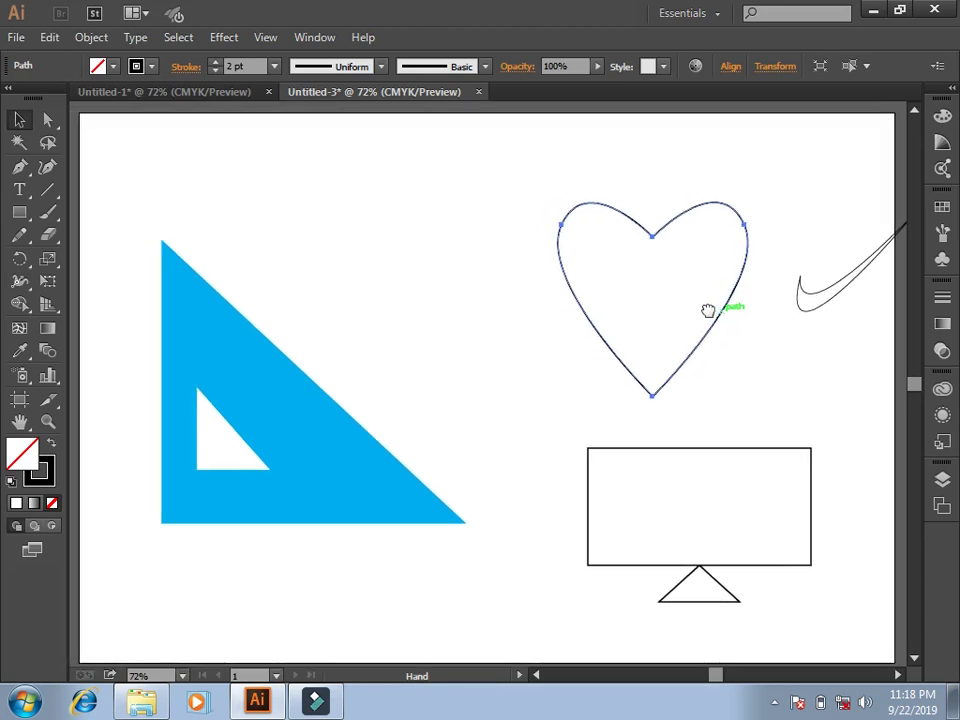
left_click(760, 344)
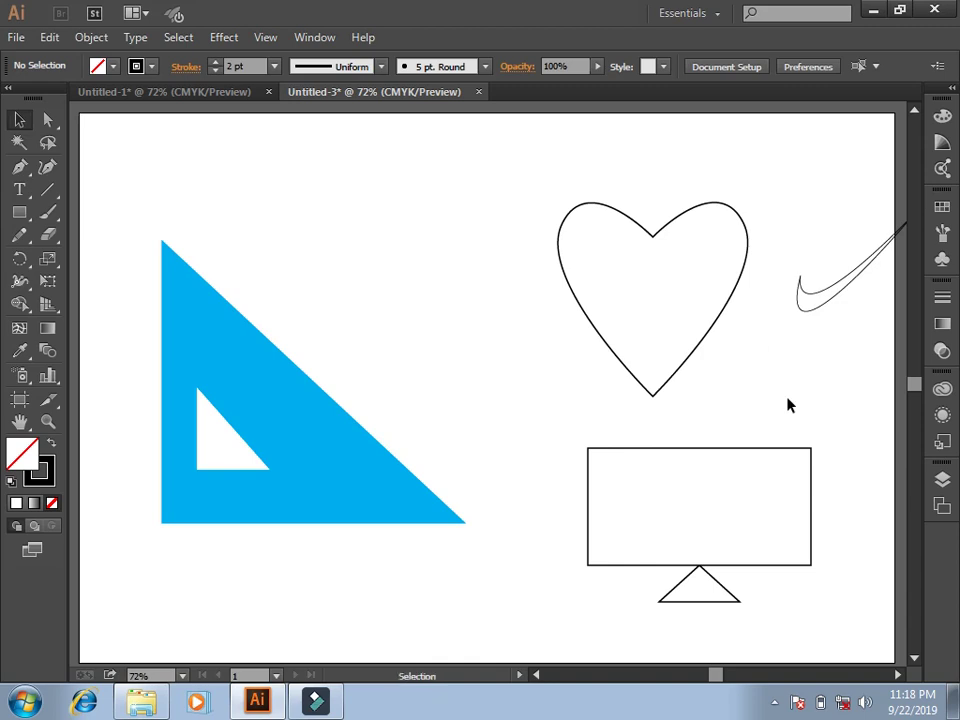
left_click_drag(536, 186, 793, 388)
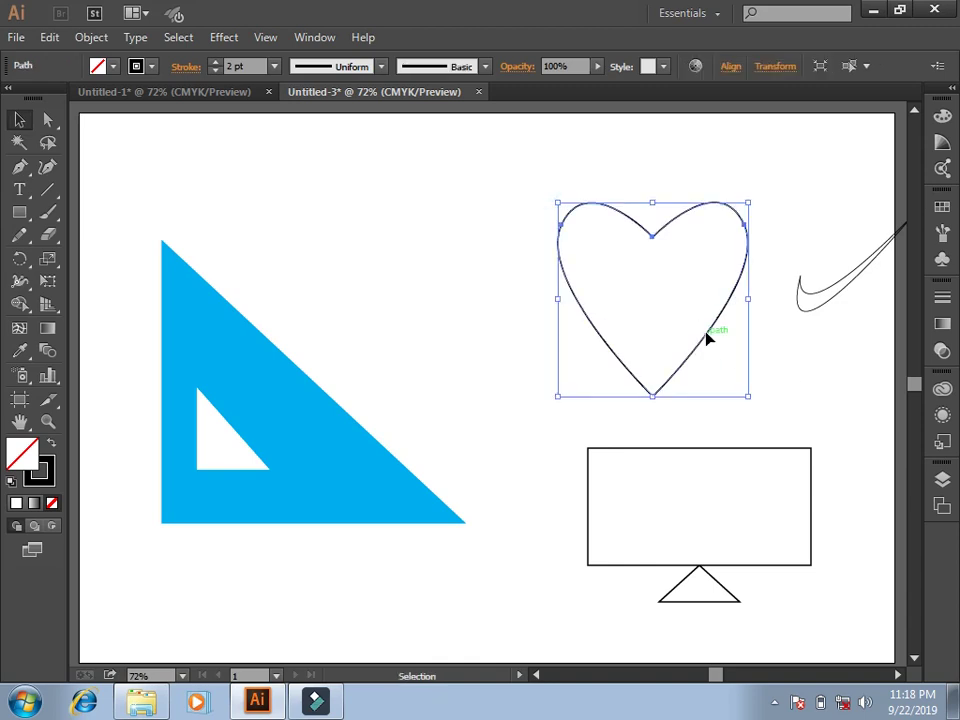
left_click_drag(703, 337, 662, 292)
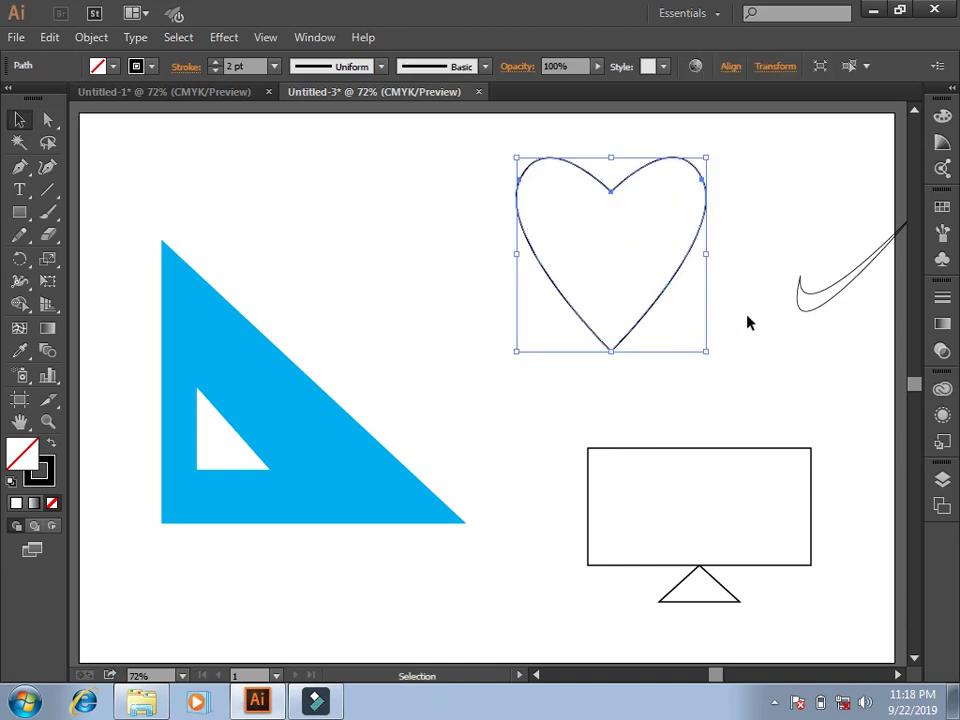
Fill the heart orange and adjust the swatch's magenta to 72 with Preview on.
left_click(113, 67)
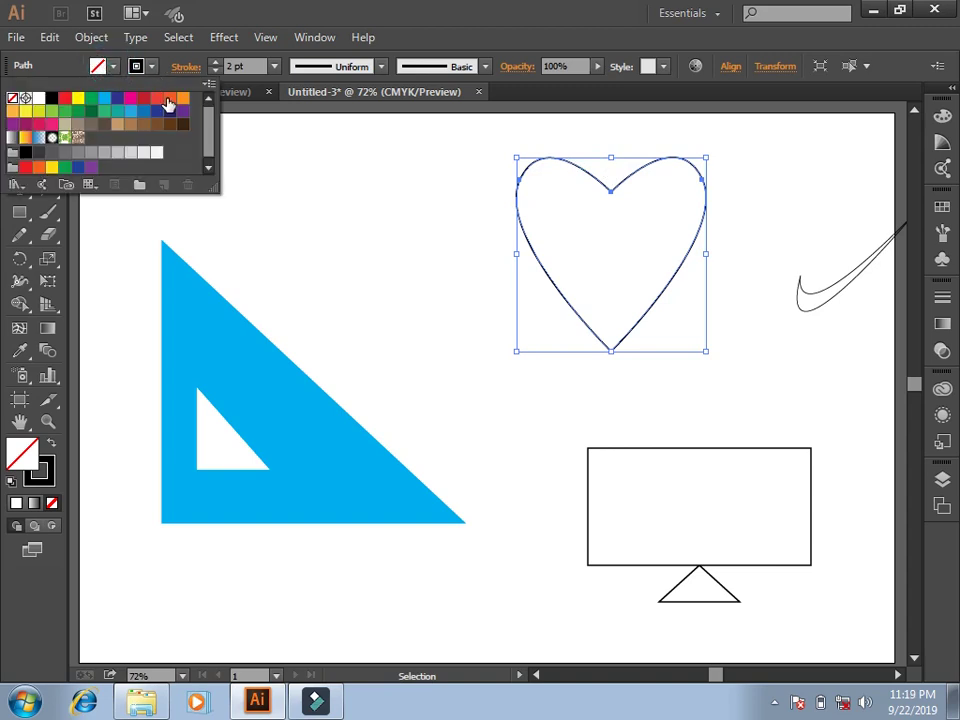
left_click(168, 100)
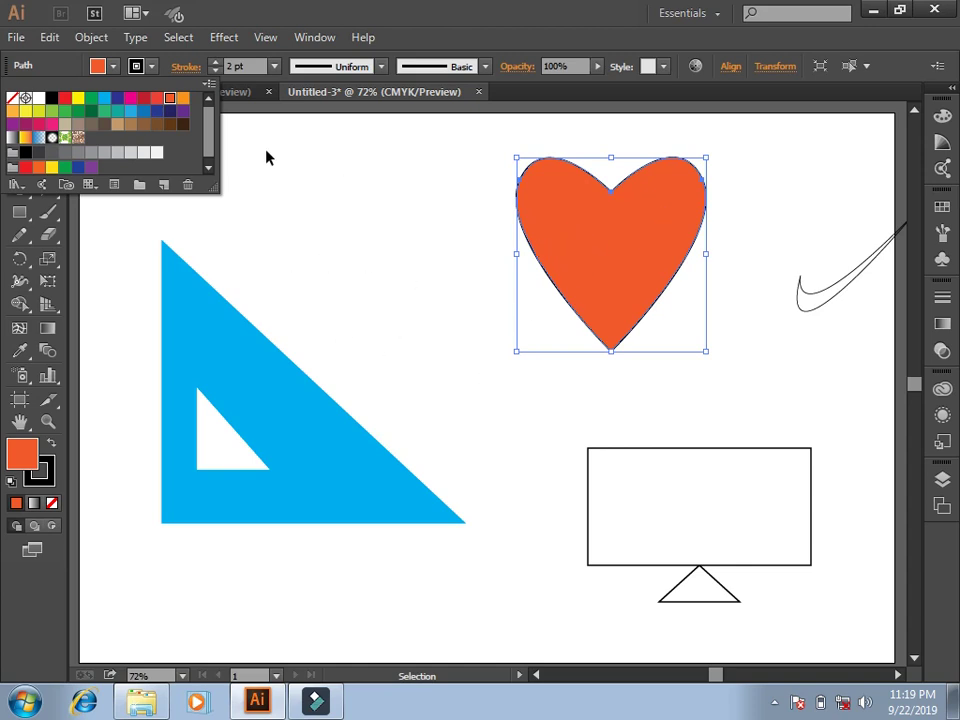
double_click(170, 99)
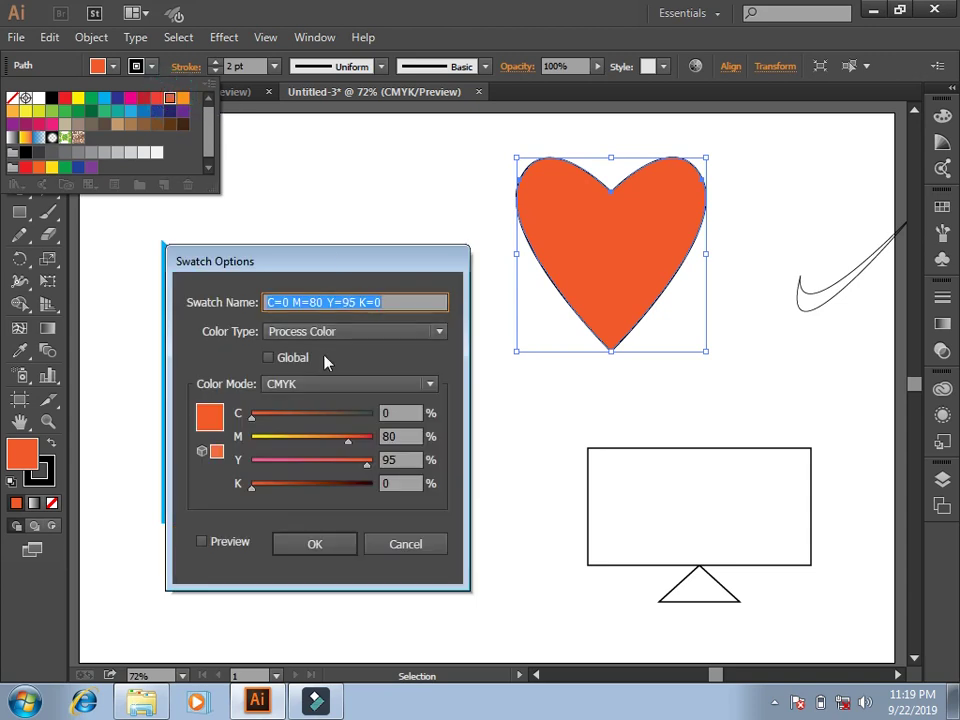
left_click_drag(348, 447, 328, 449)
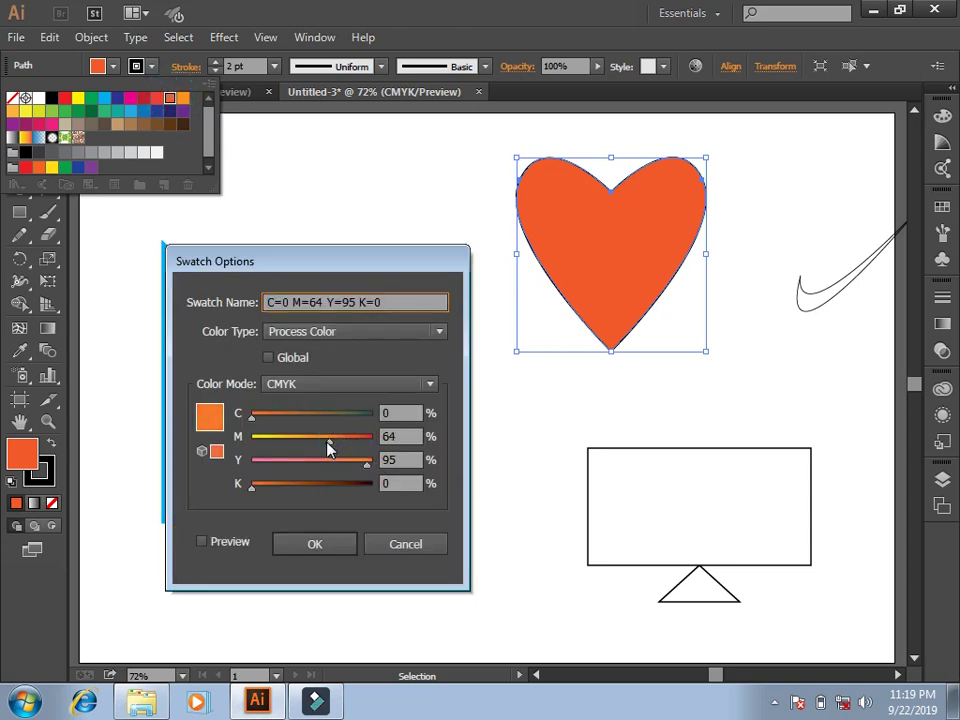
left_click(235, 543)
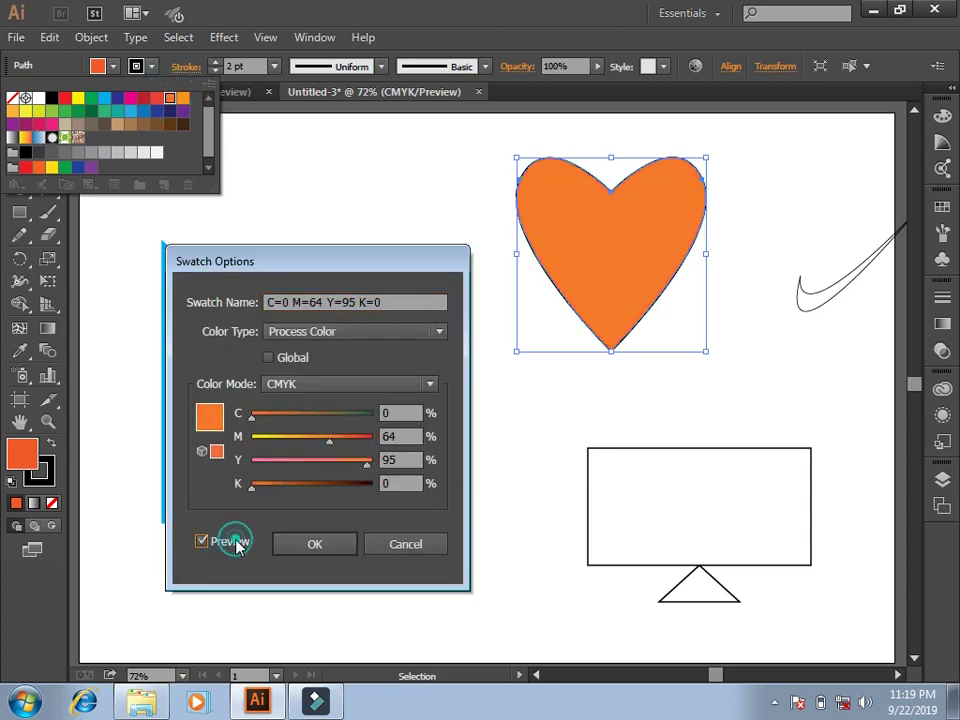
left_click_drag(328, 447, 338, 448)
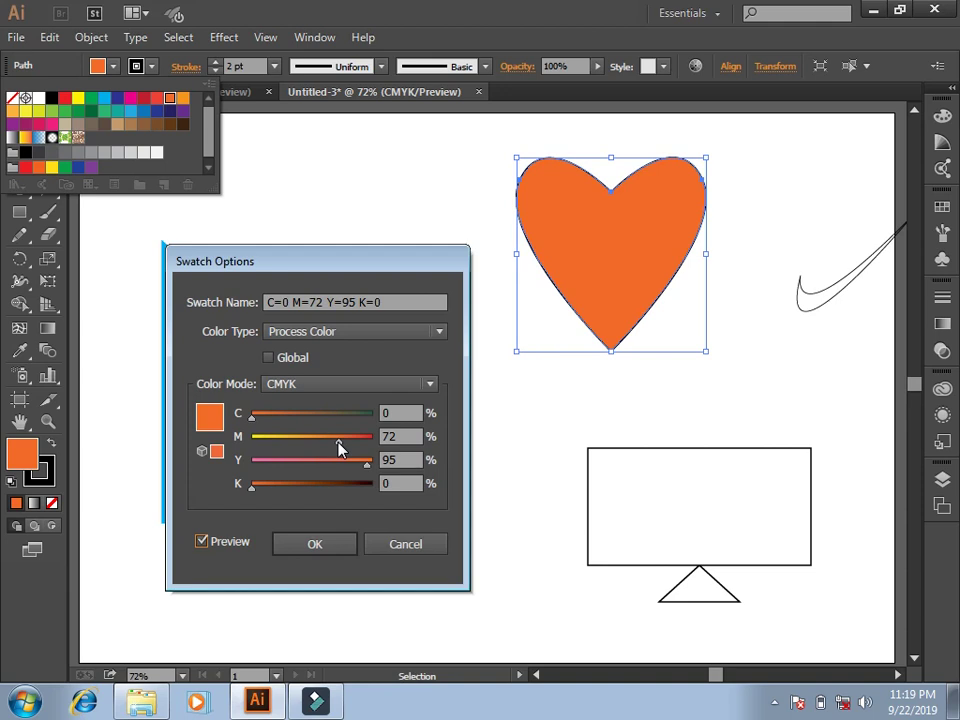
left_click(330, 553)
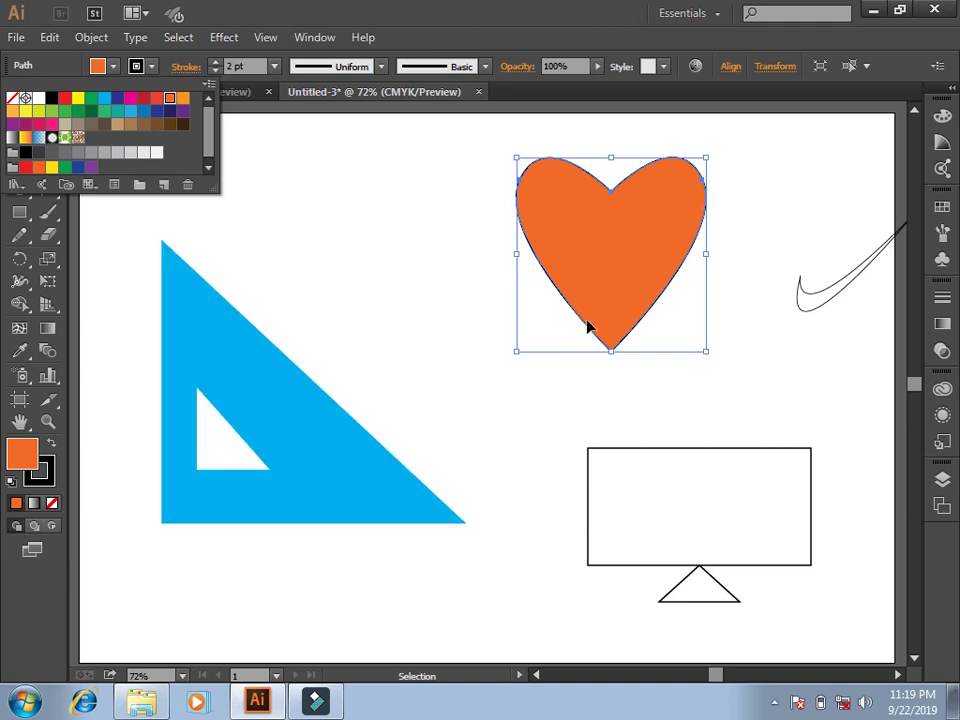
left_click(320, 165)
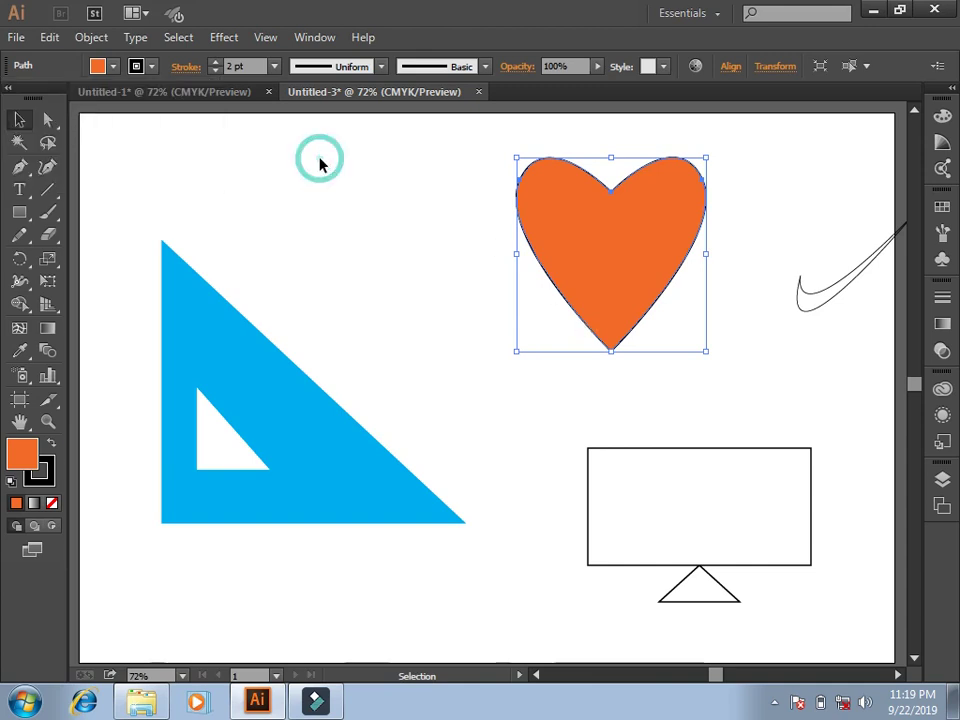
Set the heart's stroke to None and deselect it.
left_click(150, 67)
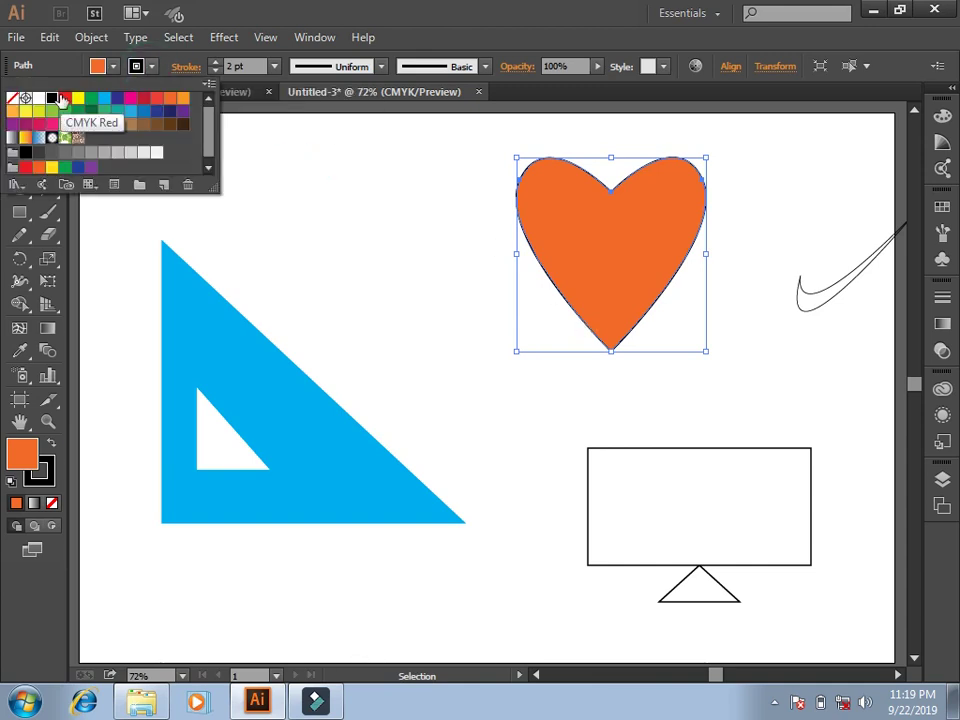
left_click(12, 98)
left_click(385, 287)
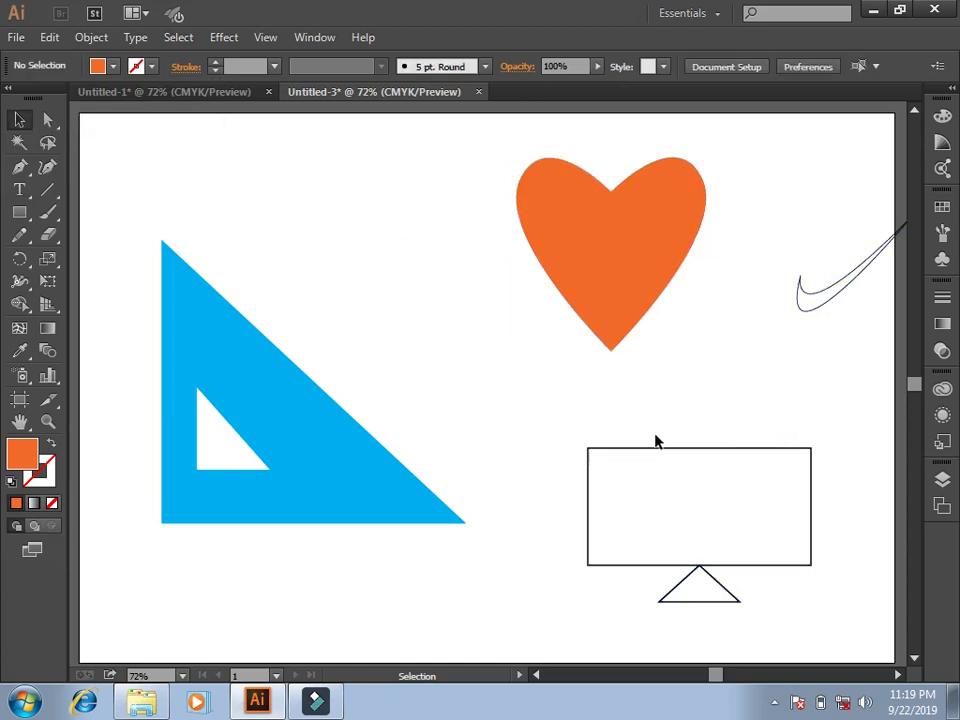
Select the rectangle-and-stand drawing, resize it and clear it away.
left_click_drag(544, 418, 818, 638)
left_click_drag(811, 527, 777, 530)
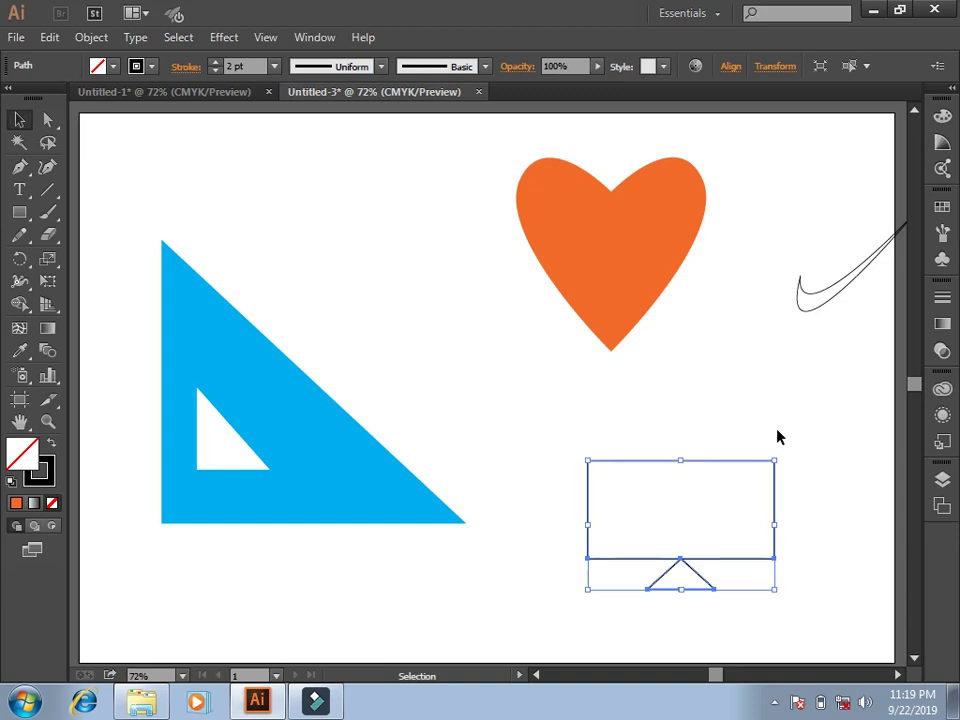
left_click(777, 436)
Move the swoosh outline to the lower right, enlarge it, and recentre the page.
mouse_move(832, 302)
left_mouse_down()
mouse_move(605, 546)
mouse_move(636, 504)
left_mouse_up()
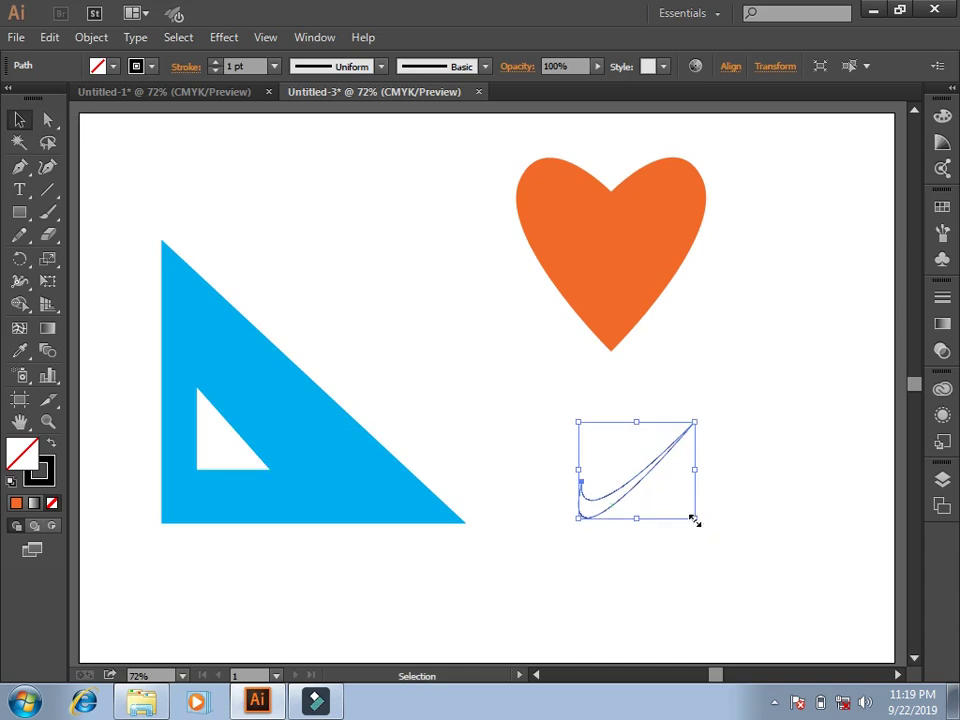
left_click(694, 520)
mouse_move(694, 520)
left_mouse_down()
mouse_move(936, 378)
mouse_move(677, 614)
left_mouse_up()
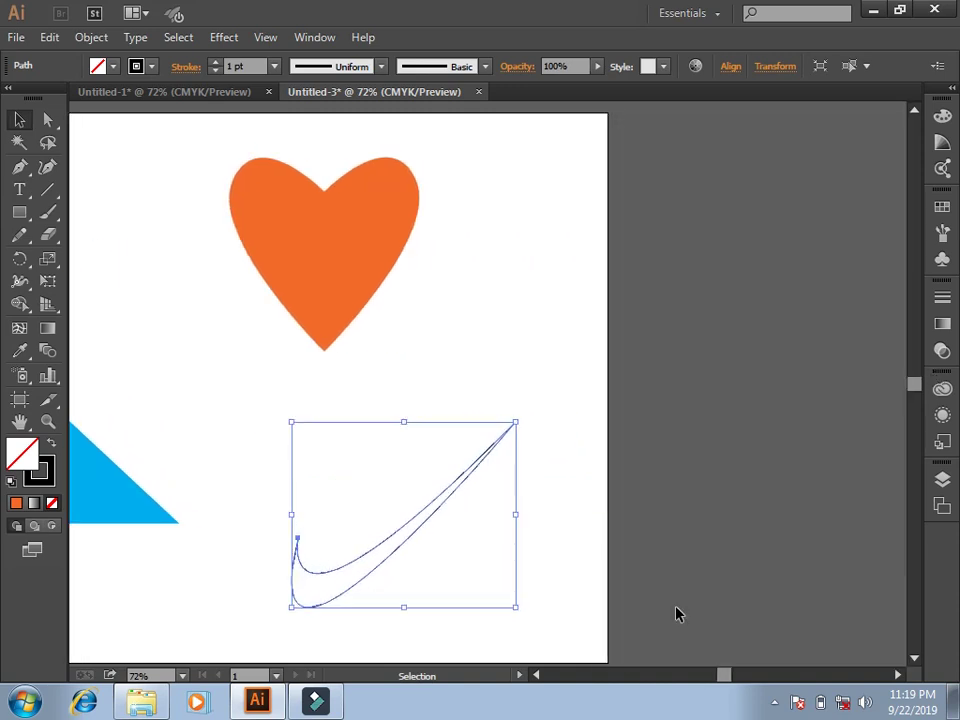
left_click(473, 378)
key("c")
left_click_drag(469, 371, 745, 372)
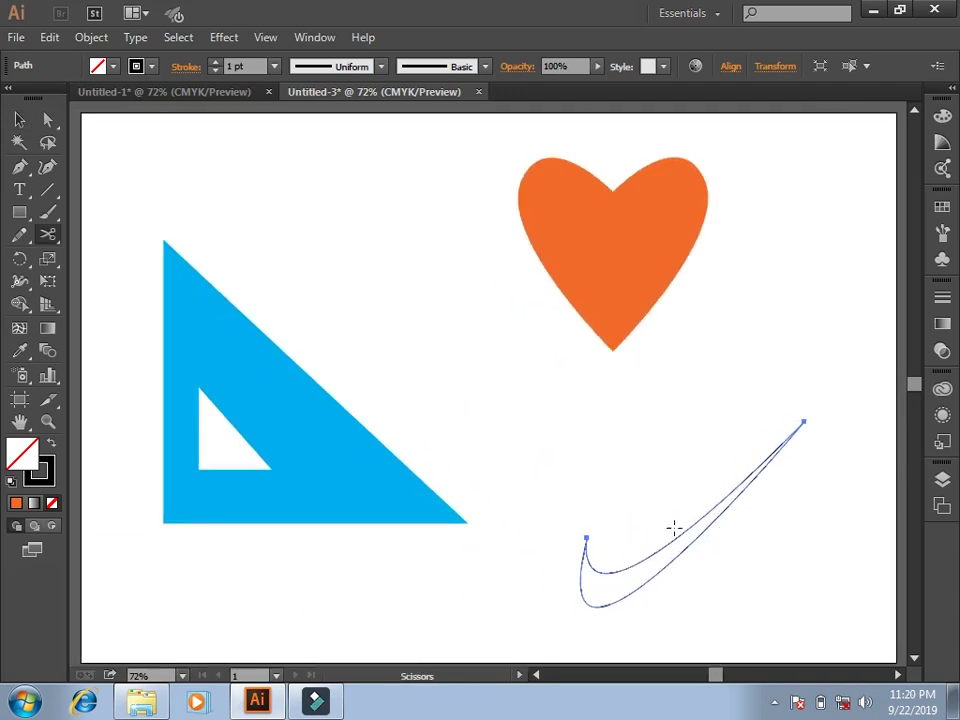
Fill the swoosh magenta and lower the swatch's yellow to 4 for a pinker tone.
left_click(19, 119)
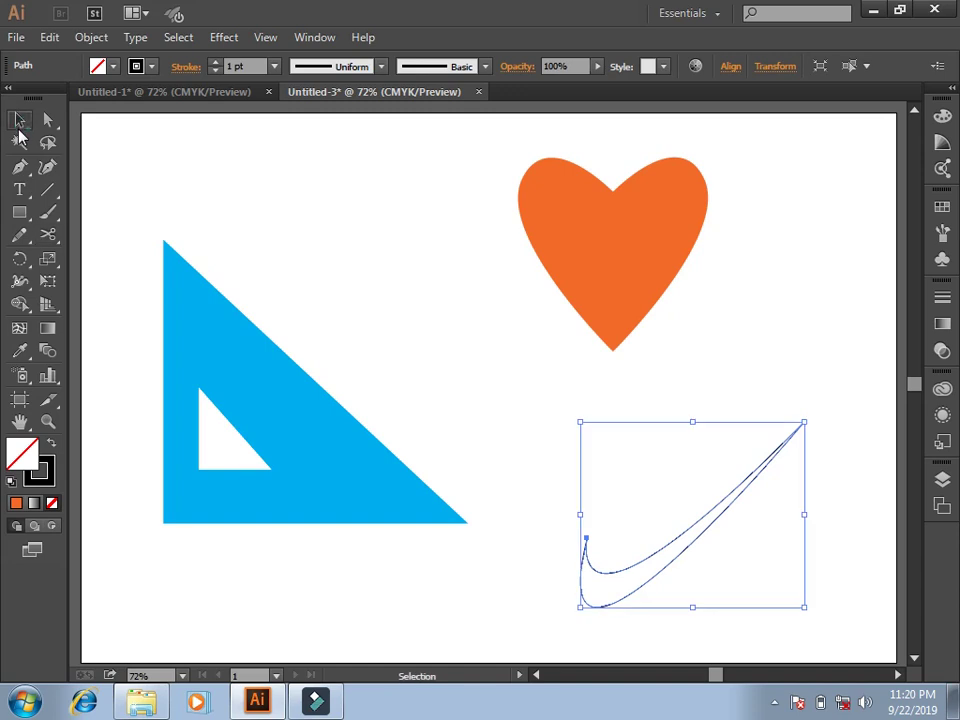
left_click(97, 66)
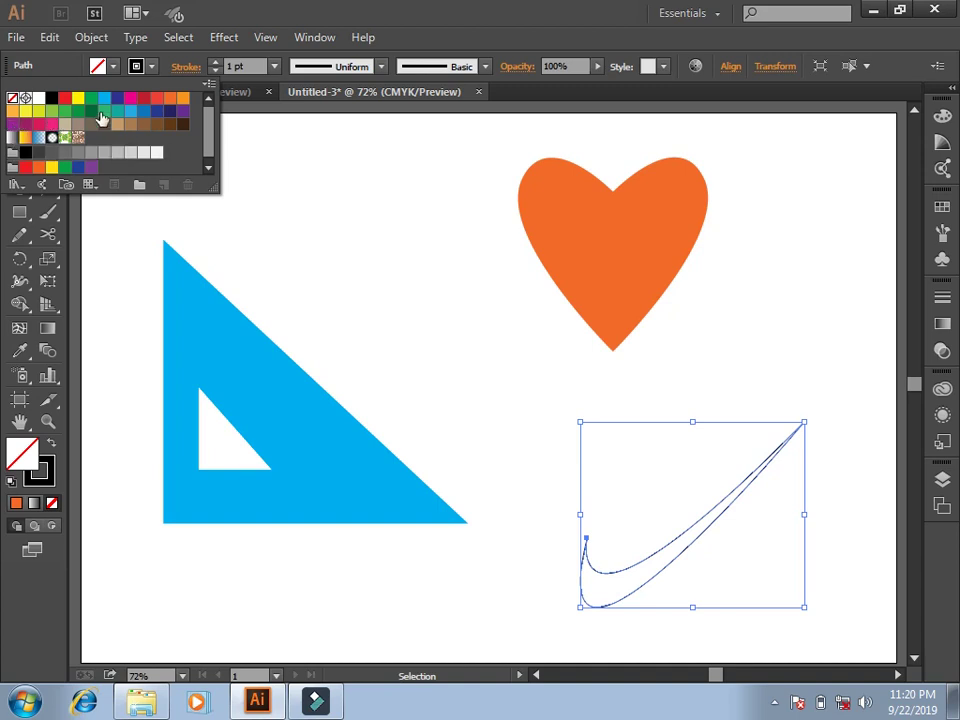
left_click(51, 129)
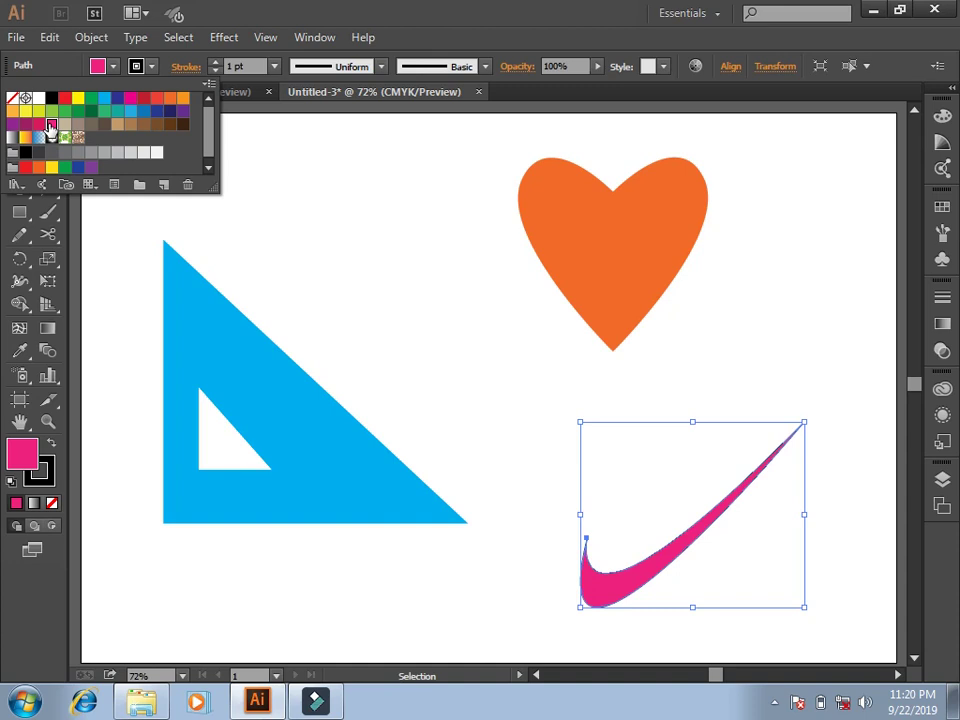
double_click(51, 129)
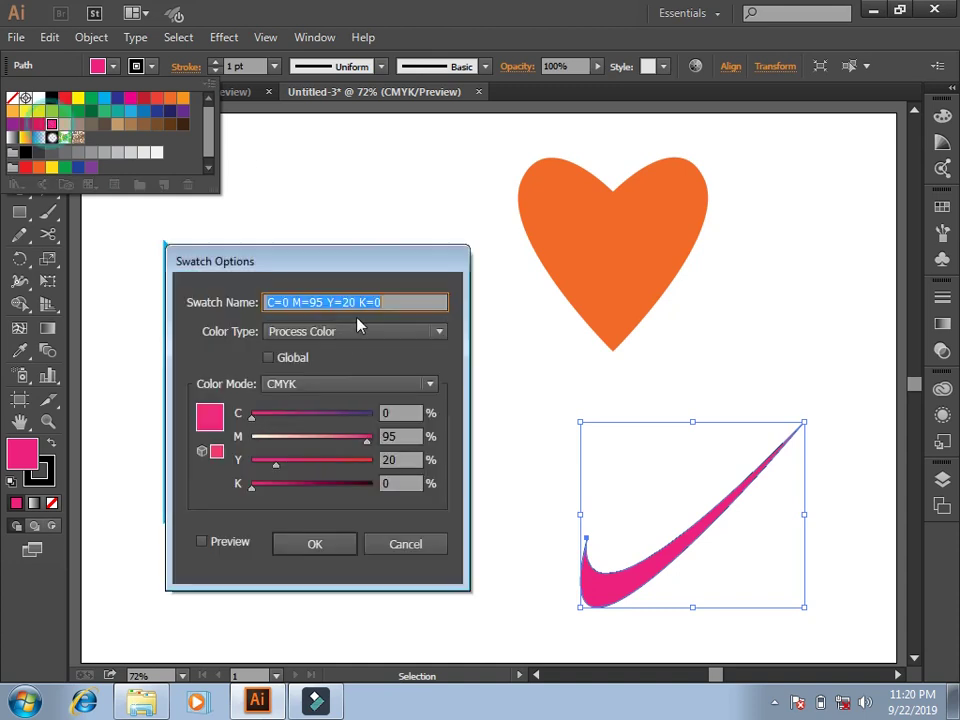
left_click(231, 545)
left_click_drag(276, 467, 262, 467)
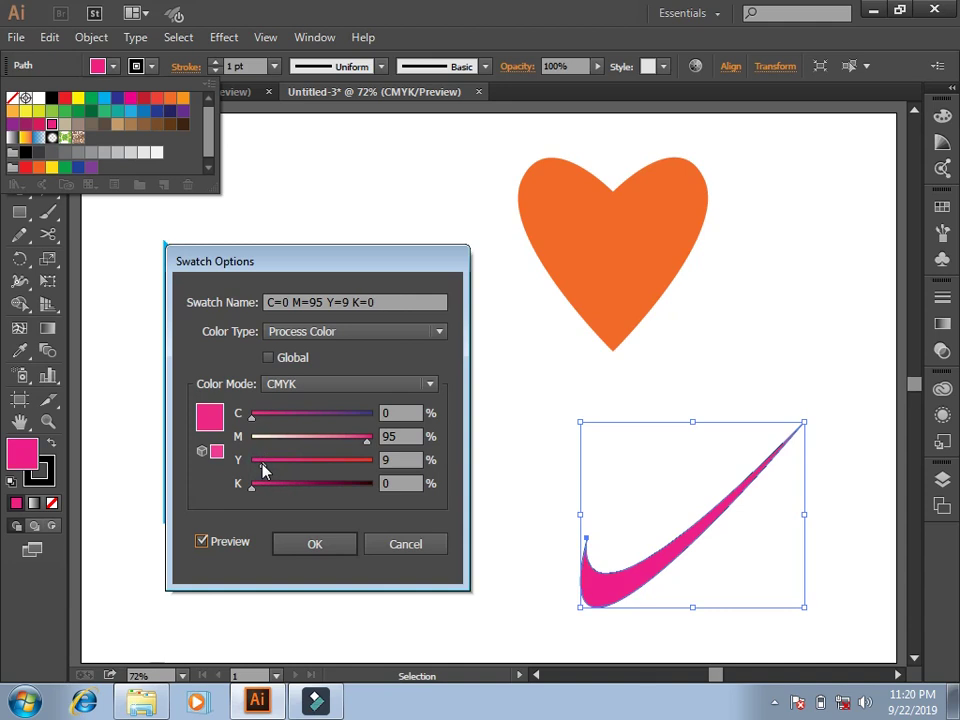
left_click_drag(262, 467, 251, 470)
left_click(321, 542)
left_click(500, 560)
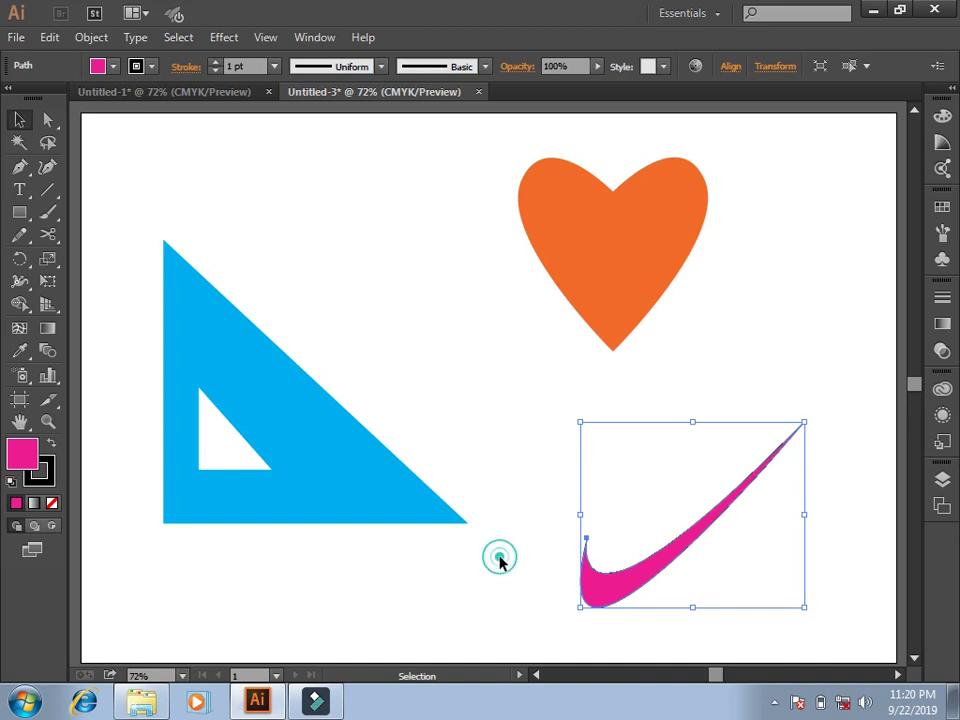
Reselect the swoosh and set its stroke to None.
left_click_drag(557, 499, 707, 639)
left_click(152, 66)
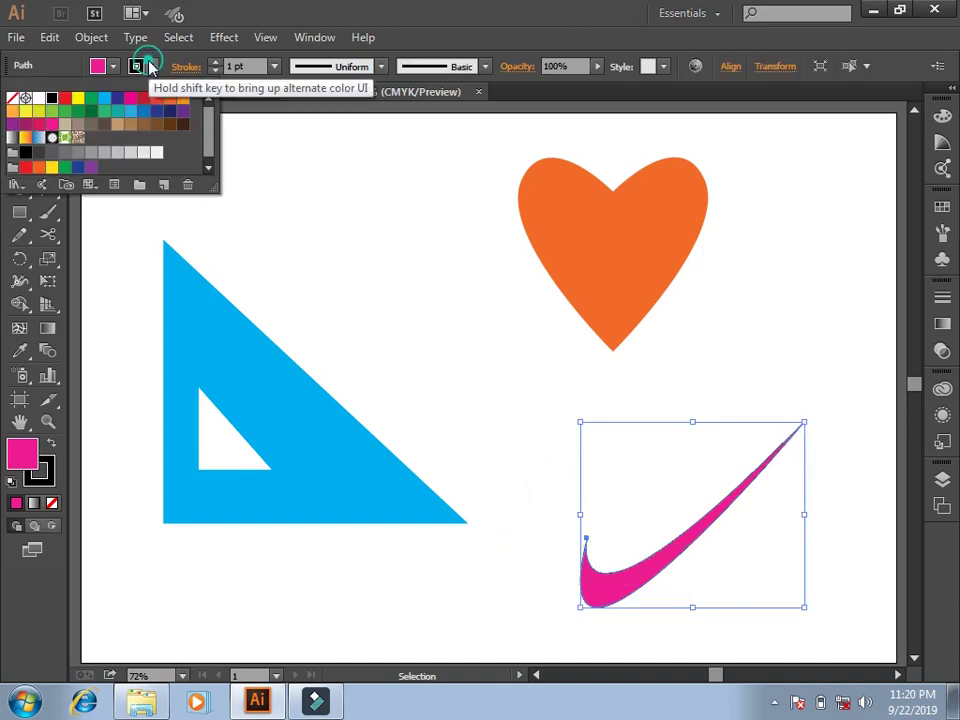
left_click(14, 98)
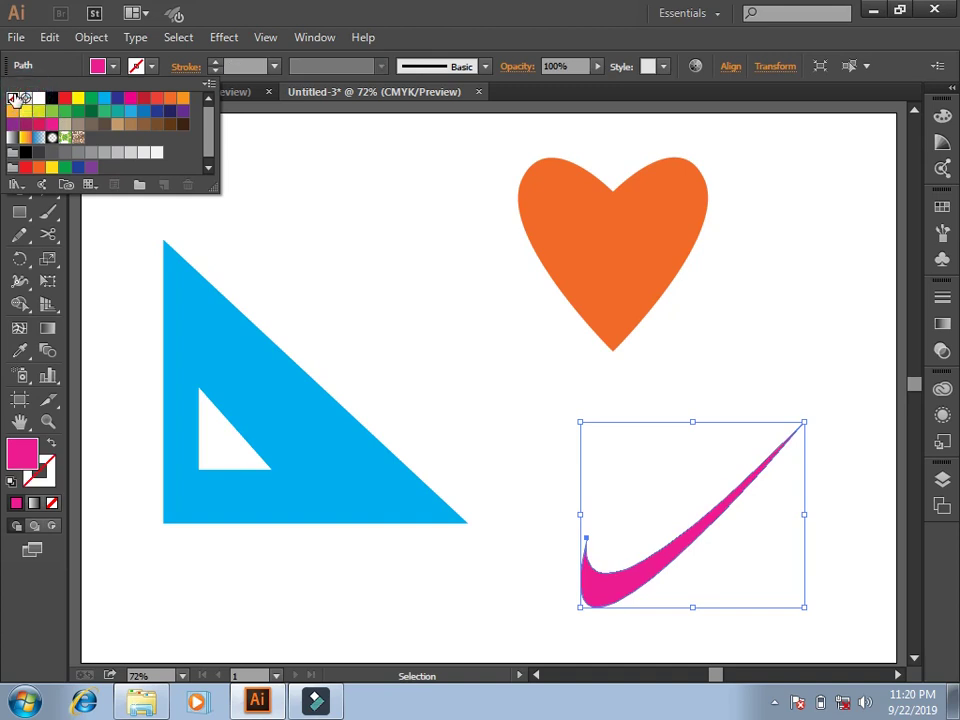
key("Escape")
left_click(385, 303)
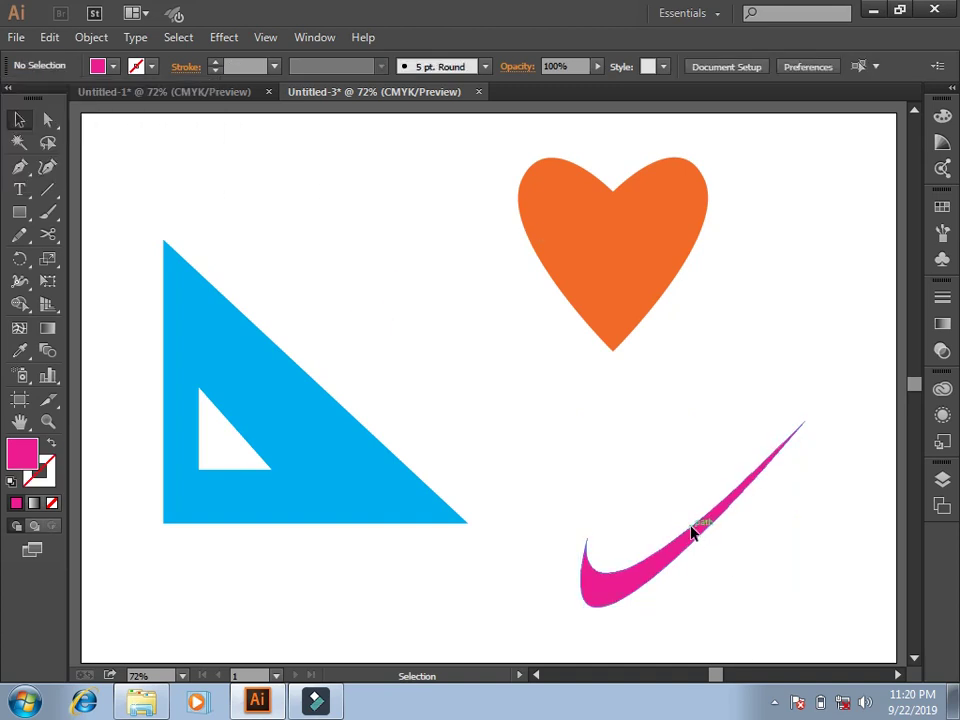
Move the swoosh up-left, the heart right, and the white triangle cutout slightly up-right.
double_click(693, 533)
double_click(770, 418)
left_click_drag(715, 519, 706, 499)
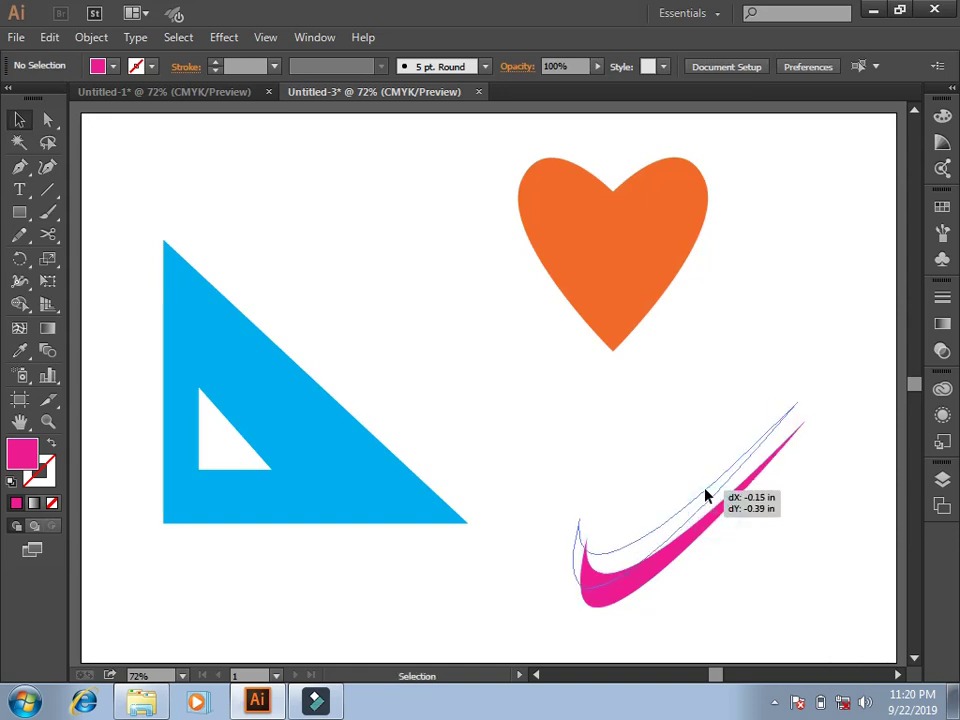
left_click_drag(677, 217, 707, 214)
left_click(787, 247)
left_click(254, 455)
left_click_drag(254, 456, 262, 447)
left_click(419, 358)
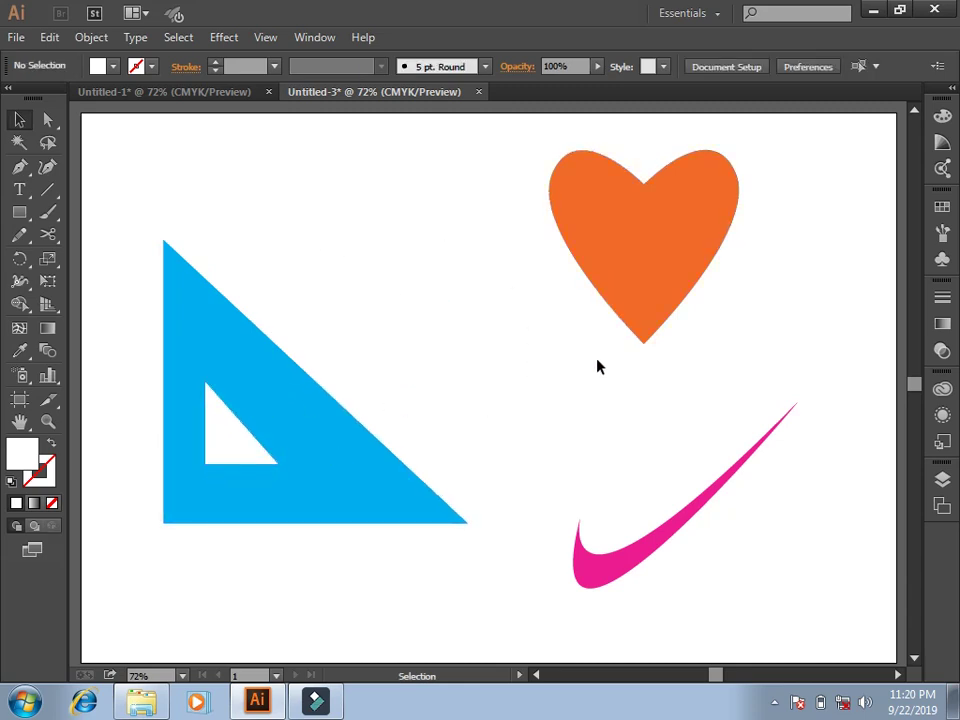
Shift the heart back left and slightly down, checking it against the Untitled-1 example.
double_click(679, 238)
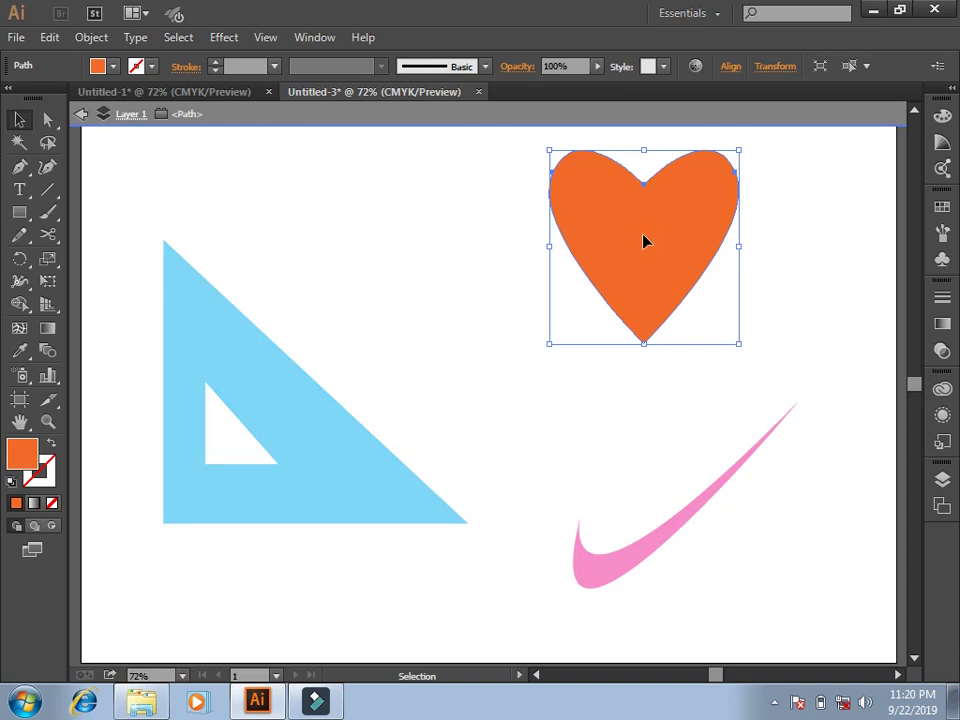
double_click(825, 299)
left_click_drag(703, 275, 690, 279)
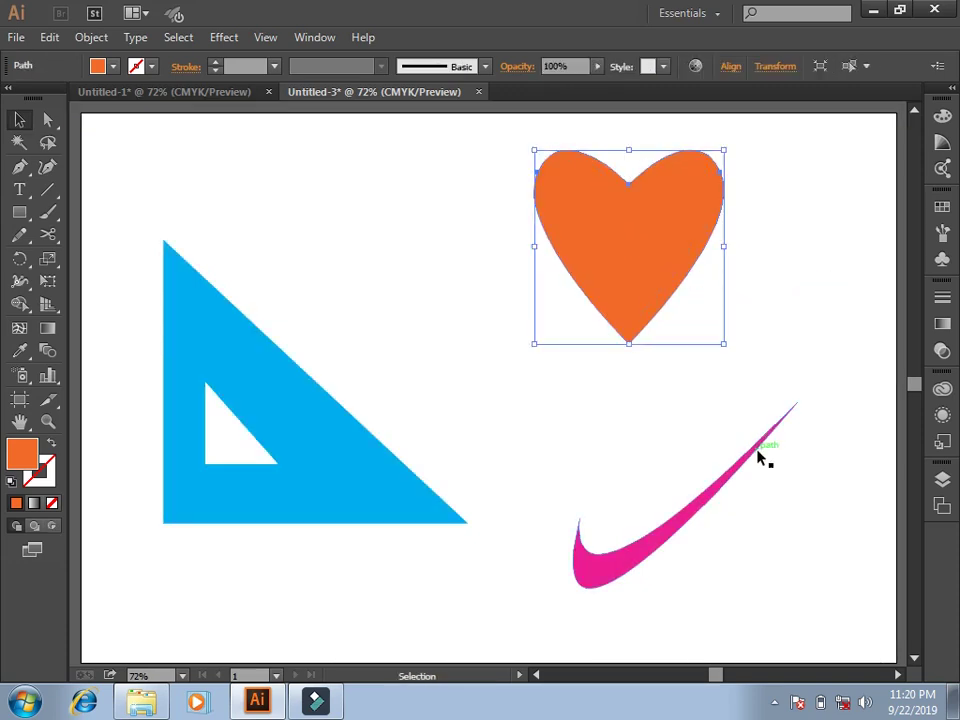
left_click(210, 92)
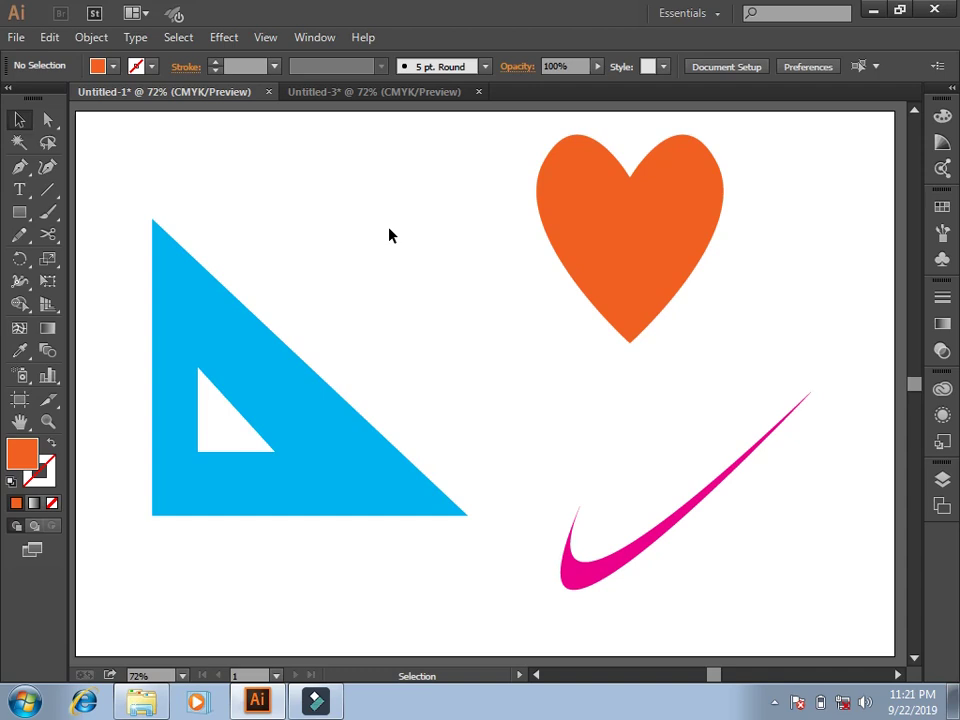
left_click(359, 94)
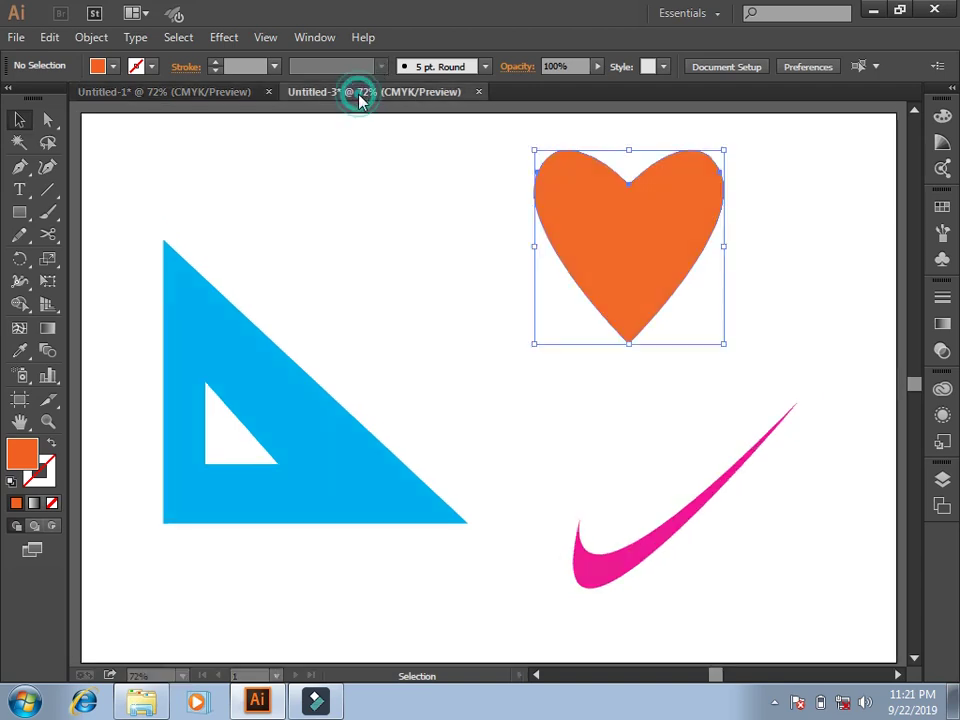
left_click(438, 285)
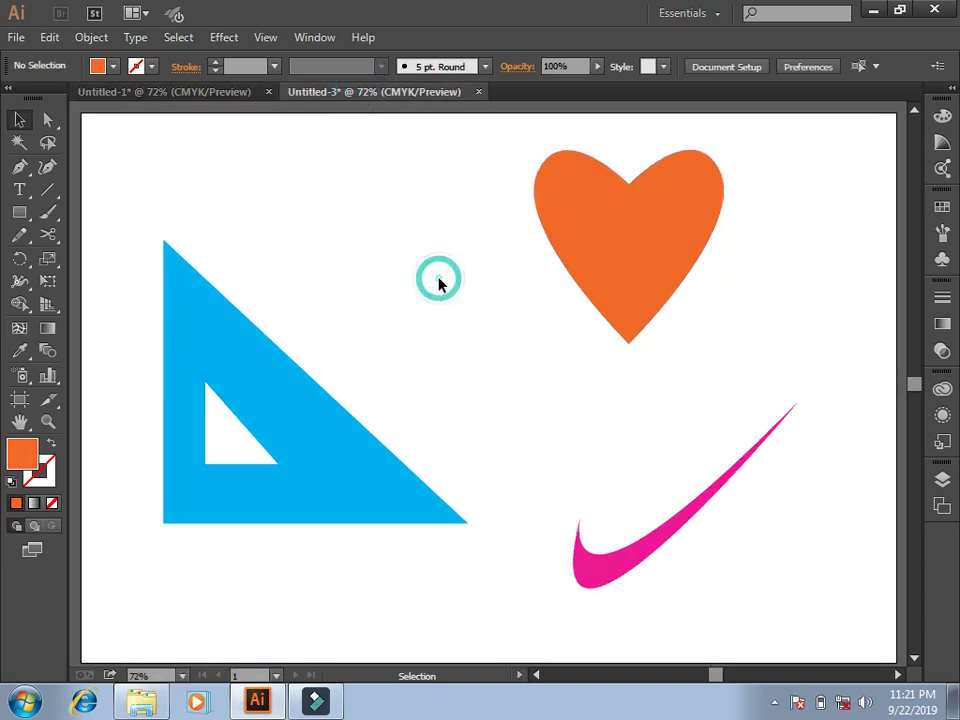